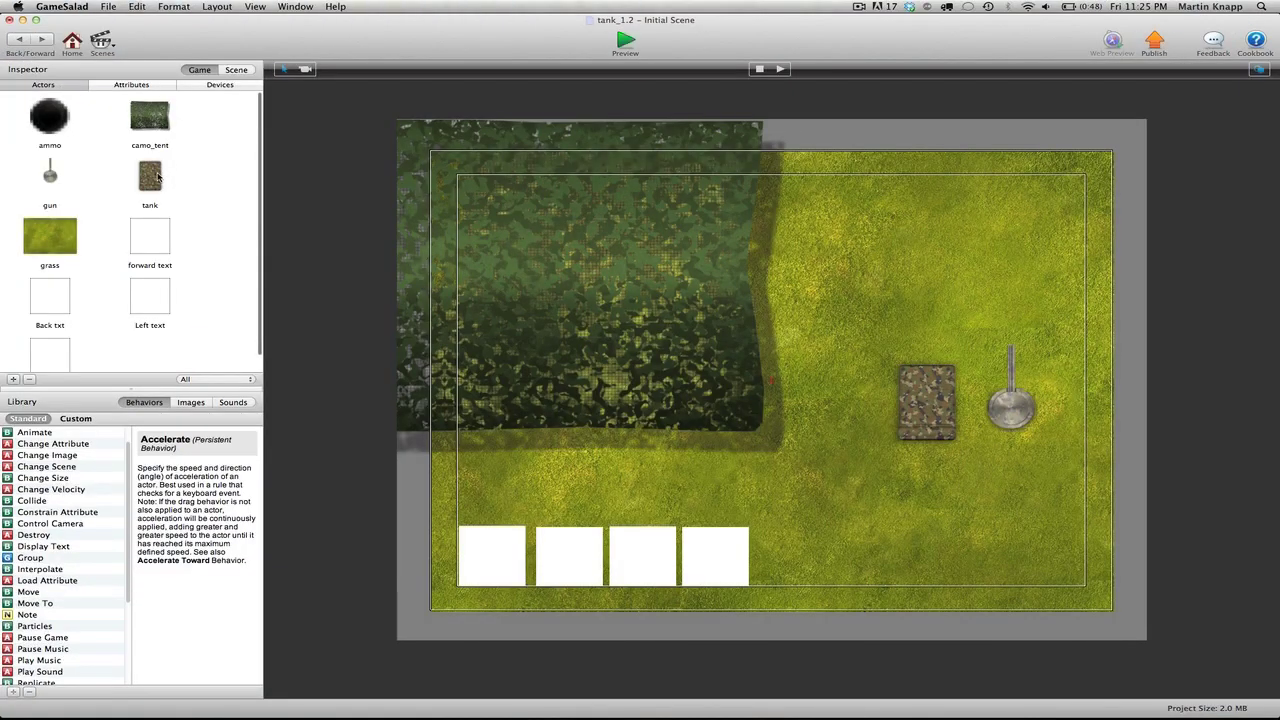
- Double-click the tank actor in the scene to open its empty behavior editor
double_click(157, 177)
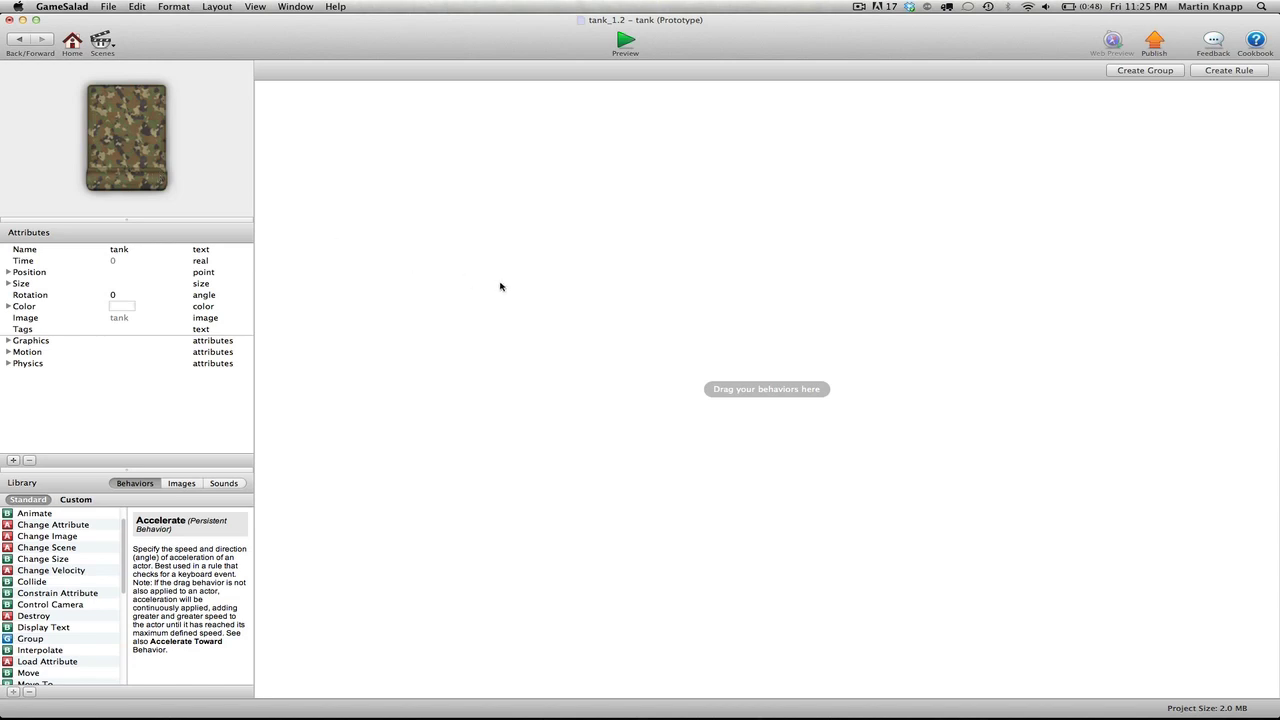
- Create a tank rule whose Attribute condition is game.forward contains 'forward'
click(1257, 73)
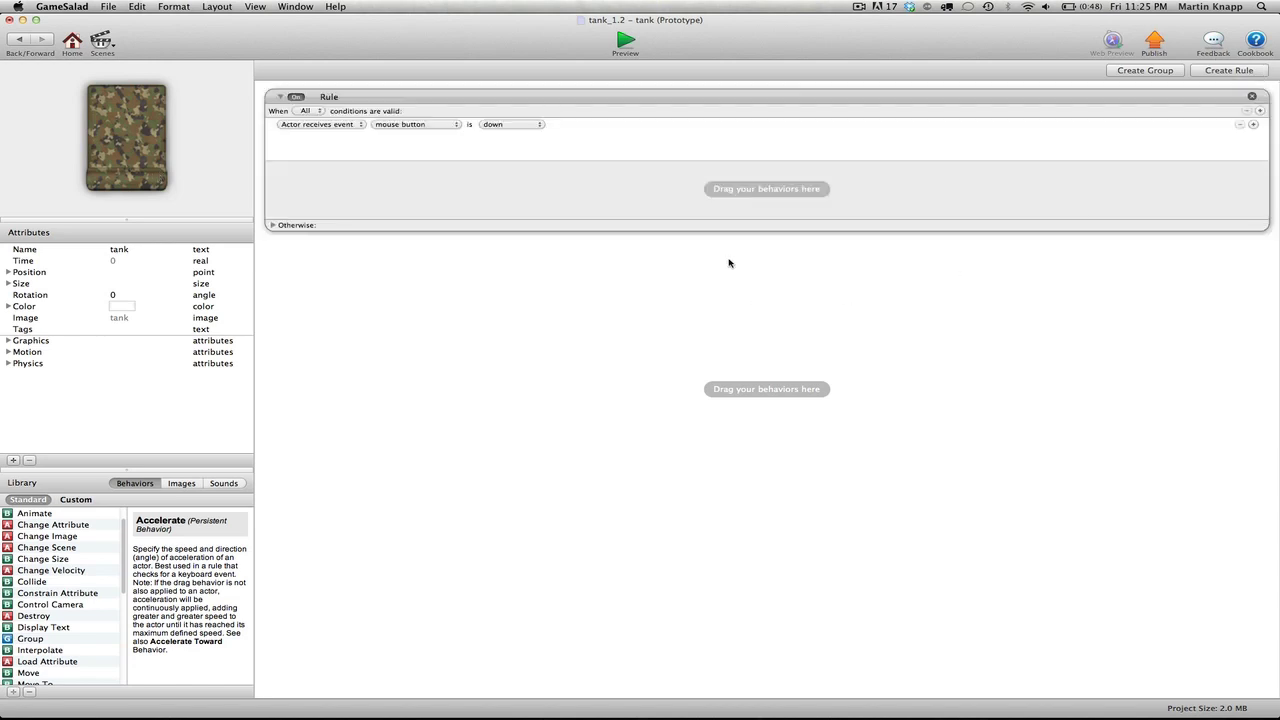
click(339, 125)
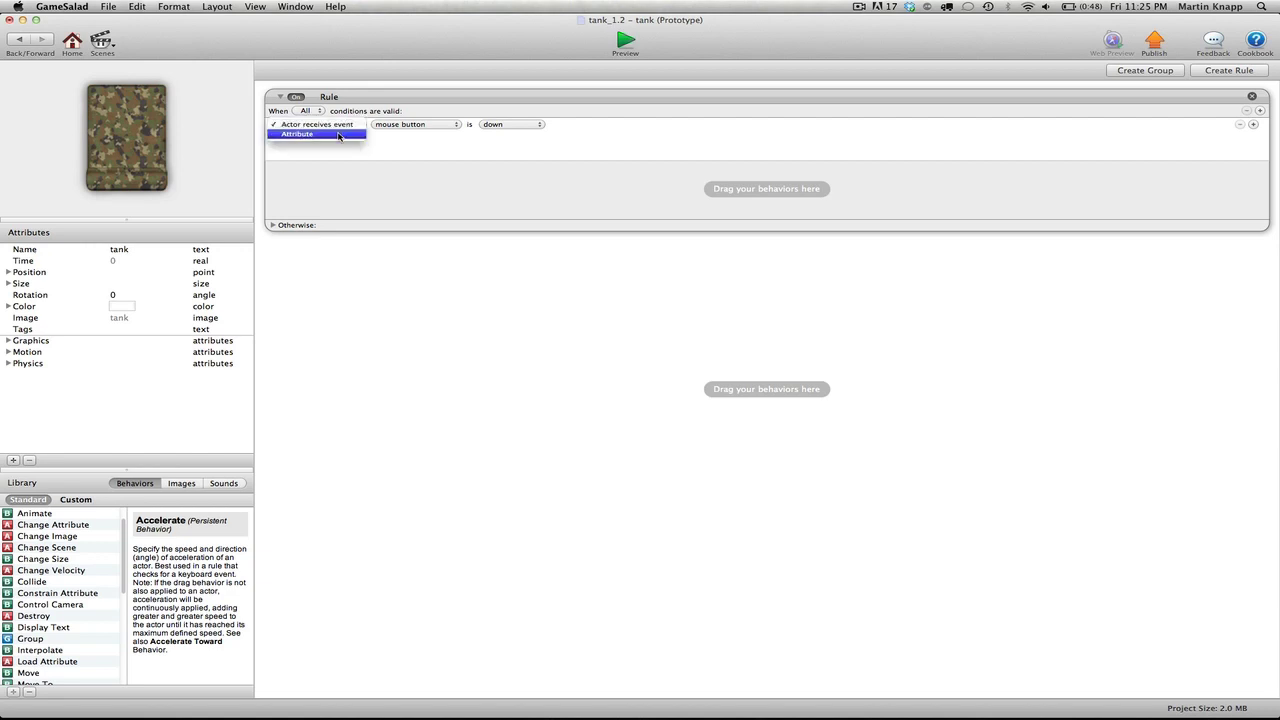
click(339, 136)
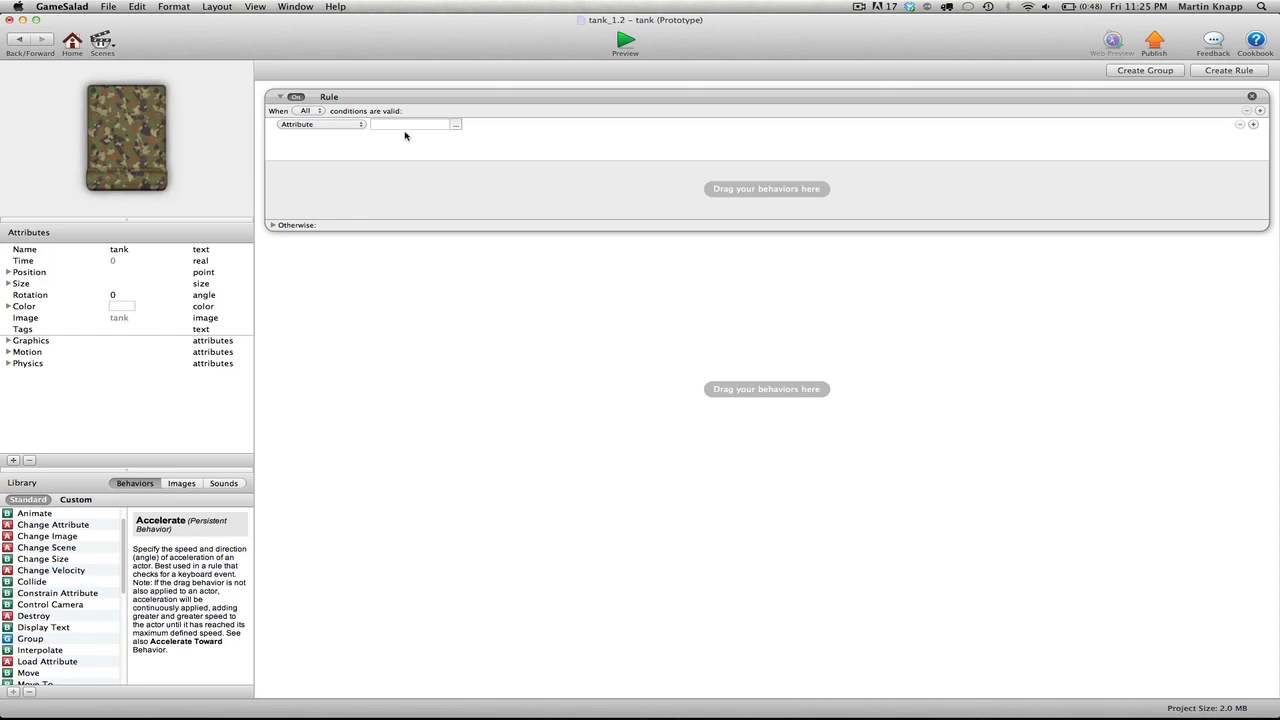
click(456, 126)
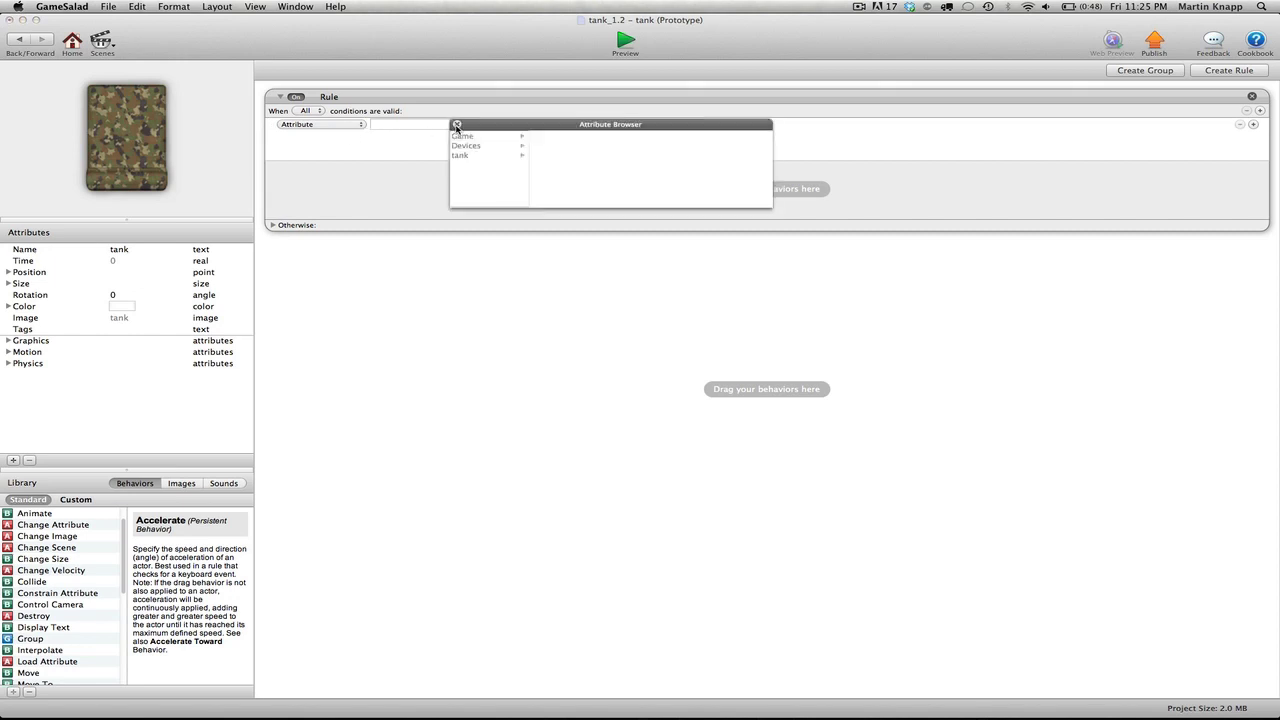
click(464, 136)
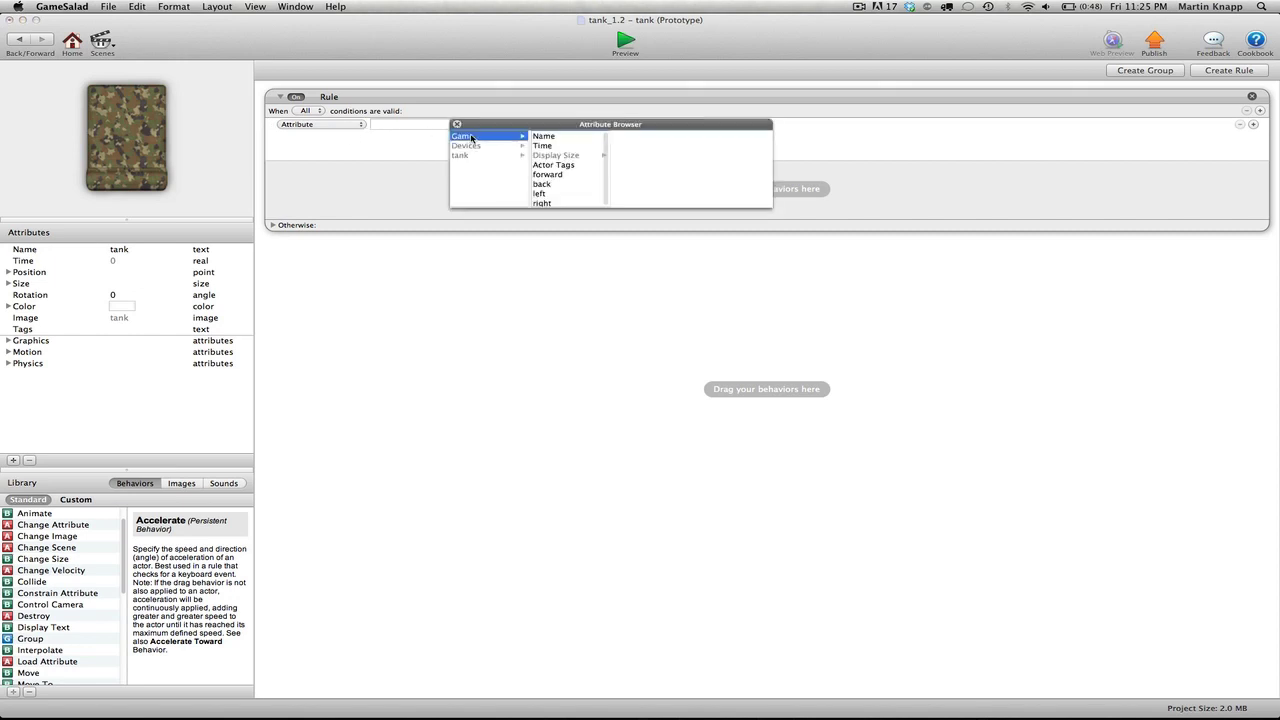
scroll(552, 179, down, 1)
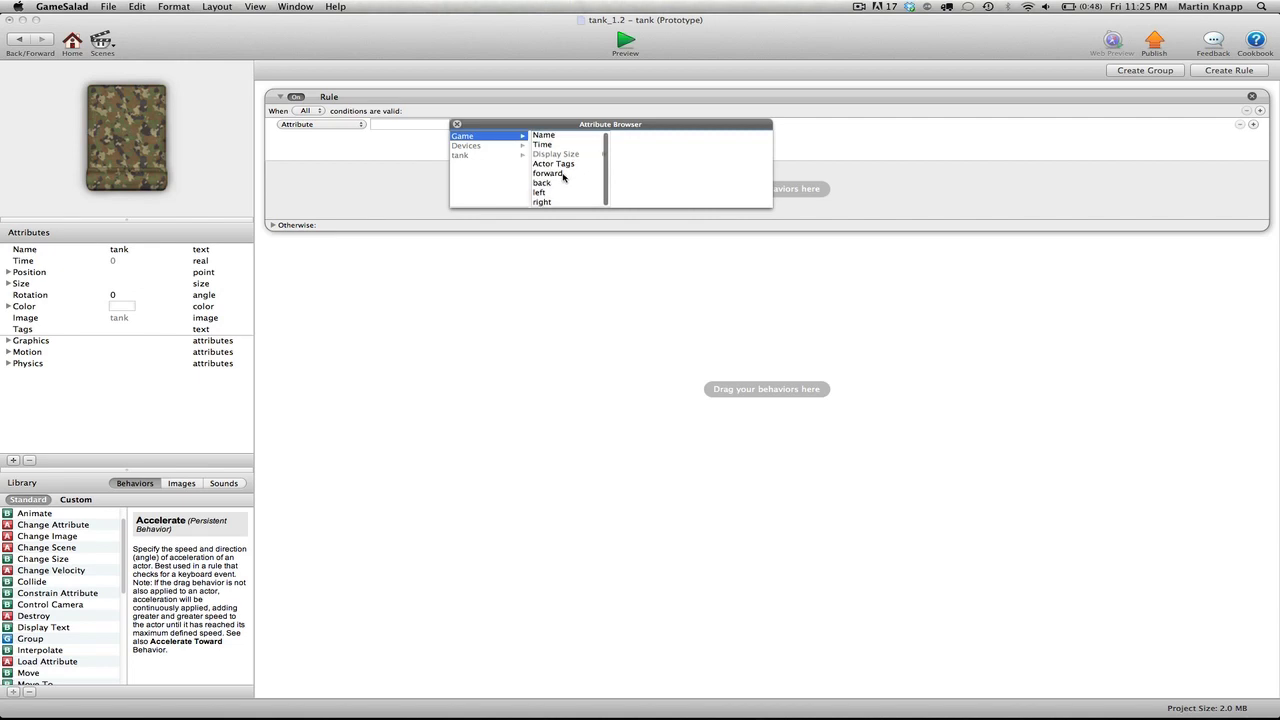
double_click(560, 174)
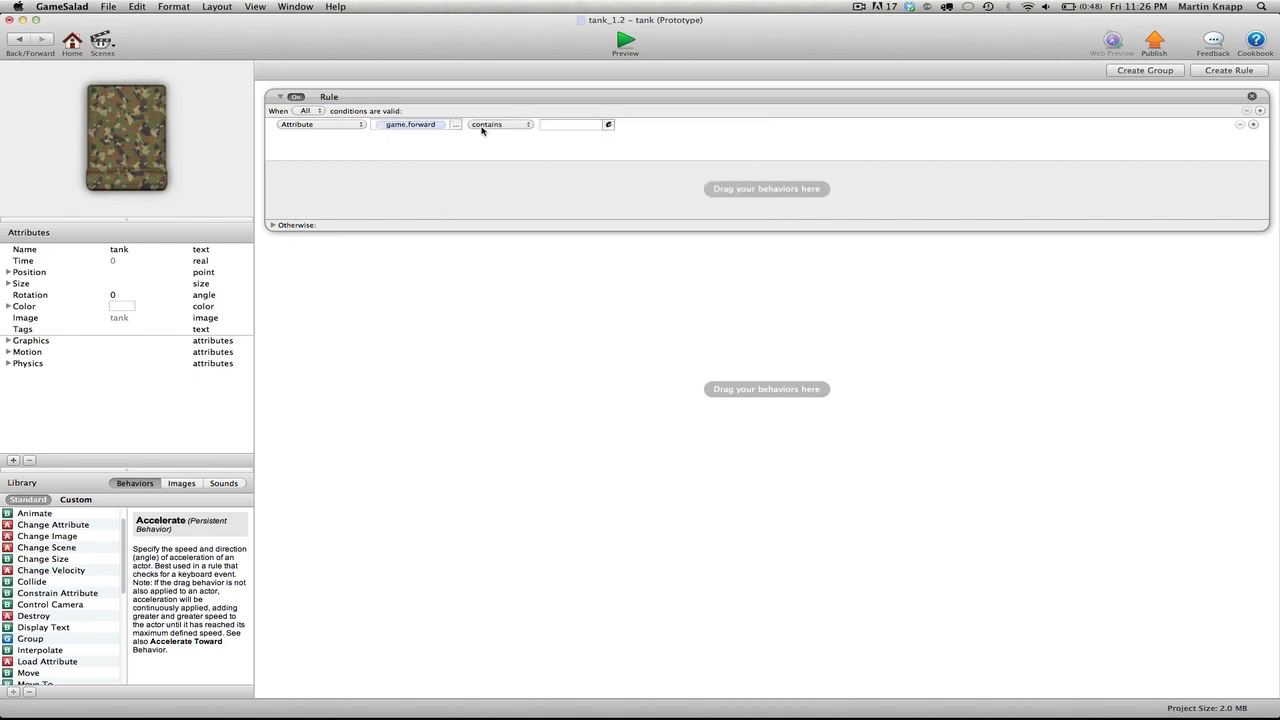
click(559, 125)
text(forward)
click(581, 180)
scroll(36, 610, down, 5)
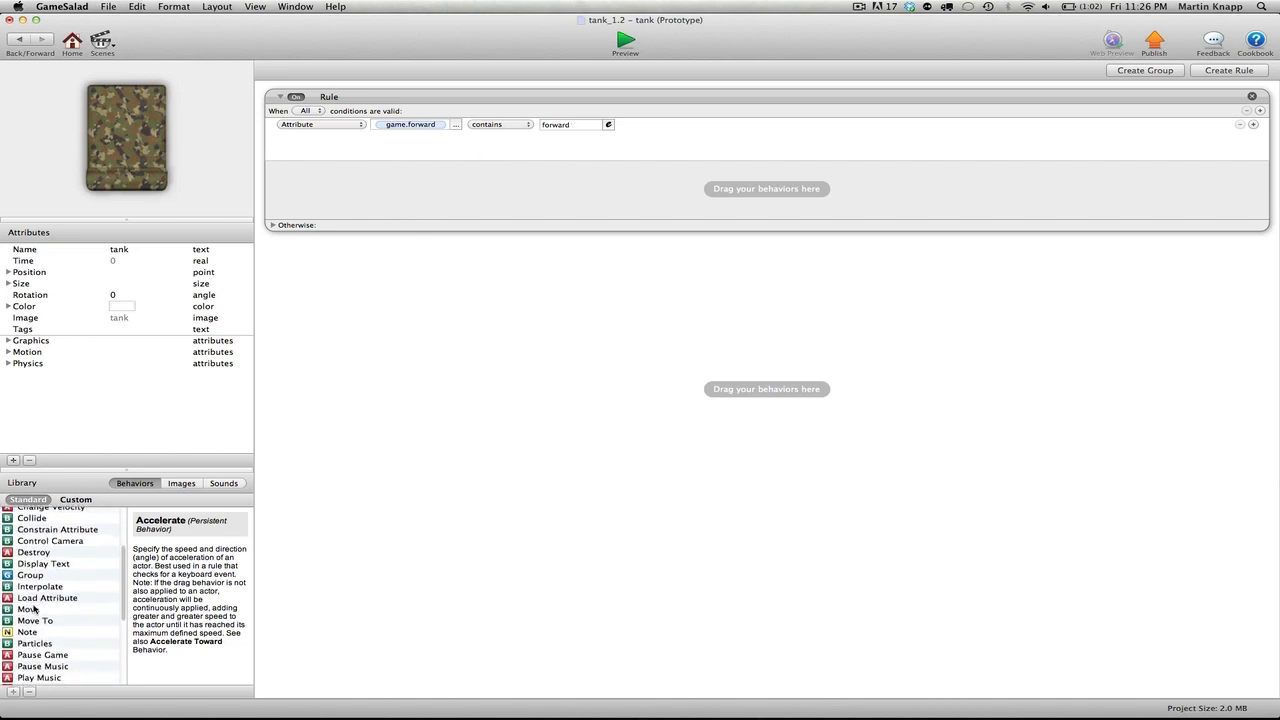
- Put a Move behavior in the rule with direction 90 and speed 125
drag(9, 608, 446, 193)
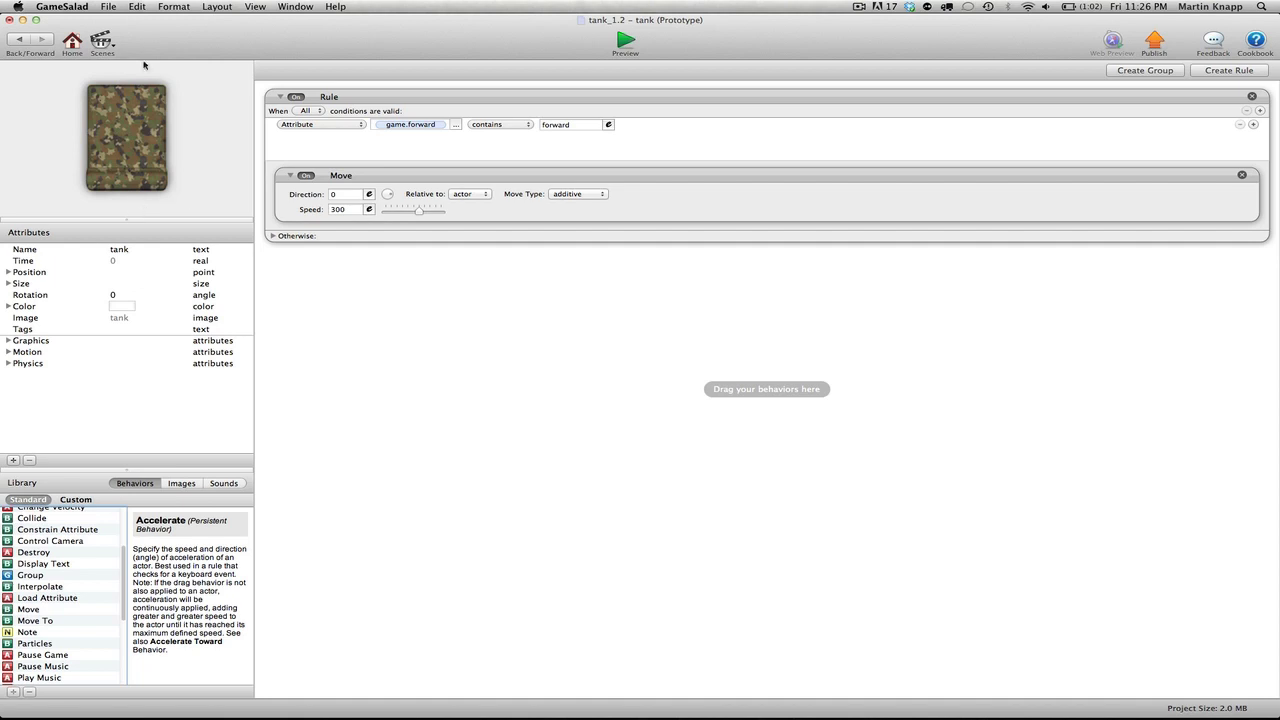
click(353, 195)
drag(353, 210, 327, 210)
text(125)
click(417, 350)
- Run the preview and drive the tank upward with the Up arrow key
click(626, 40)
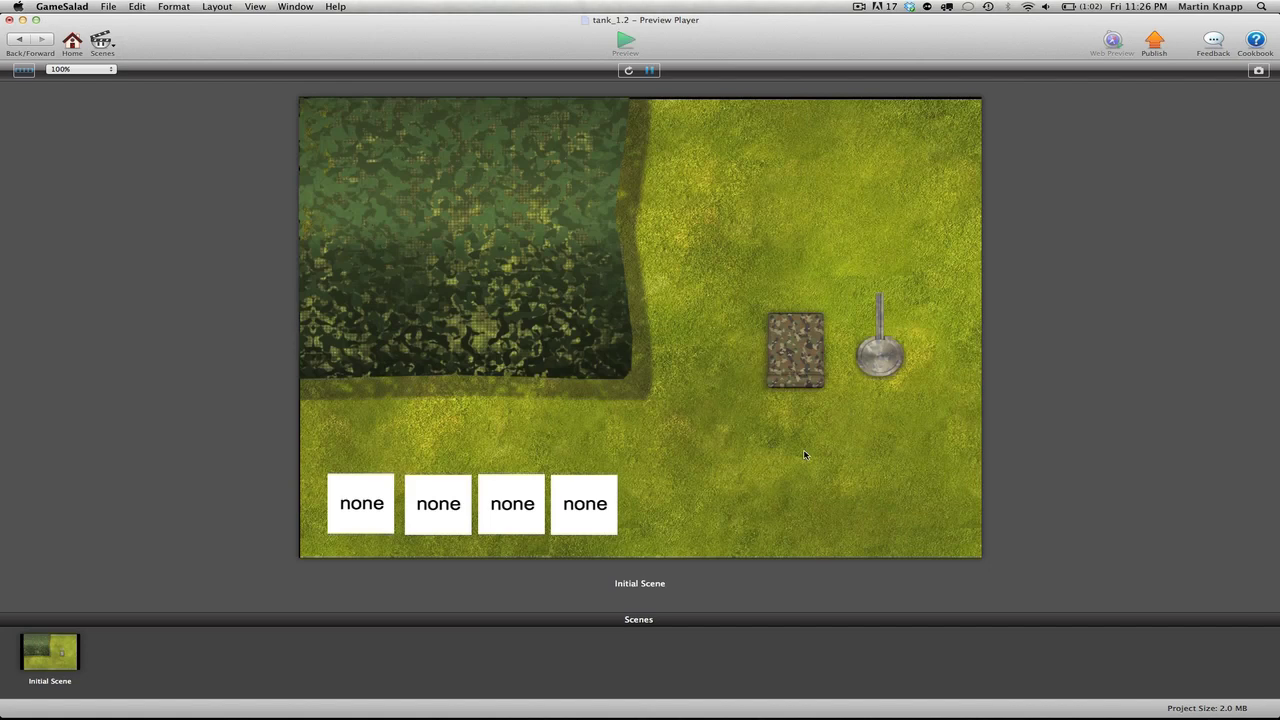
key(Up)
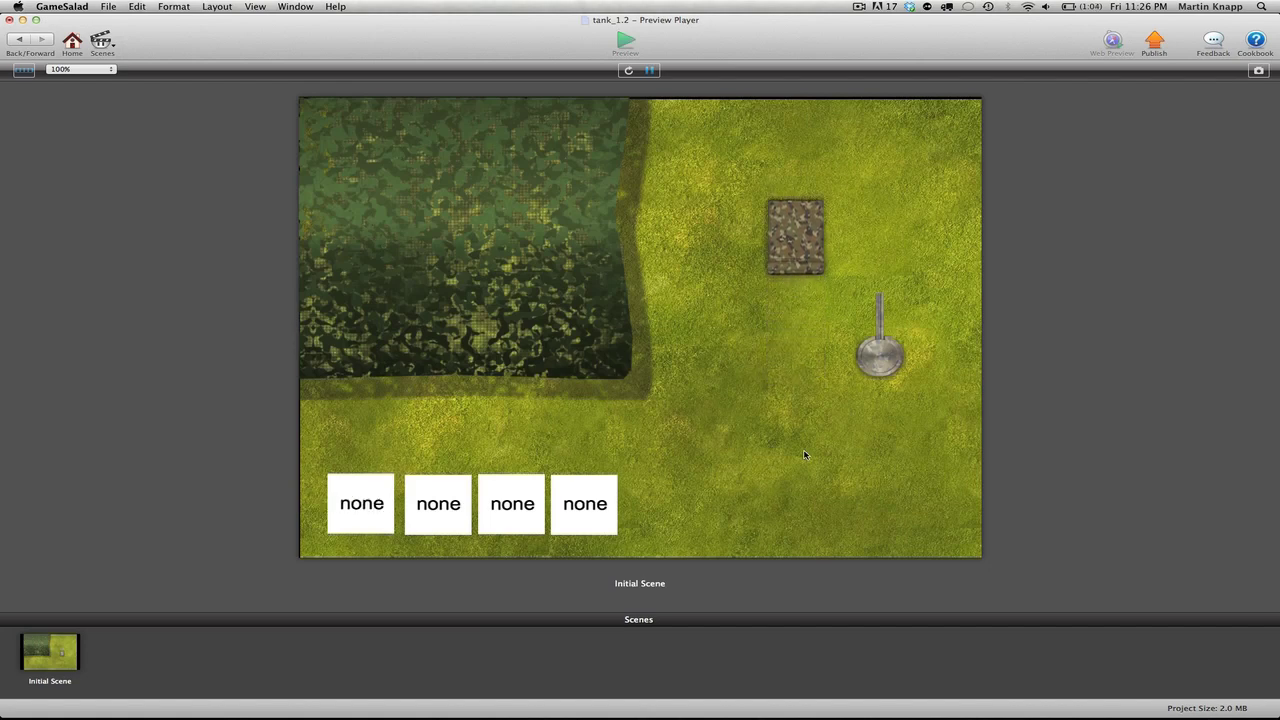
key(Up)
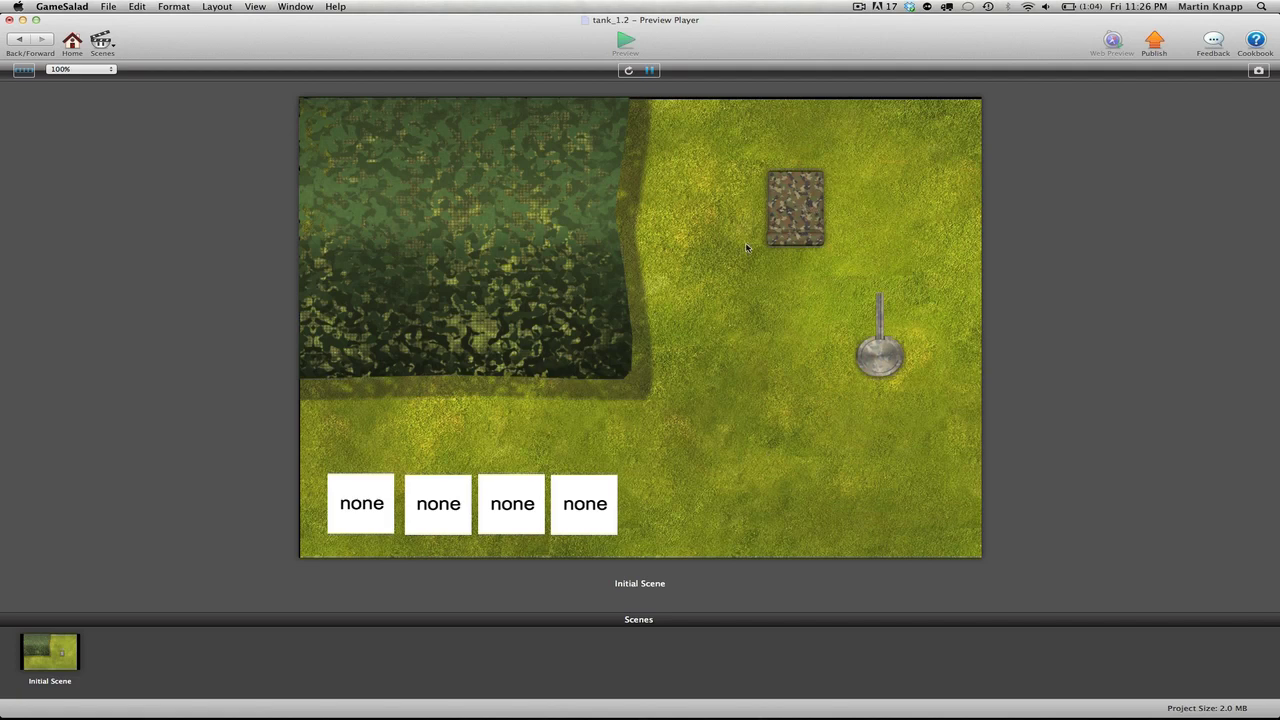
- Exit the preview, go through Home to the Initial Scene, and reopen the tank actor
click(17, 41)
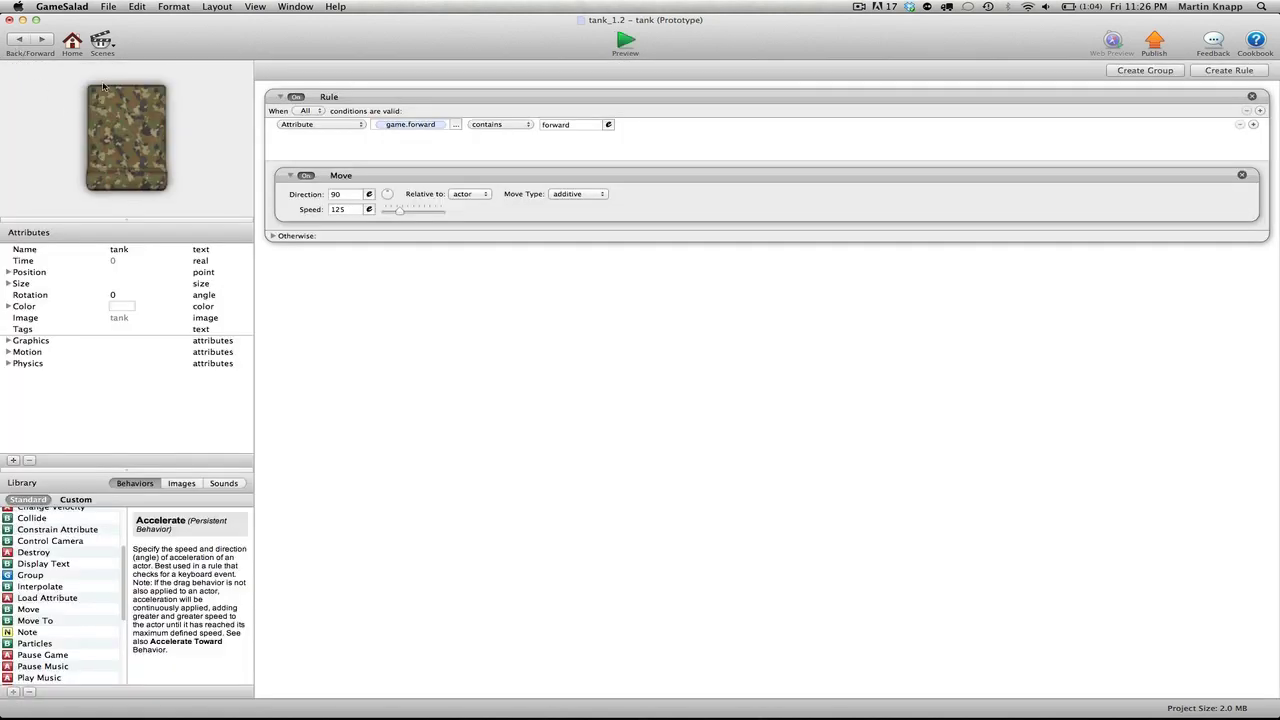
click(19, 41)
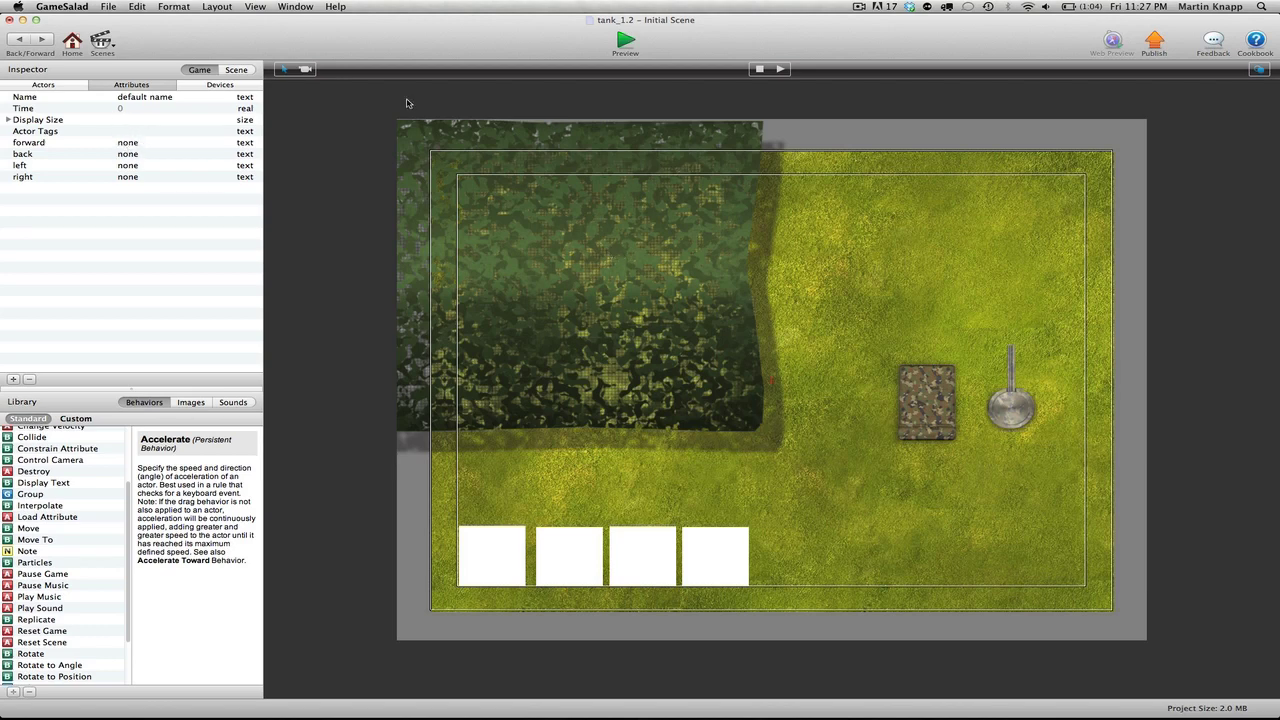
click(20, 42)
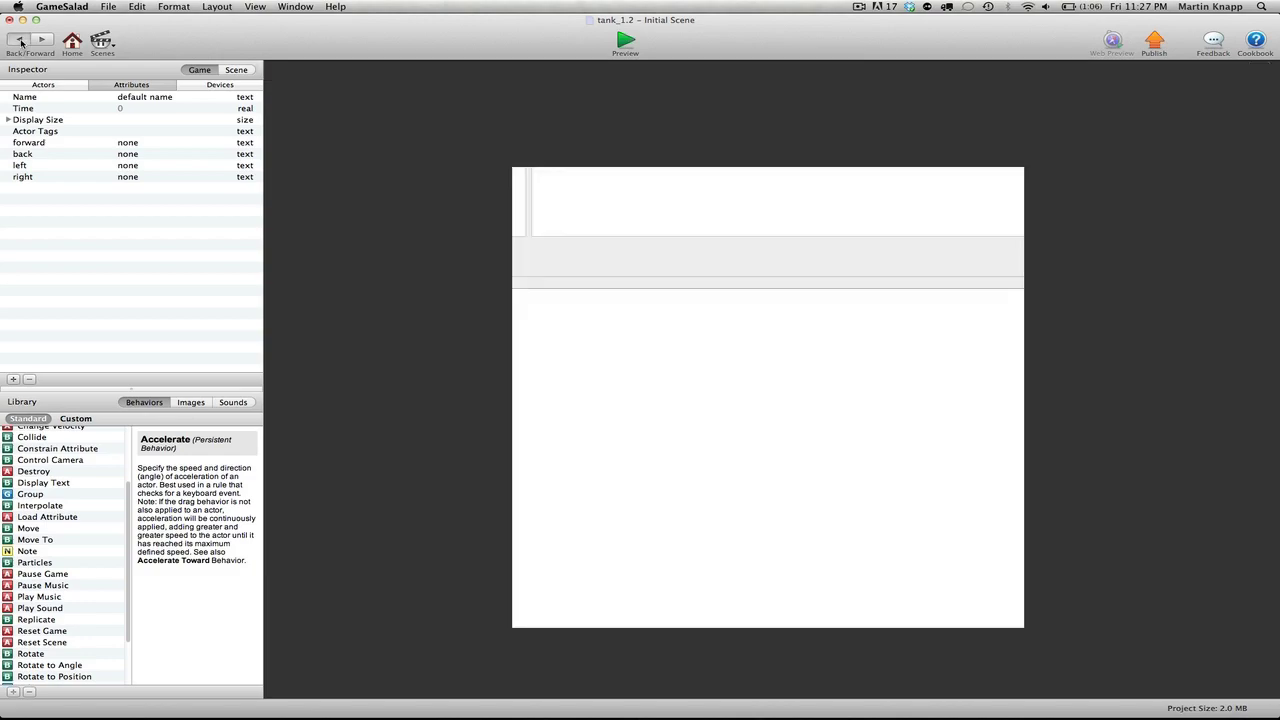
click(62, 317)
double_click(62, 317)
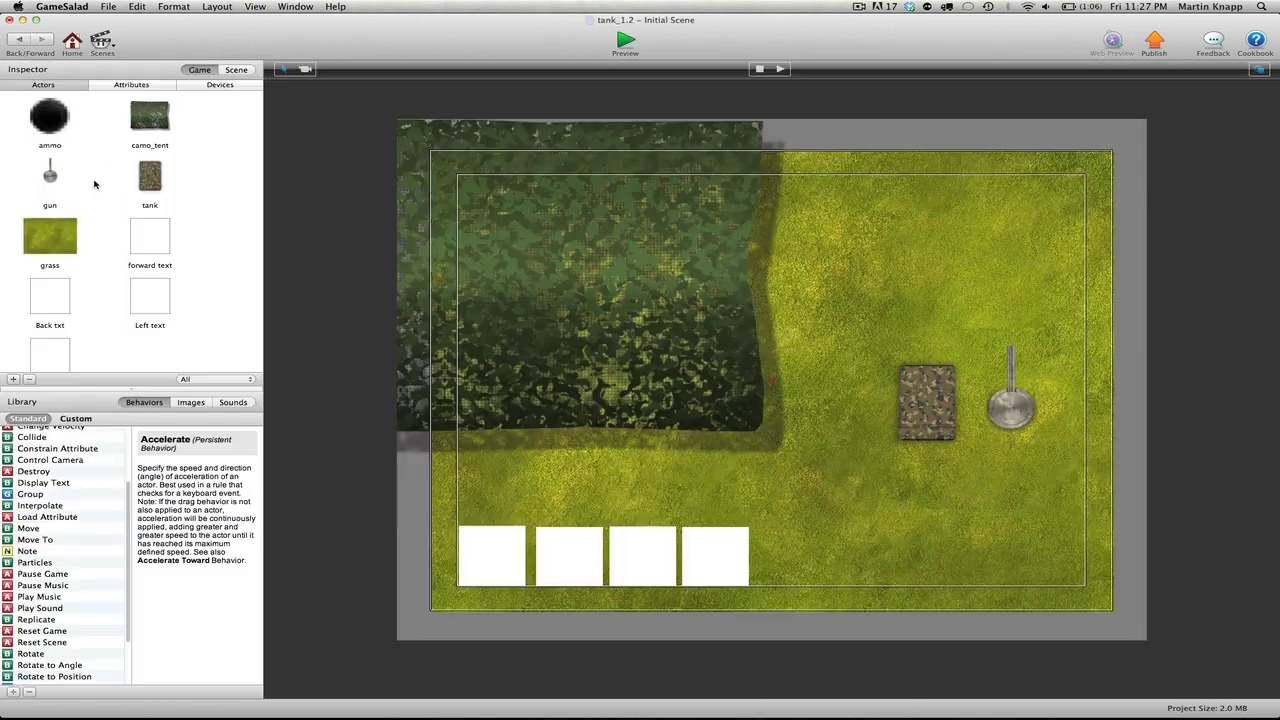
double_click(153, 178)
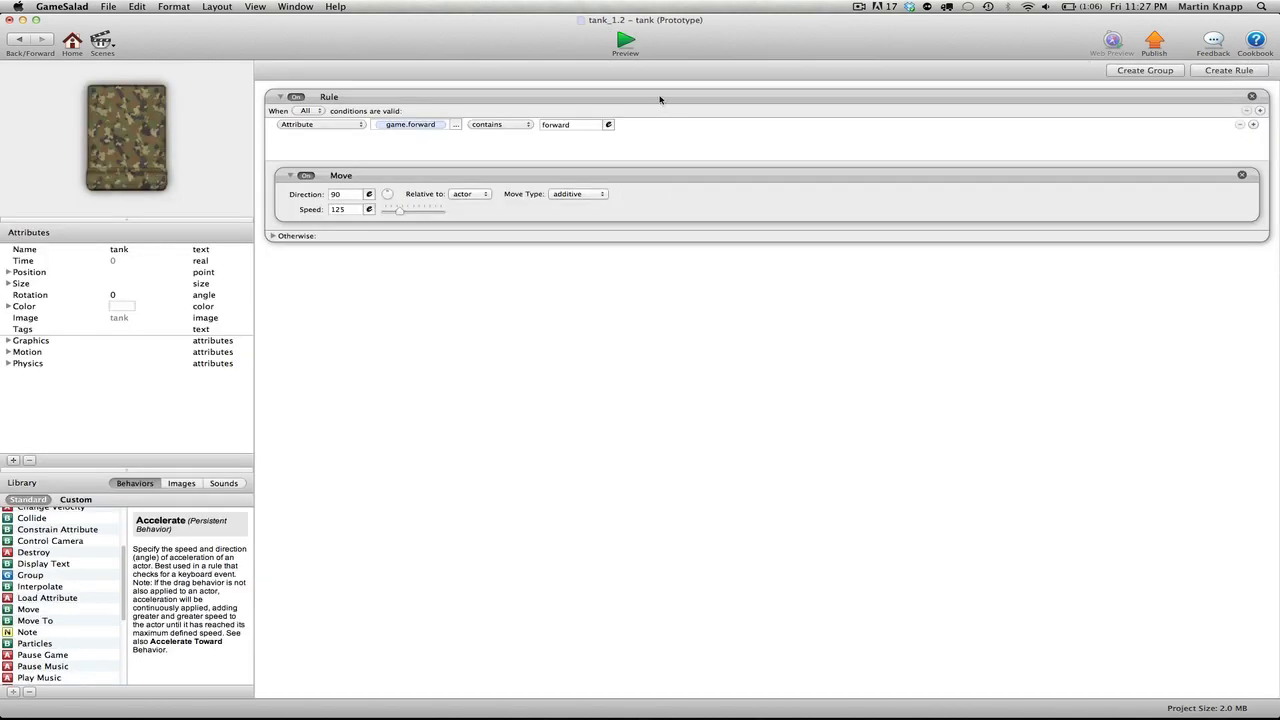
- Duplicate the forward rule and change its condition to game.back contains back
alt+drag(660, 97, 766, 329)
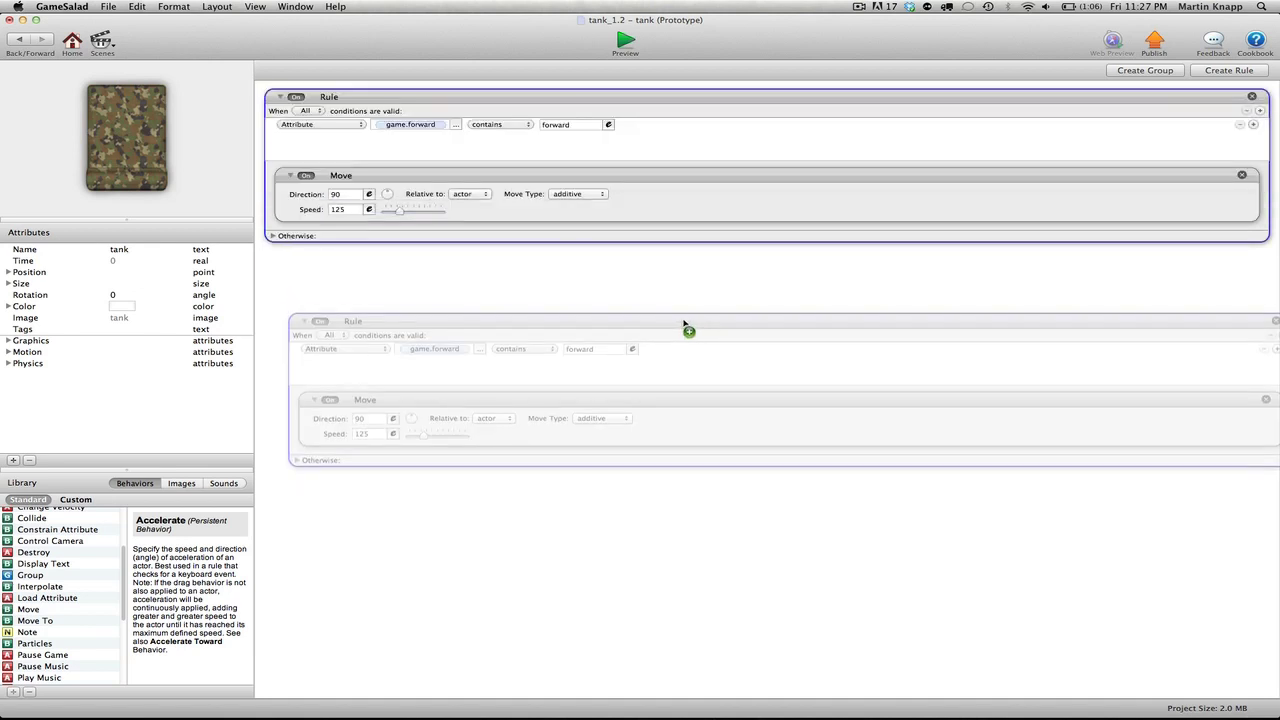
click(456, 292)
click(464, 303)
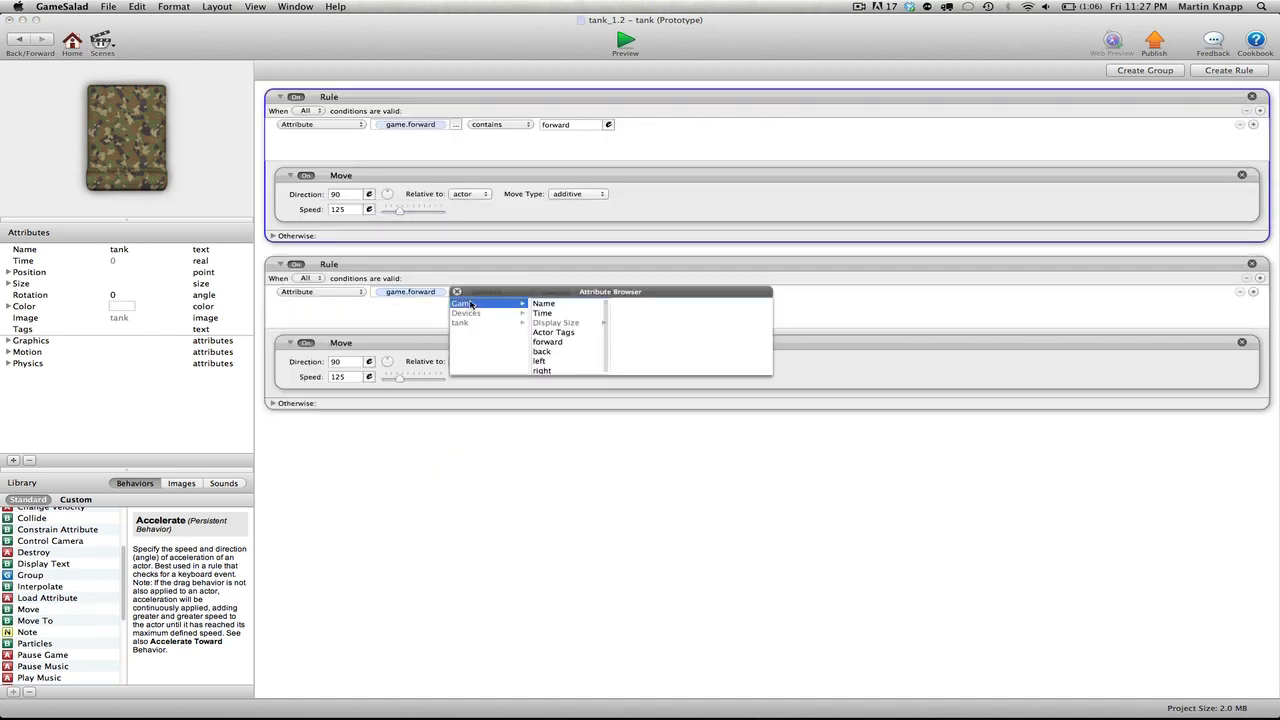
double_click(560, 352)
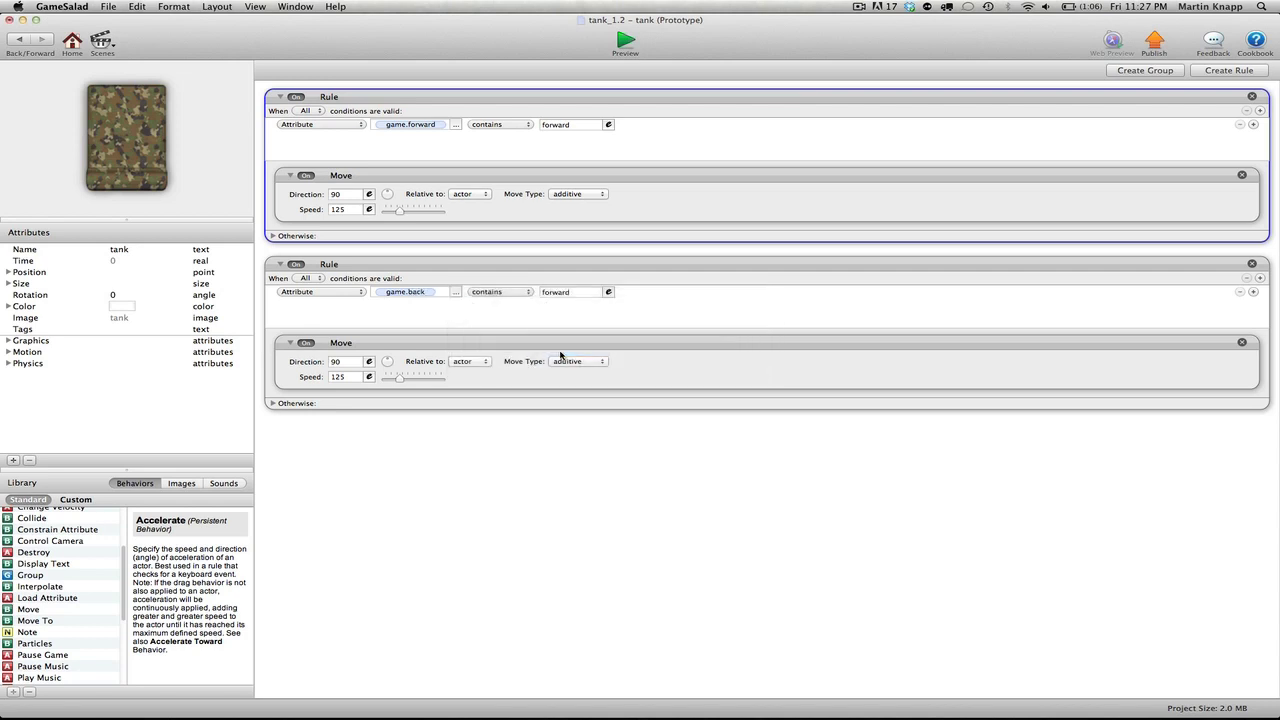
drag(584, 292, 541, 293)
text(bo)
- Set the copied Move behavior to direction 270 and speed 100
drag(388, 366, 389, 390)
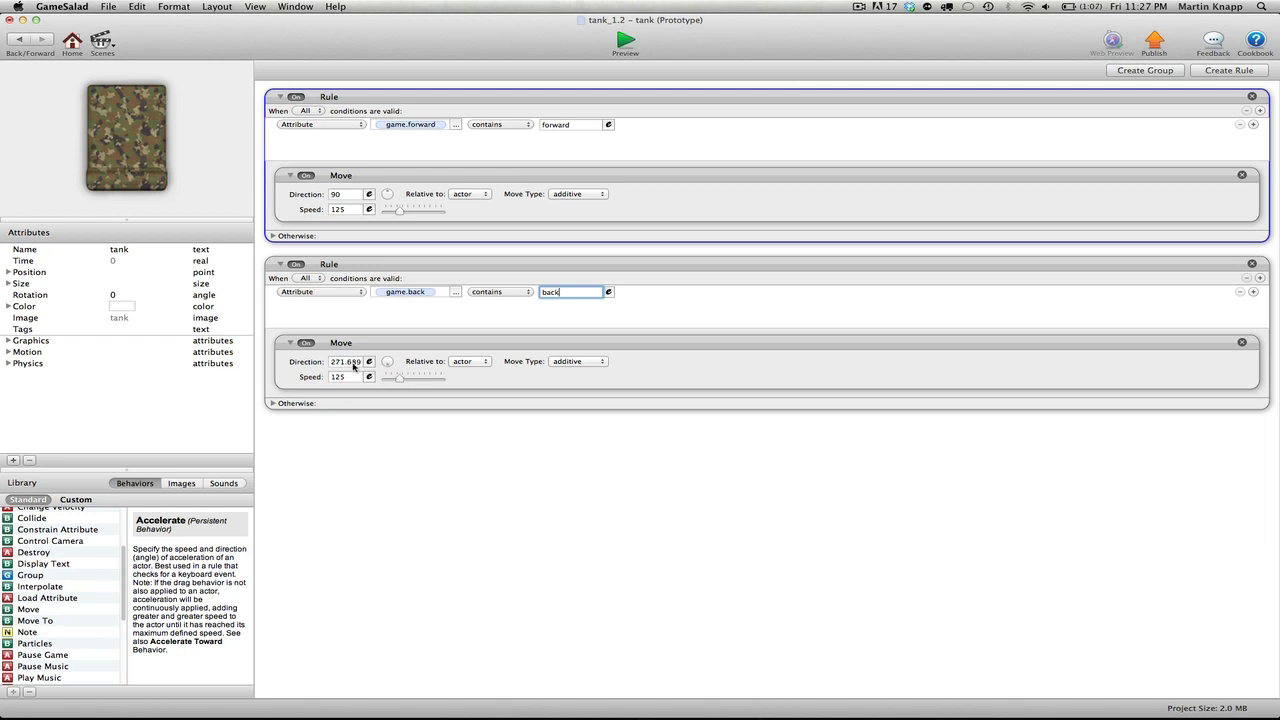
click(352, 363)
text(1)
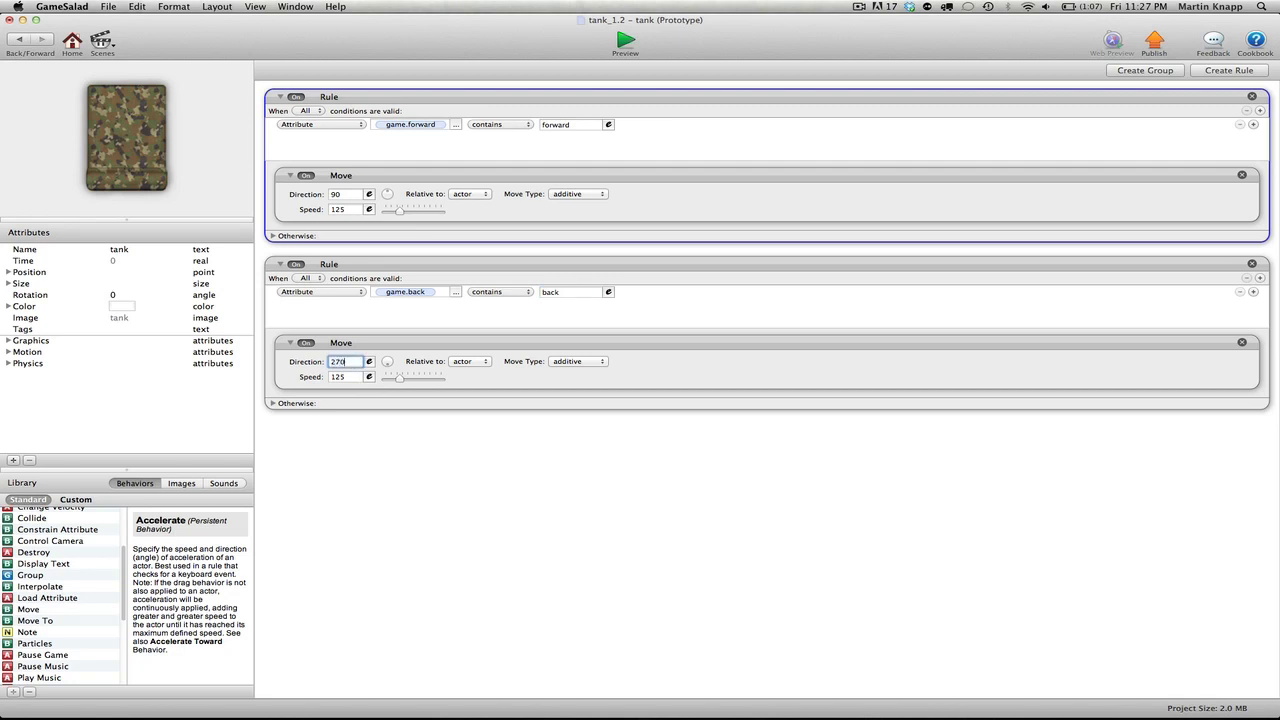
key(Return)
click(350, 377)
text(100)
click(440, 473)
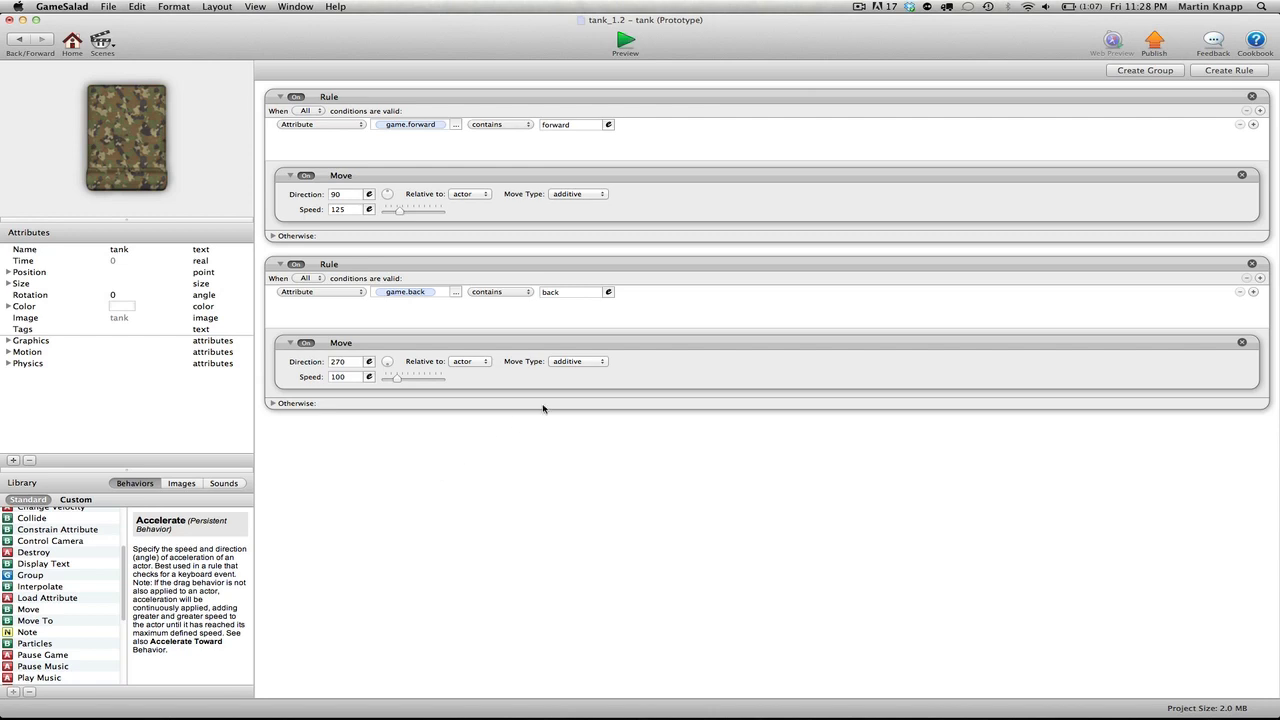
click(622, 43)
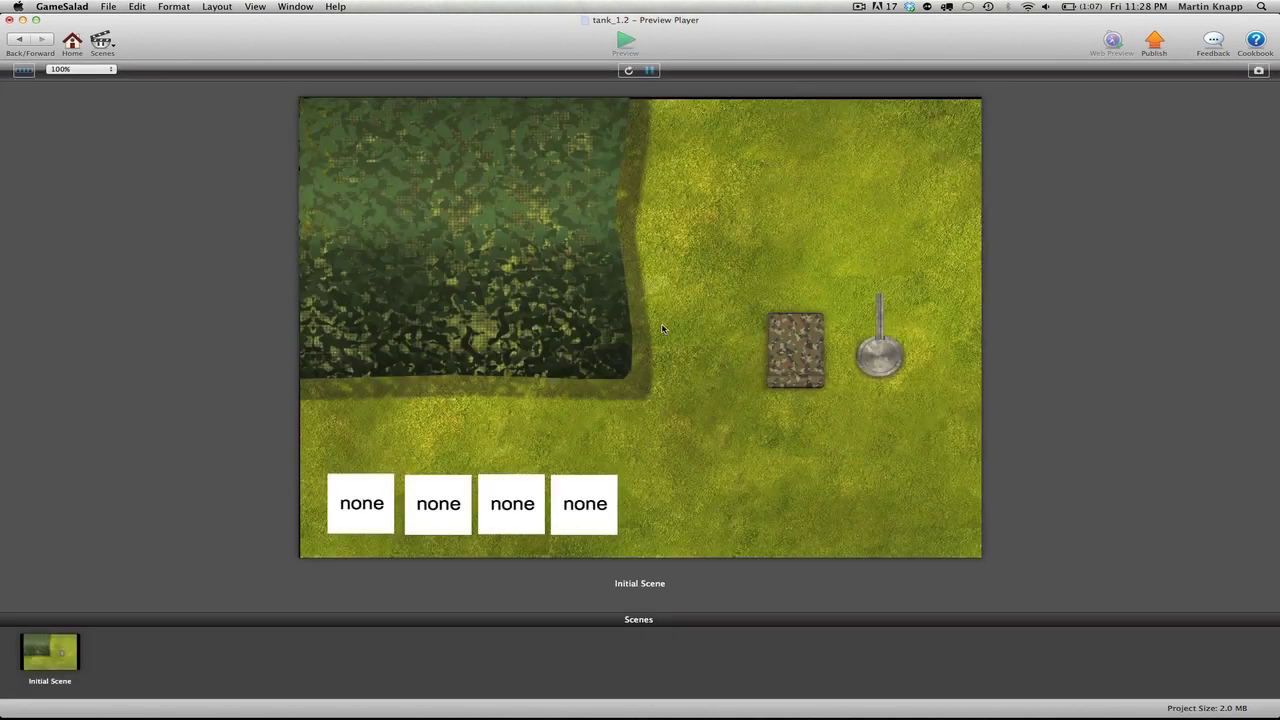
key(Up)
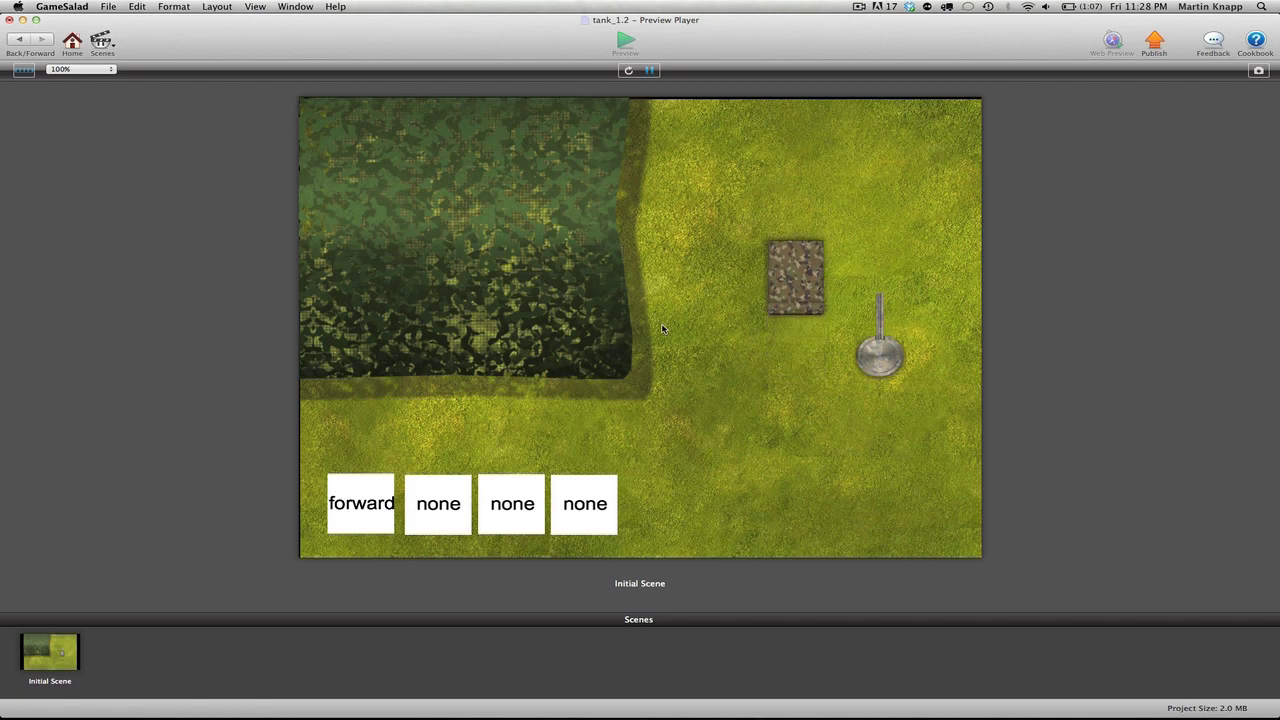
key(Down)
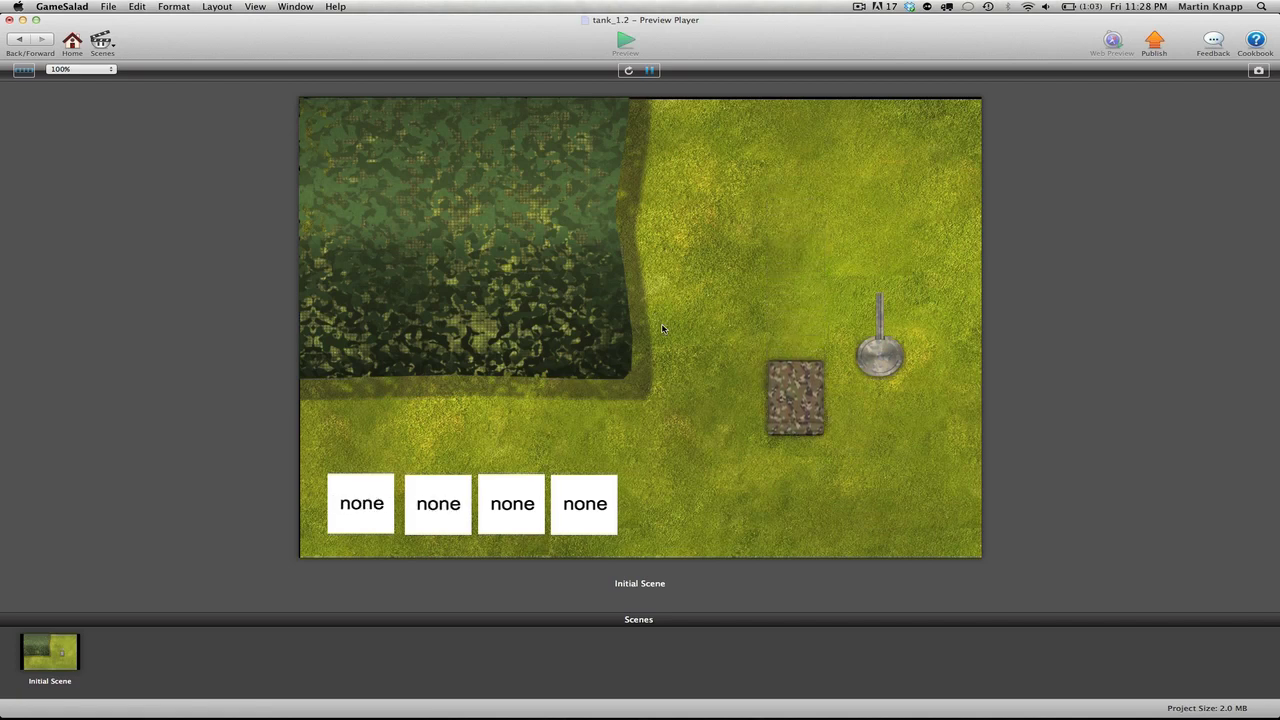
click(19, 40)
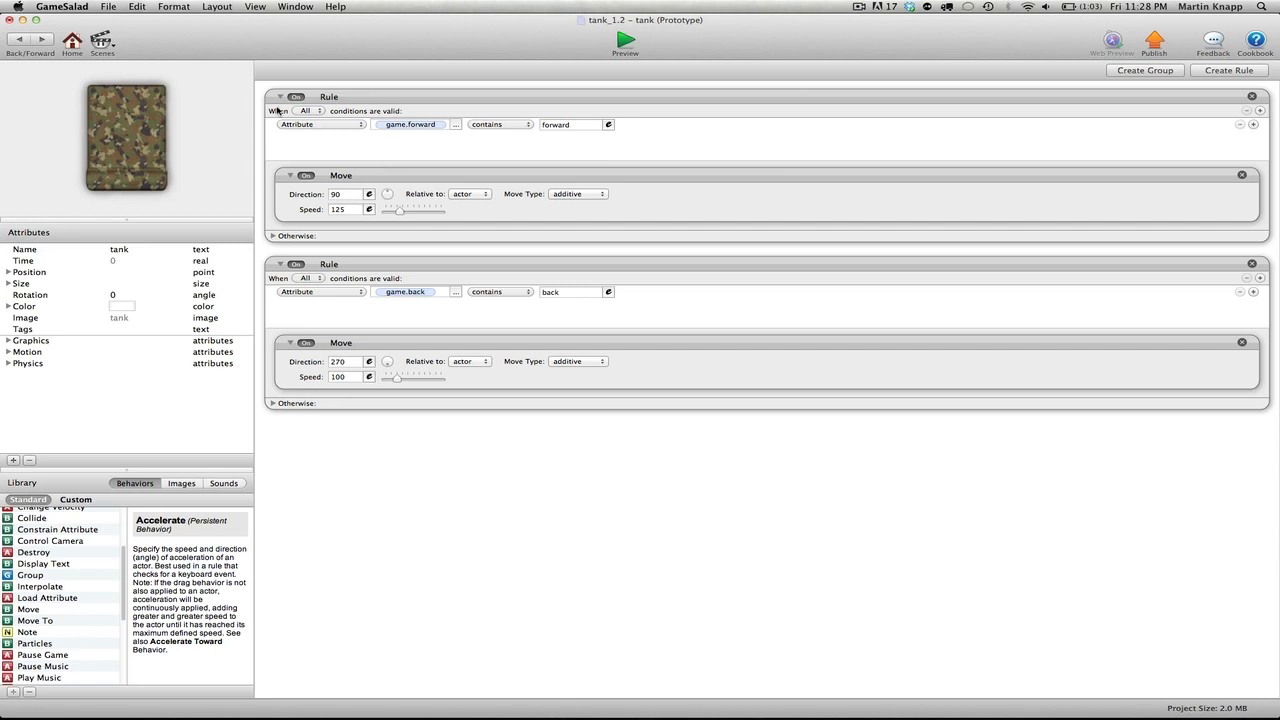
- Collapse the first two rules and add a third rule checking game.left contains left
click(281, 97)
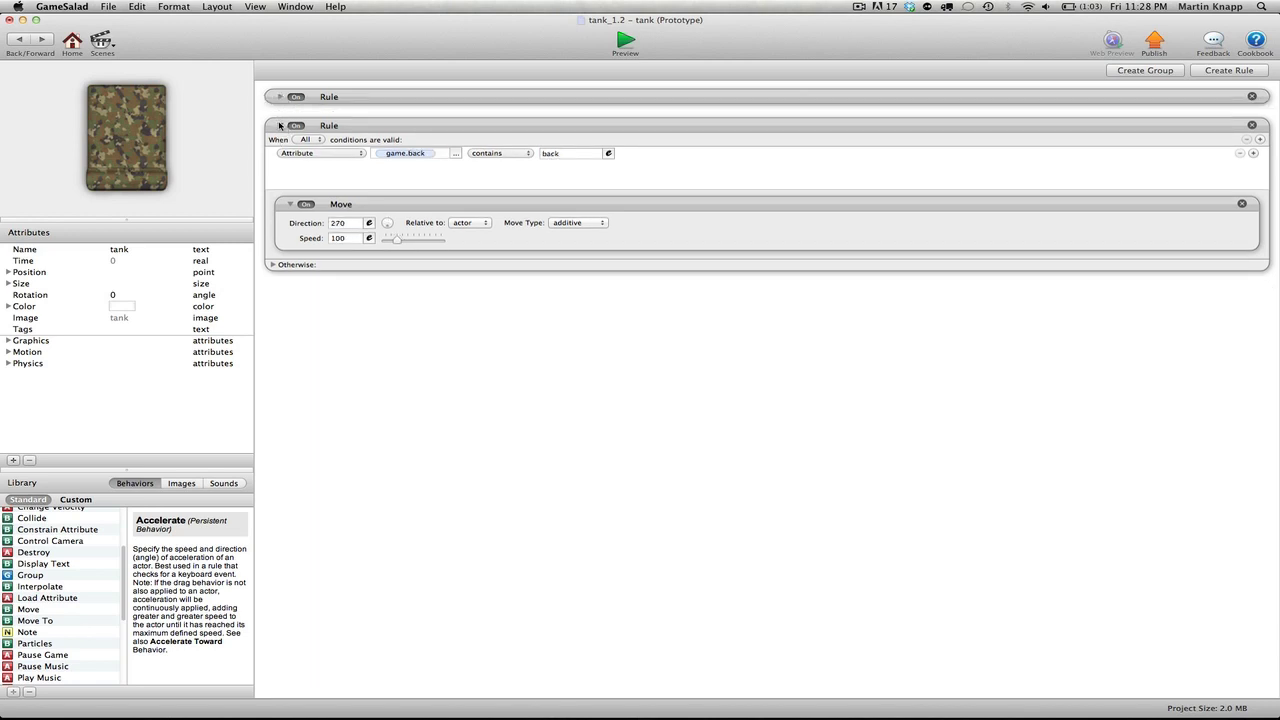
click(280, 125)
click(1248, 70)
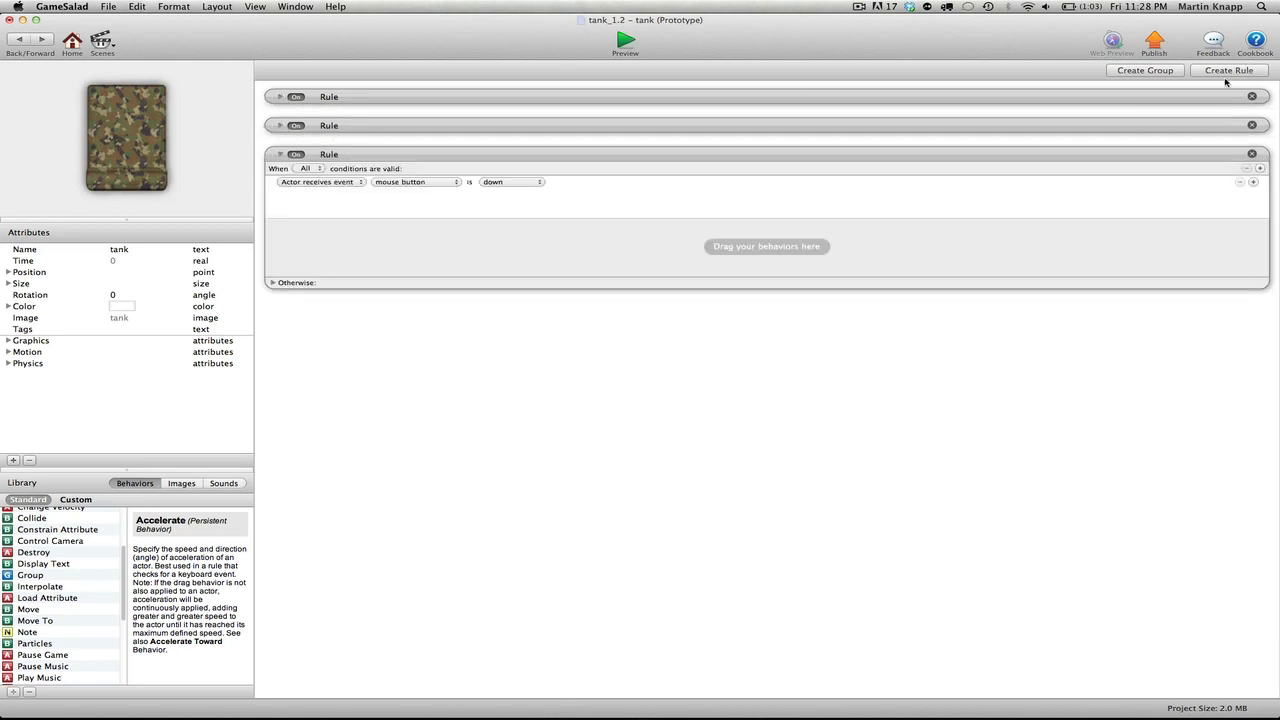
click(350, 185)
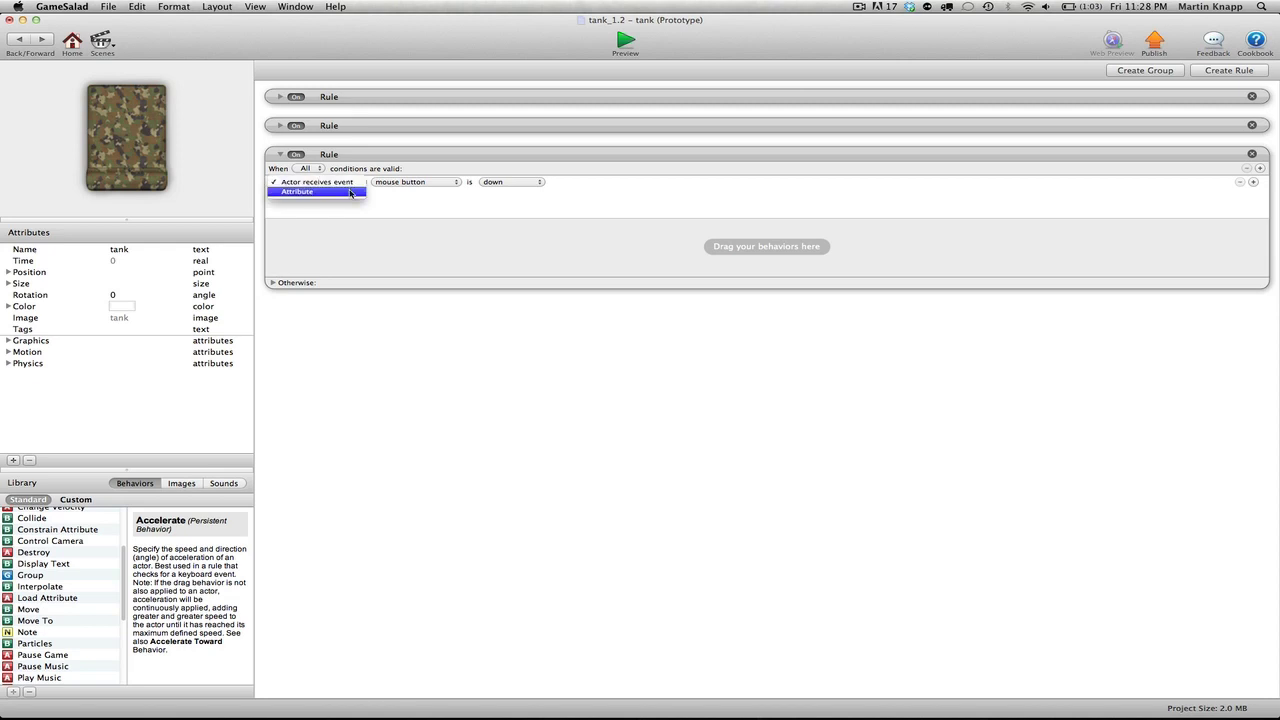
click(352, 193)
click(455, 183)
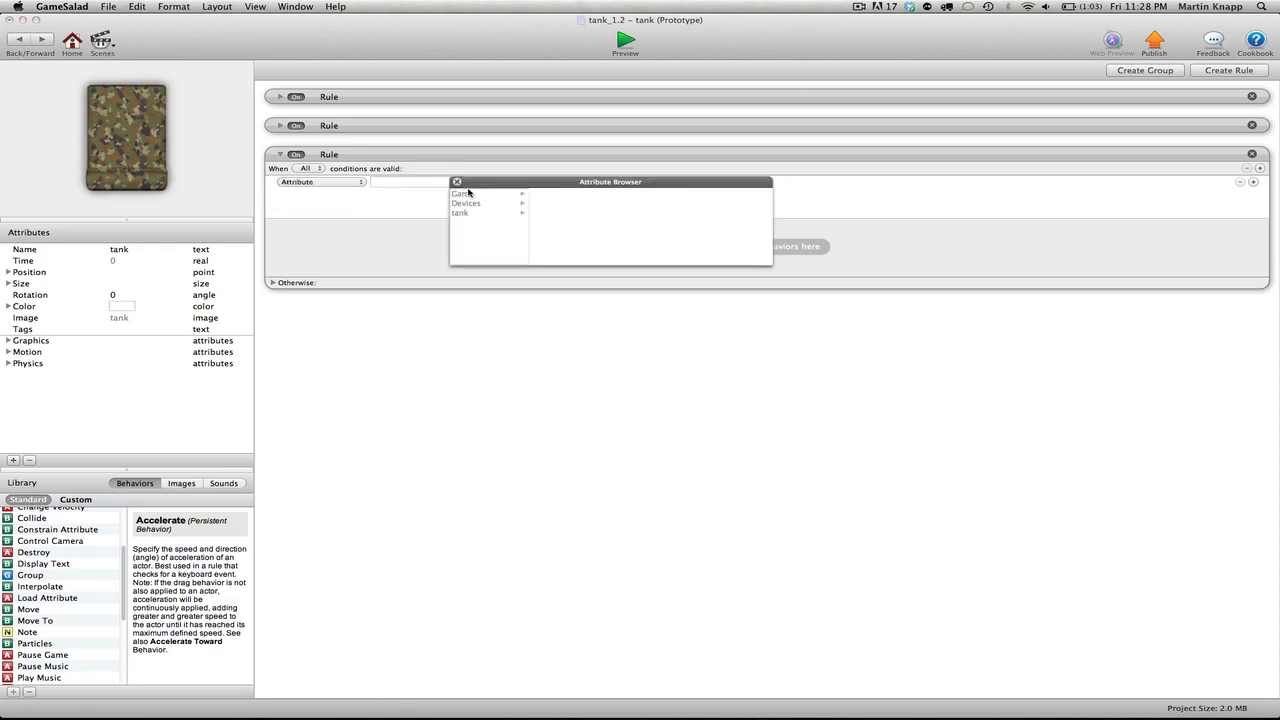
click(472, 195)
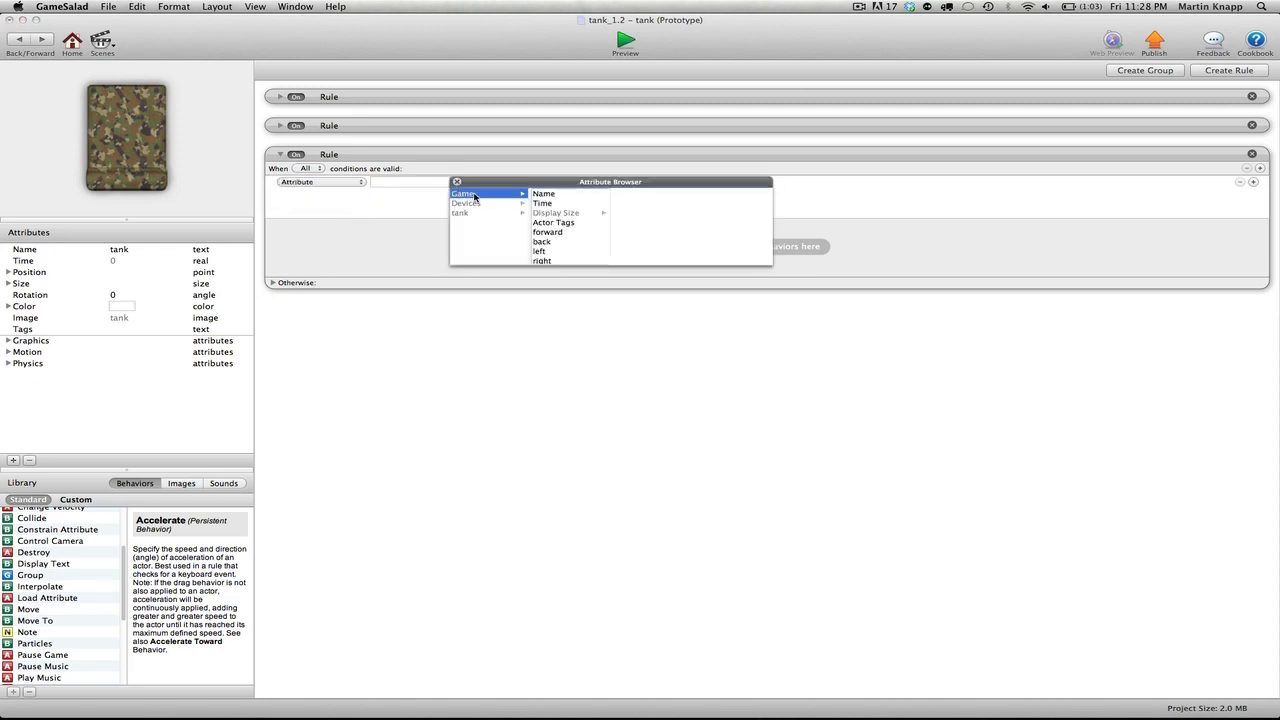
double_click(565, 250)
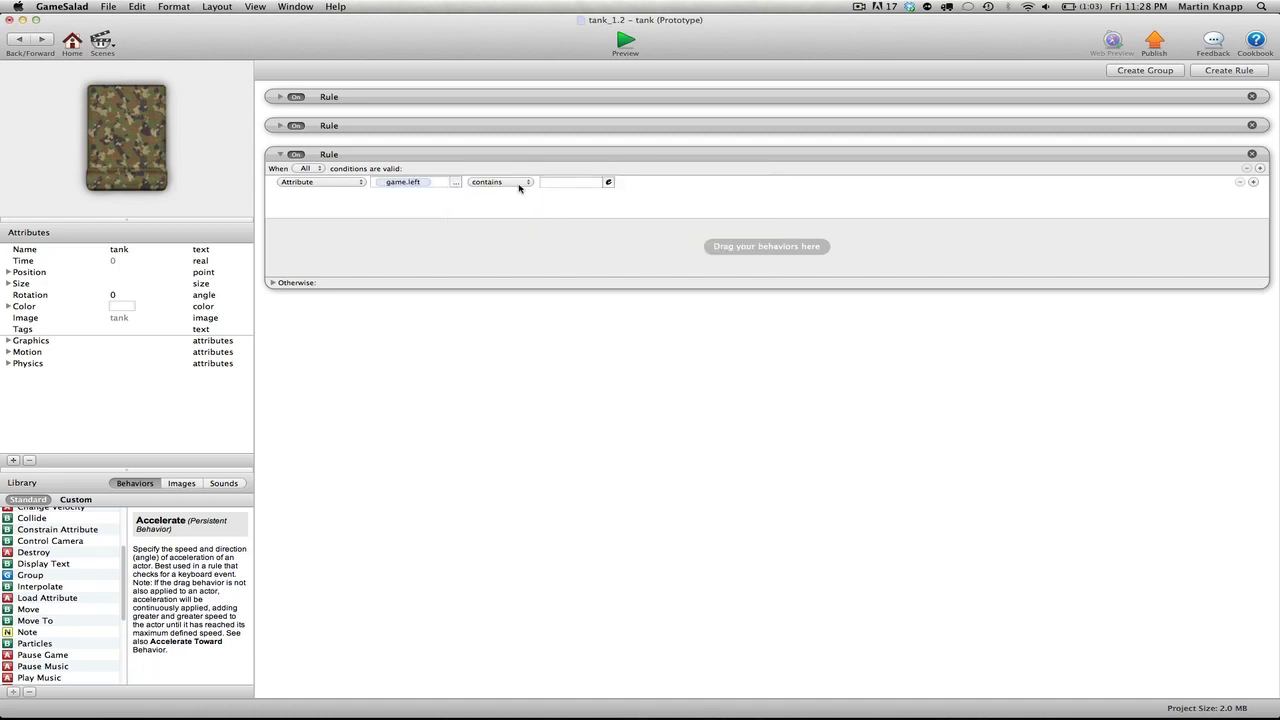
click(563, 183)
key(Return)
- Add a counter-clockwise Rotate behavior (speed 90) to the left rule and duplicate that rule
scroll(73, 596, down, 3)
scroll(73, 596, down, 2)
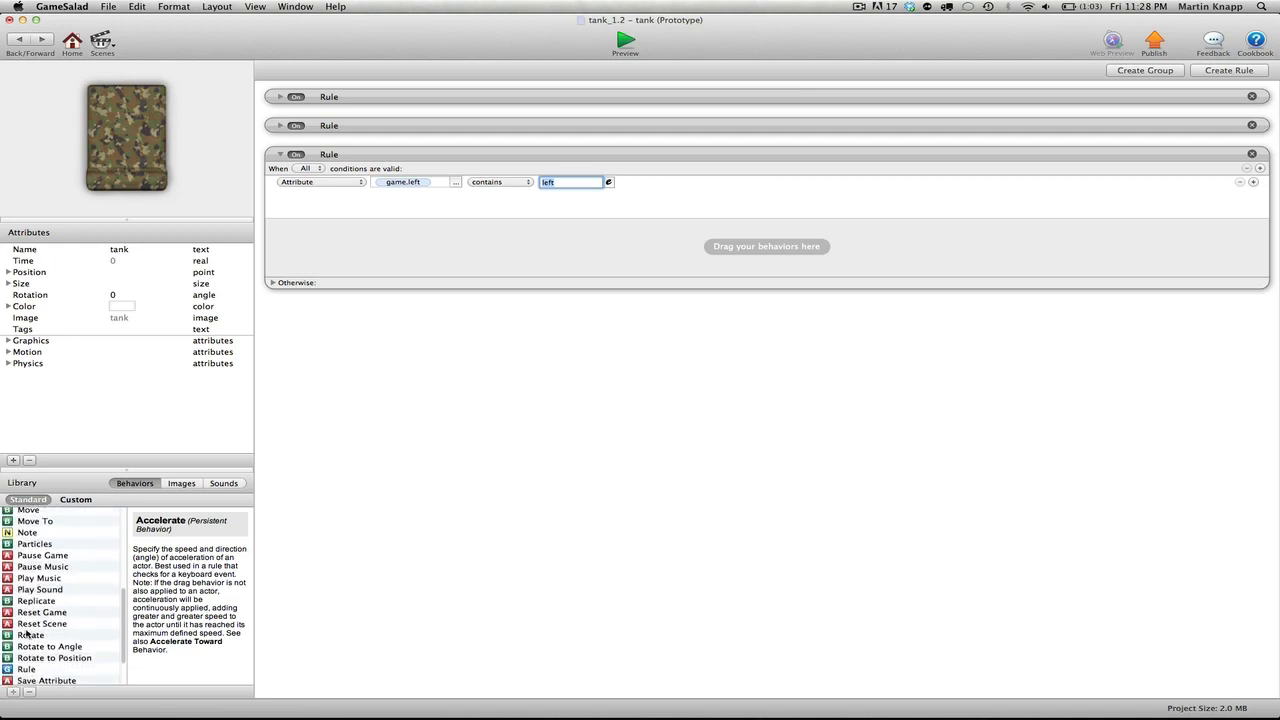
drag(10, 636, 491, 251)
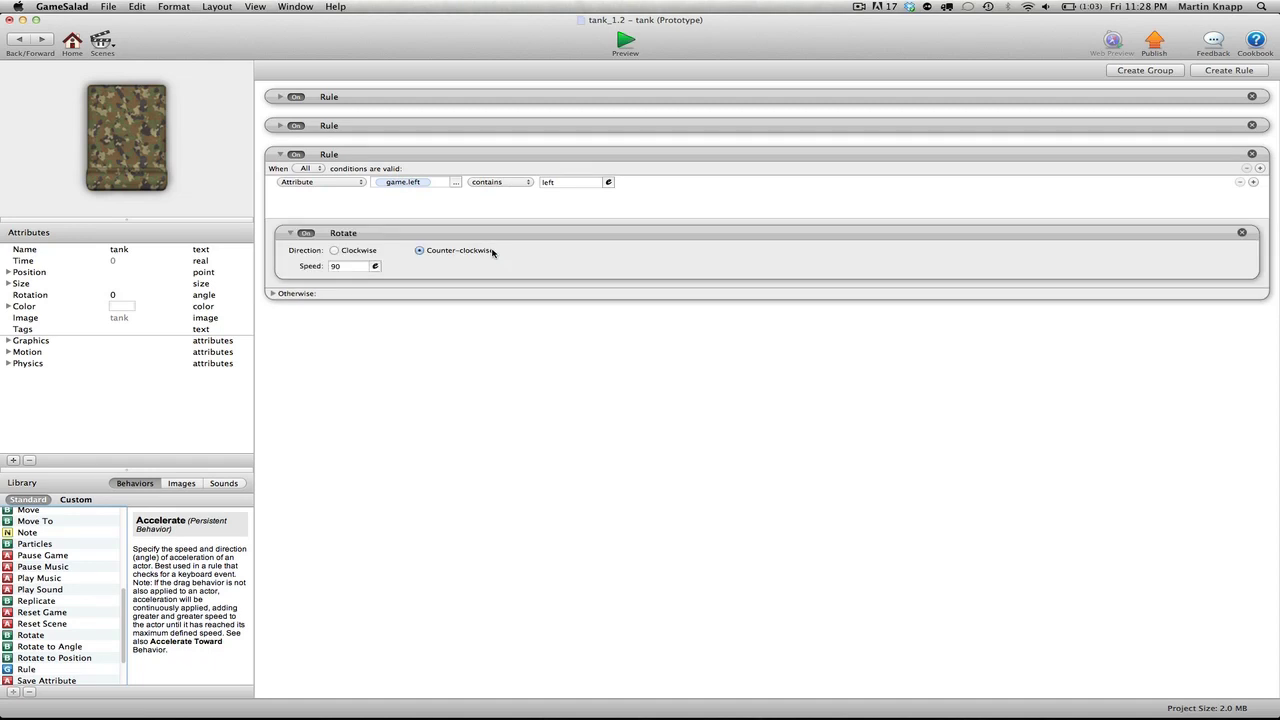
click(421, 251)
alt+drag(393, 156, 396, 363)
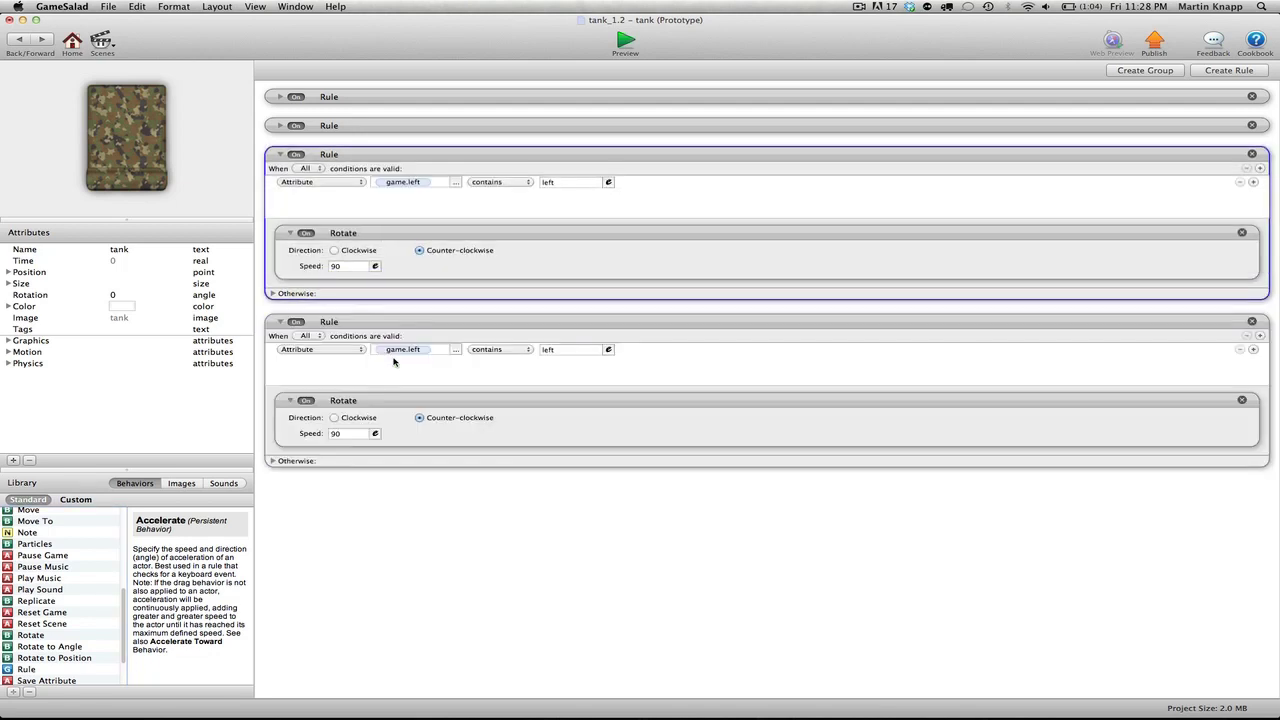
- Change the copied rule to game.right contains right with clockwise rotation
click(455, 349)
click(465, 362)
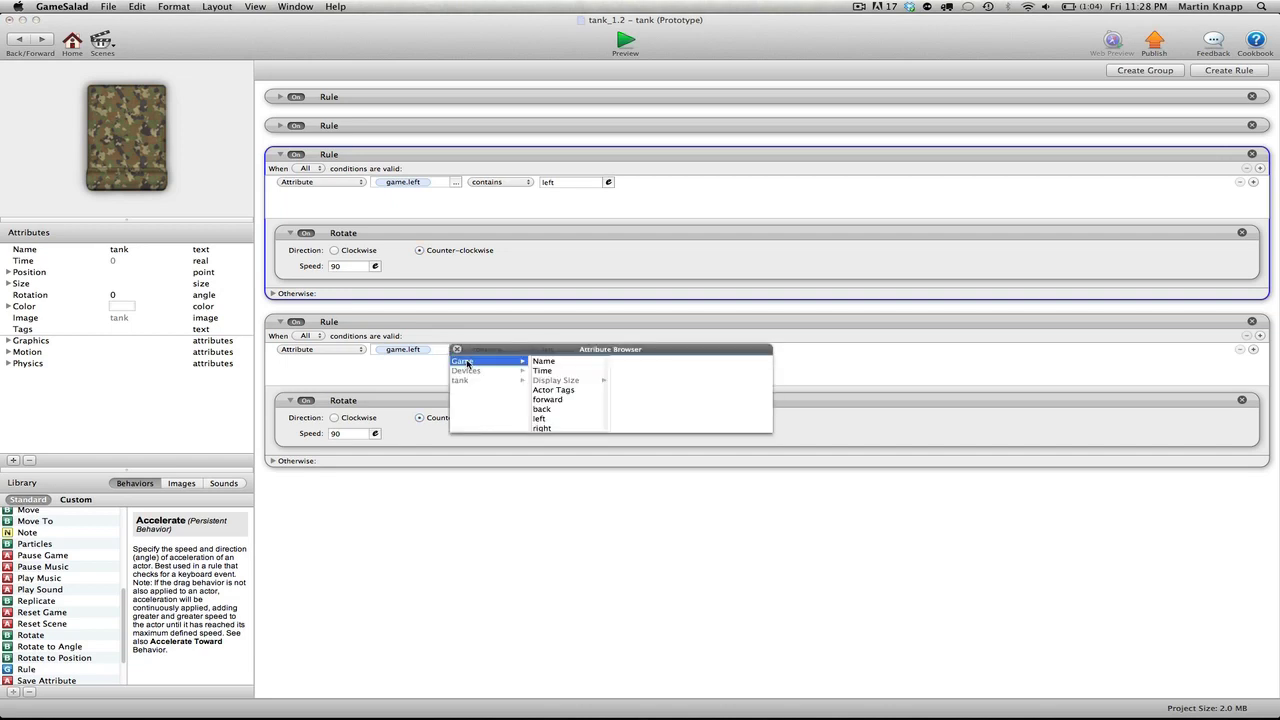
click(556, 429)
click(567, 351)
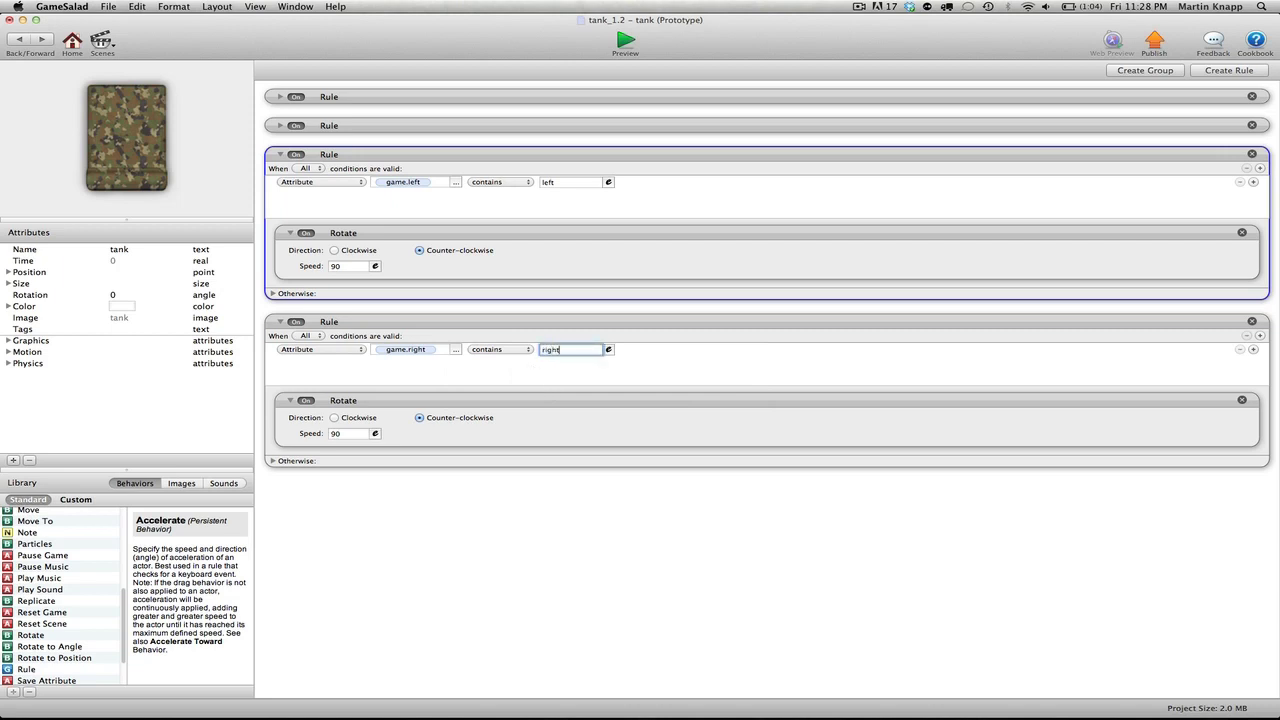
click(335, 418)
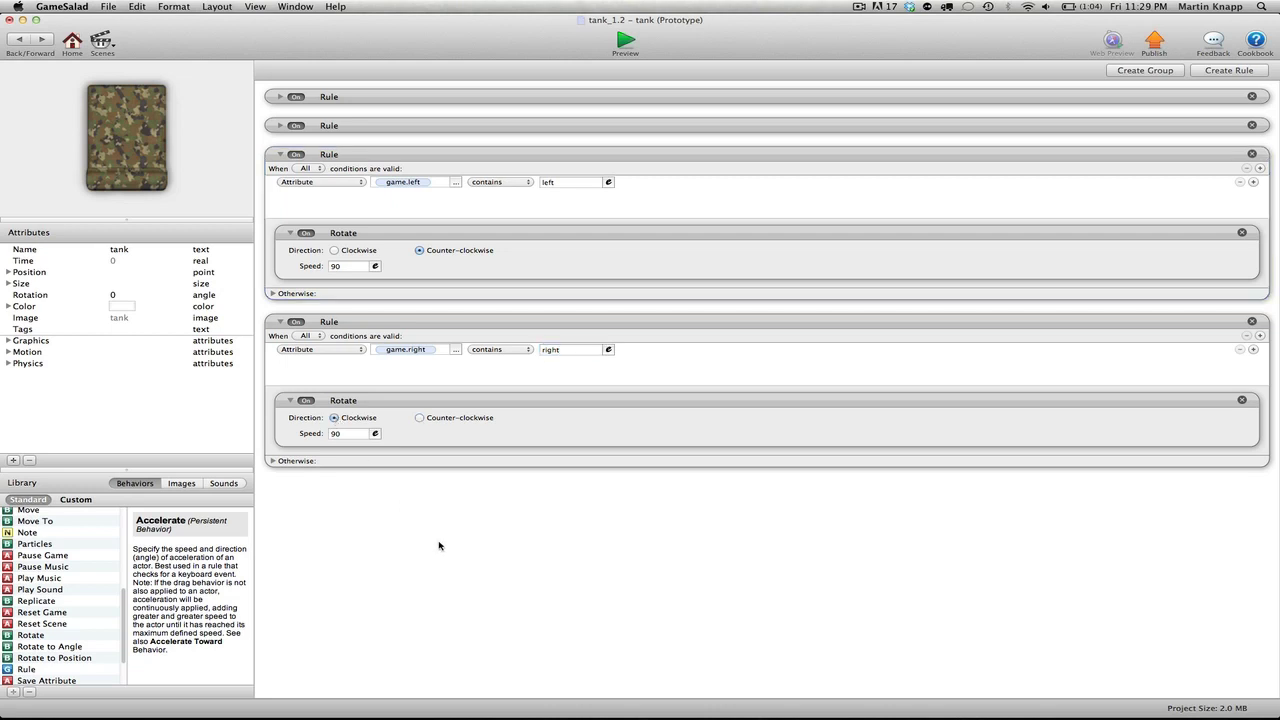
- Collapse the left and right rotation rules and start the game preview
click(279, 155)
click(280, 183)
click(625, 40)
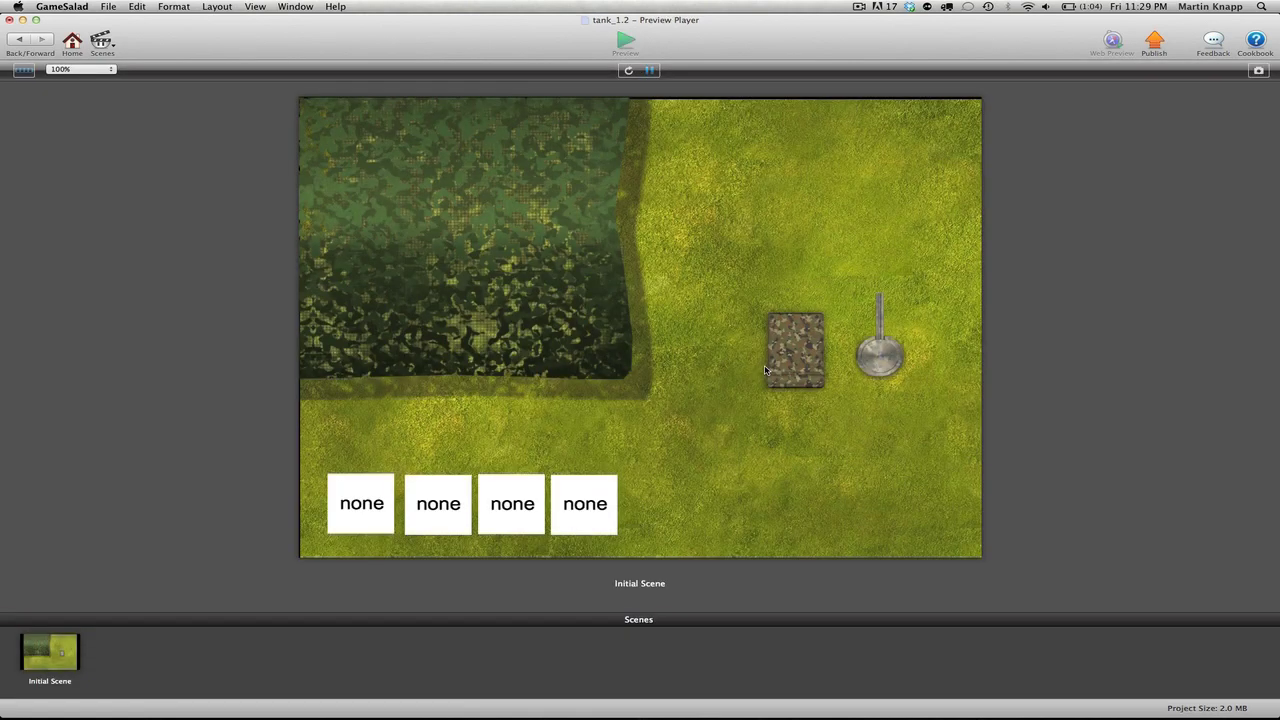
- Drive the tank forward and backward and turn it left and right with the arrow keys
key(Up)
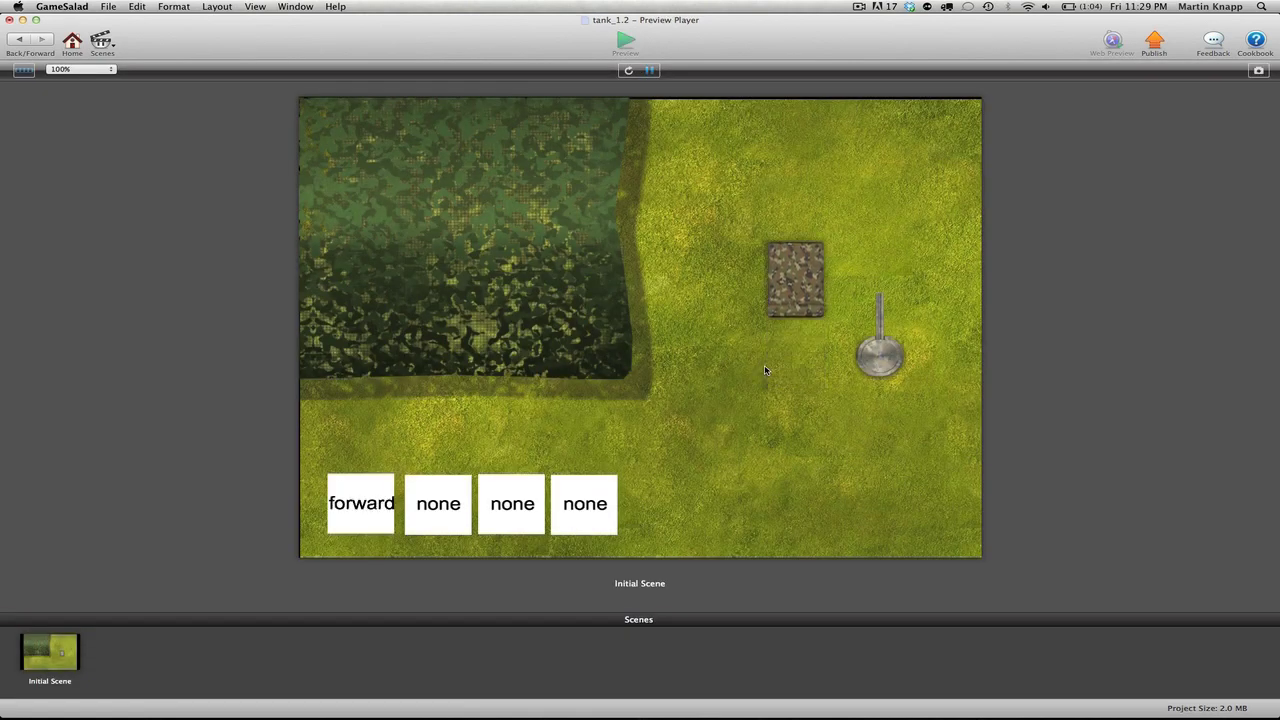
key(Down)
key(Left)
key(Right)
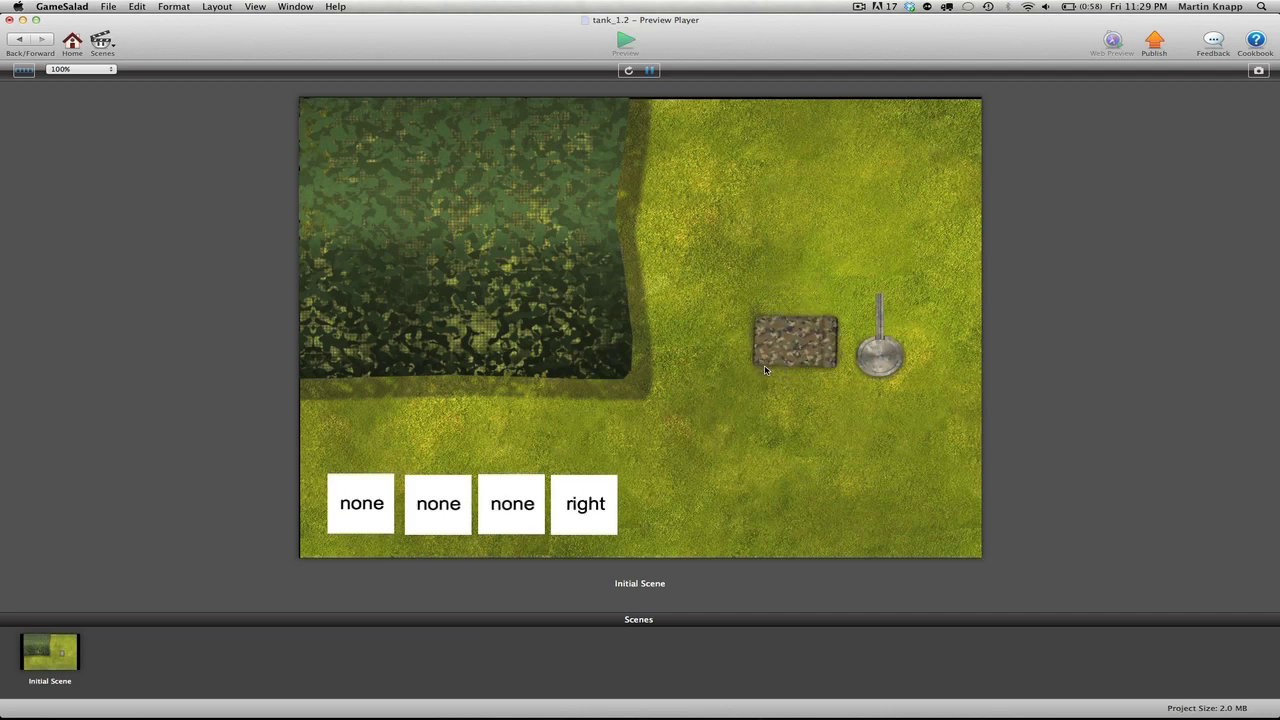
key(Up)
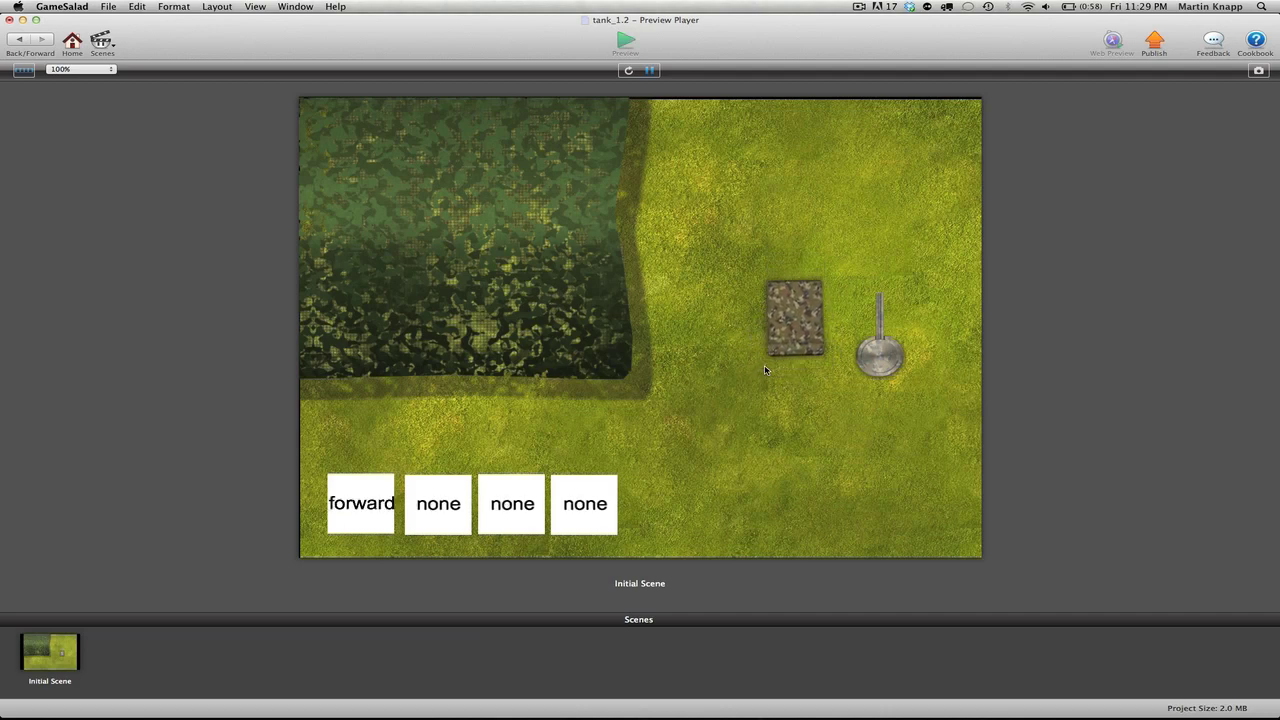
key(Left)
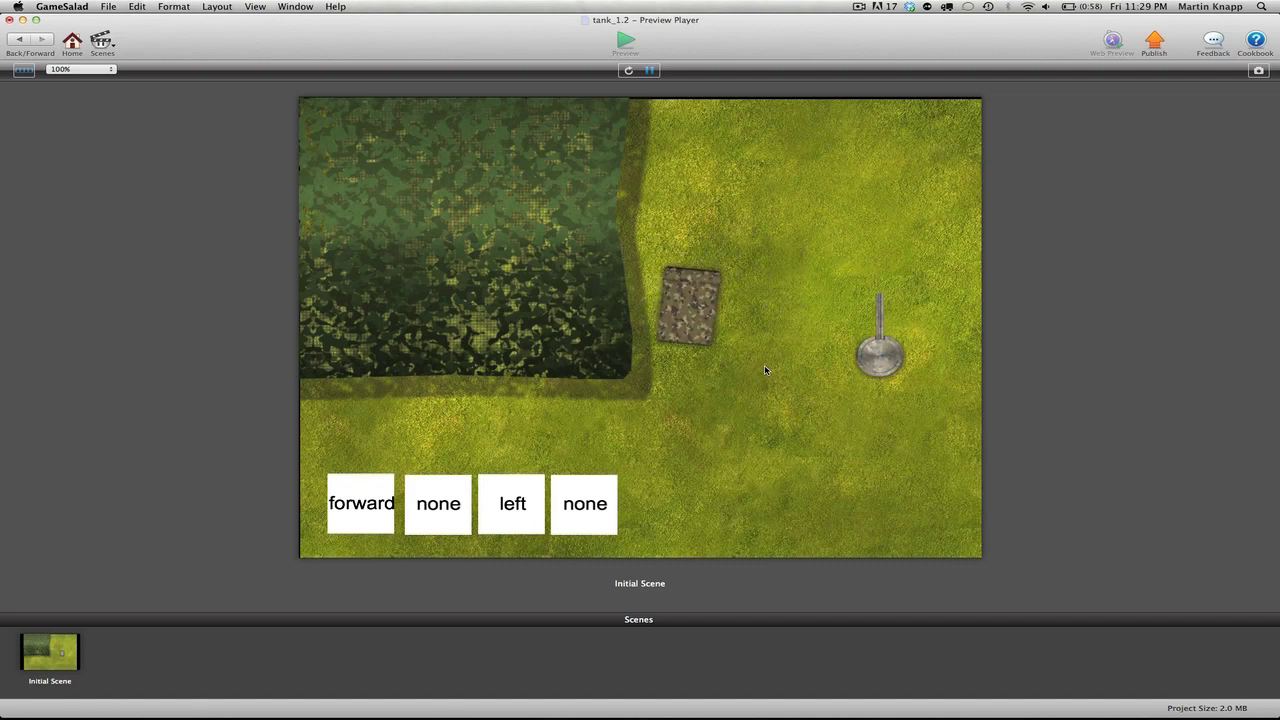
key(Right)
key(Up)
key(Right)
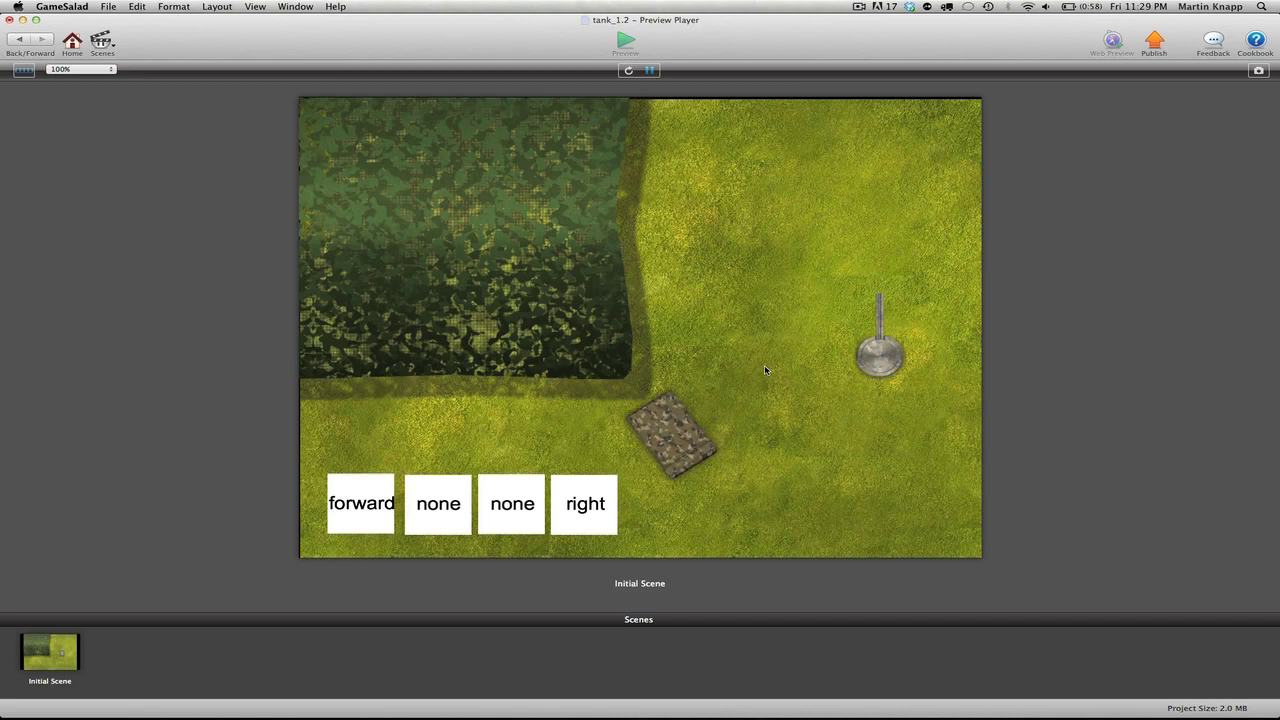
- Keep combining turns with forward and reverse driving, then exit back to the tank's rules
key(Left)
key(Right)
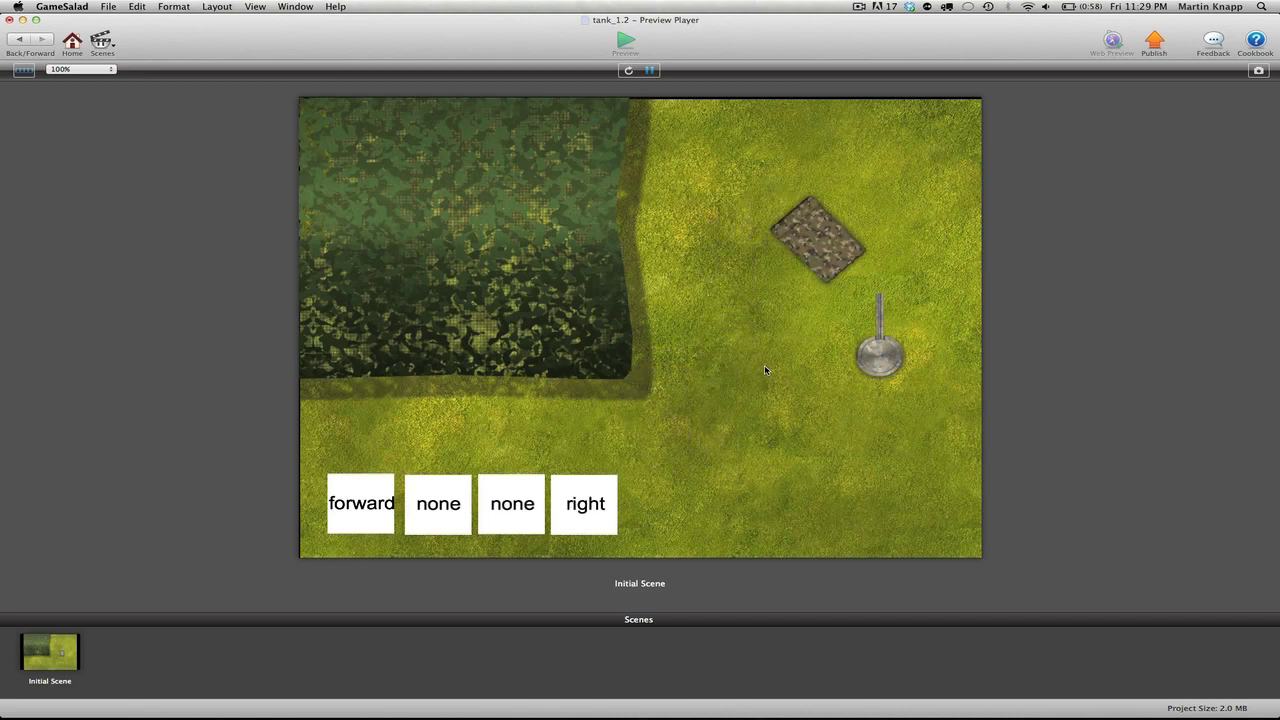
key(Left)
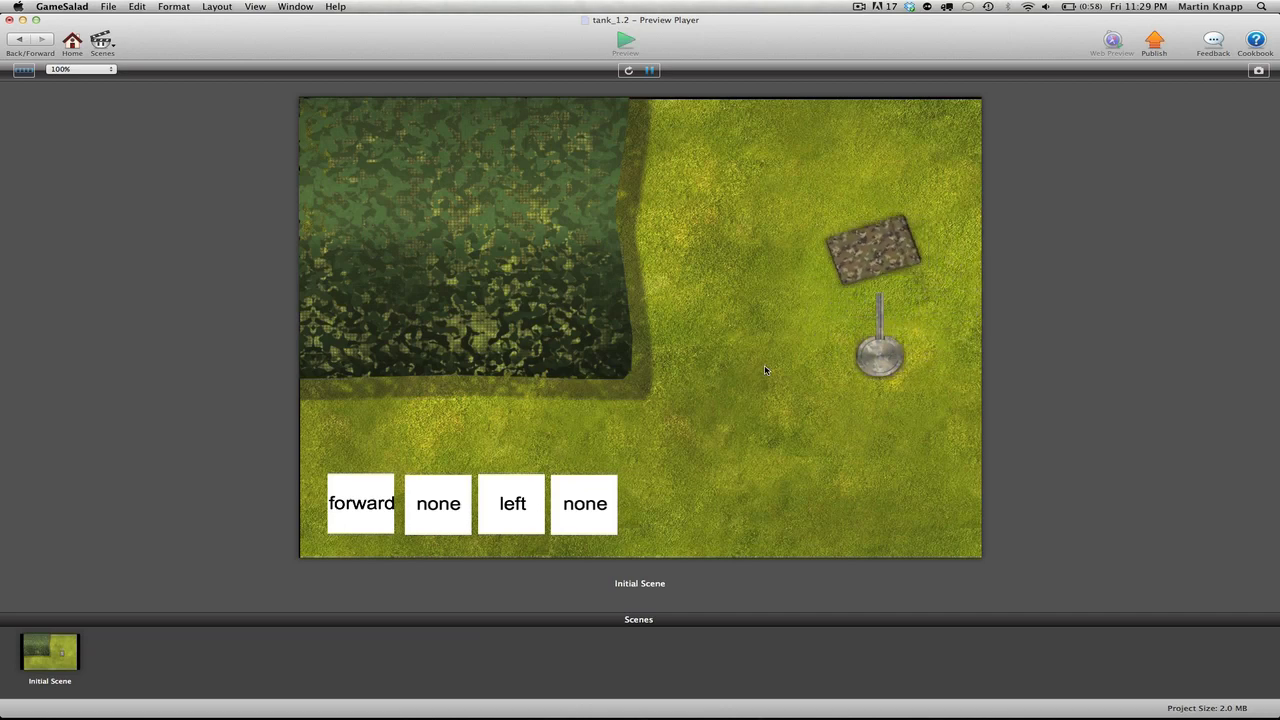
key(Right)
key(Down)
key(Left)
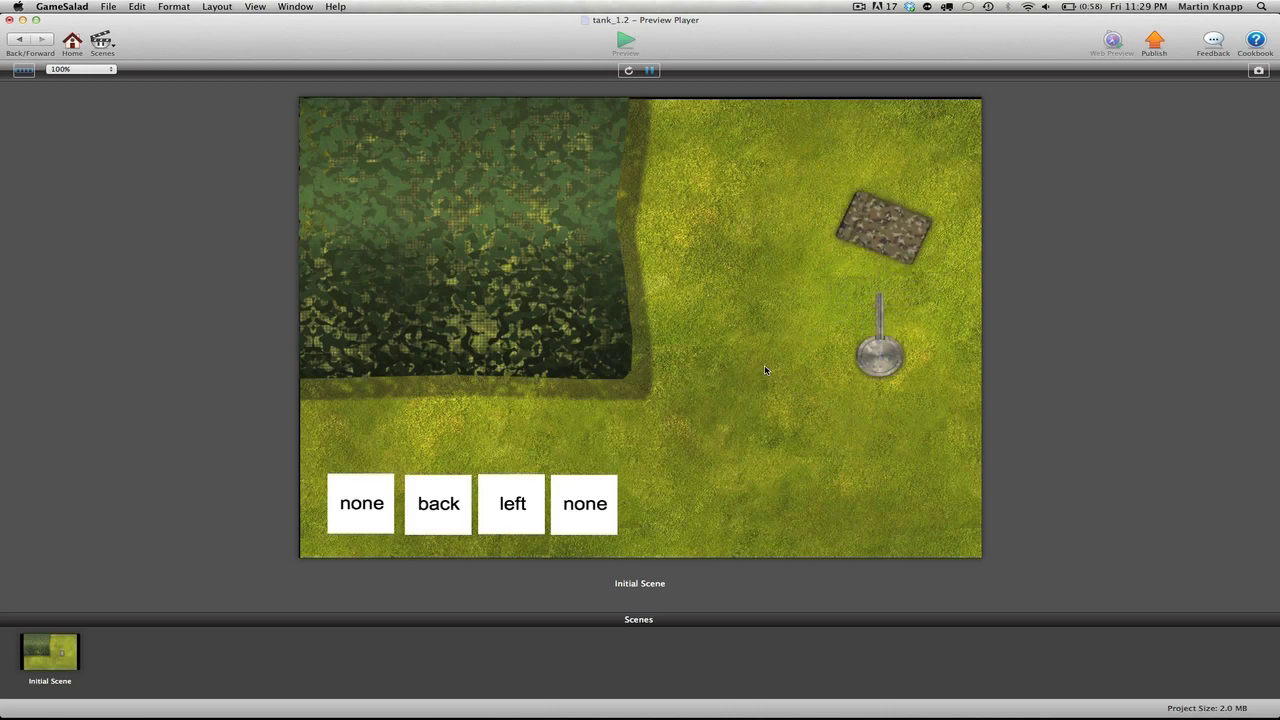
key(Right)
key(Left)
key(Up)
key(Right)
key(Up)
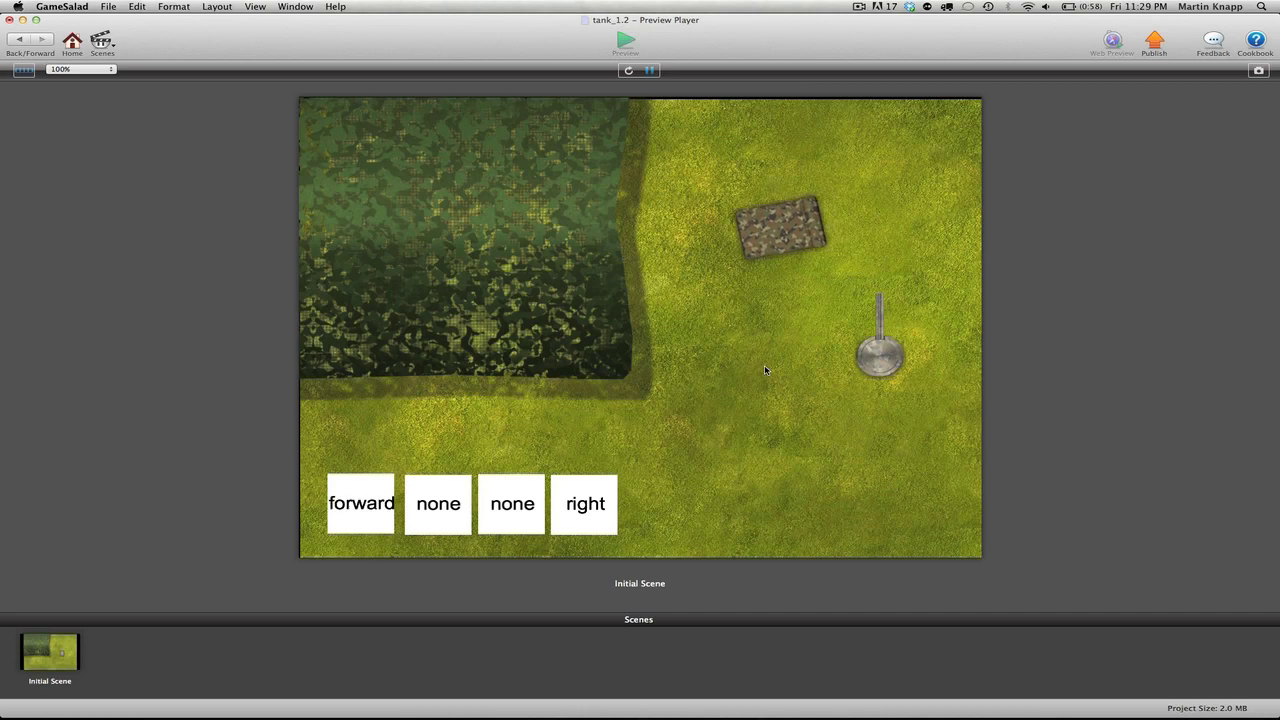
click(22, 40)
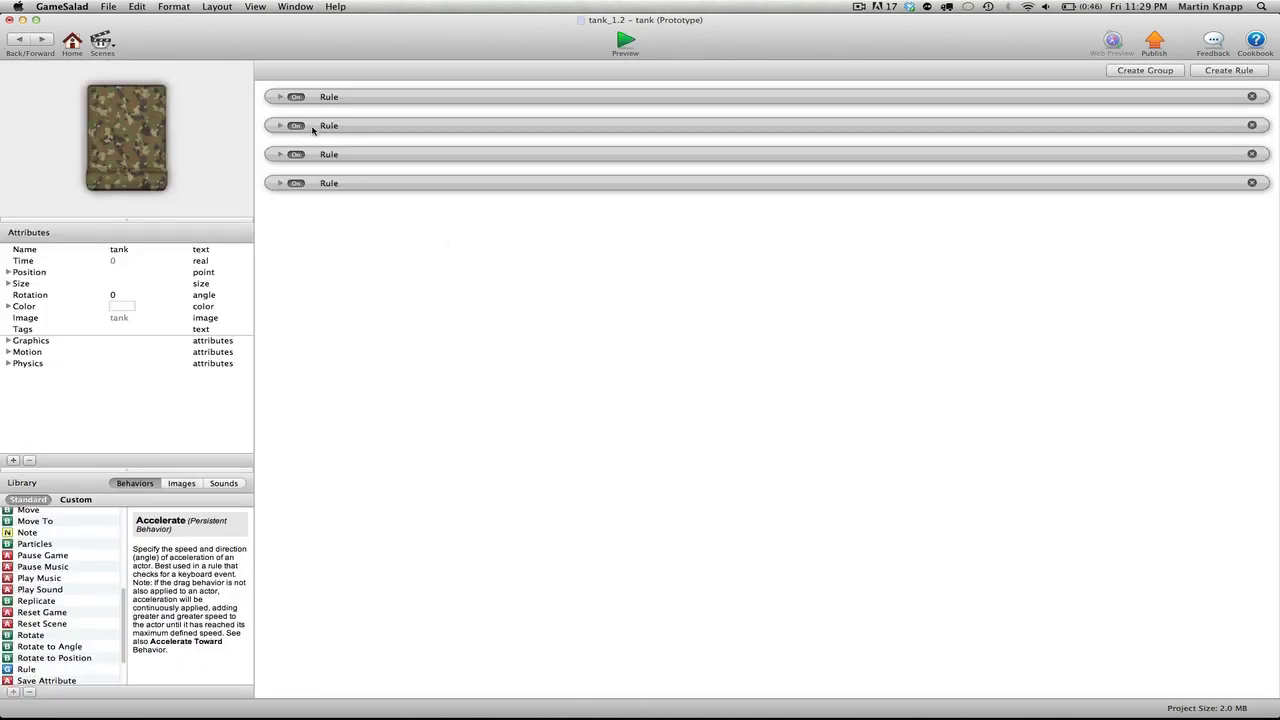
- Expand the tank's four movement rules to review them, then collapse them again
click(280, 97)
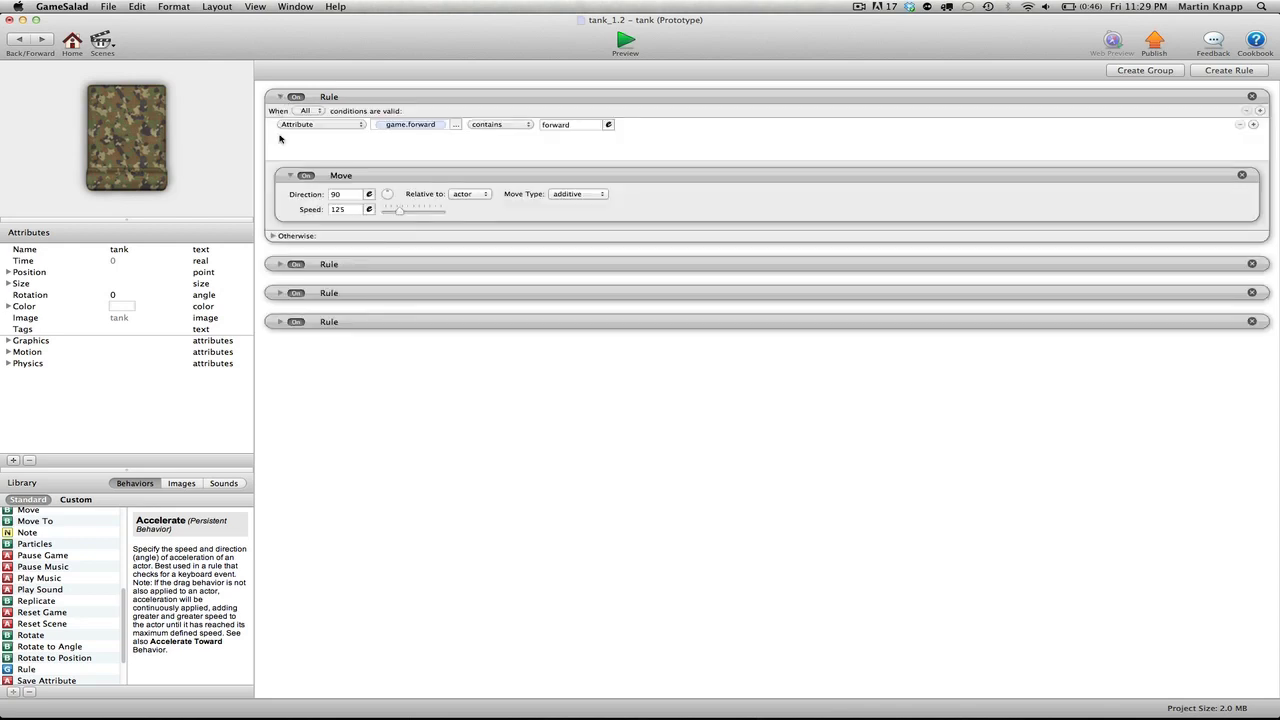
click(280, 264)
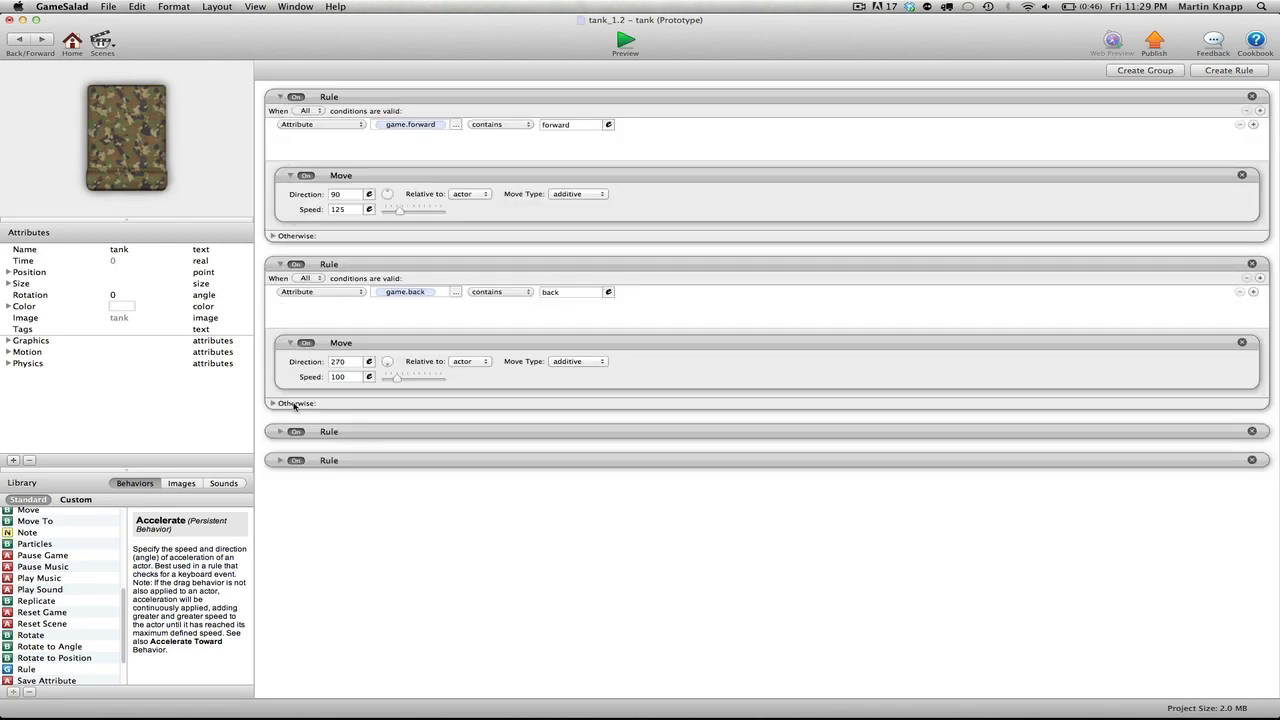
click(280, 431)
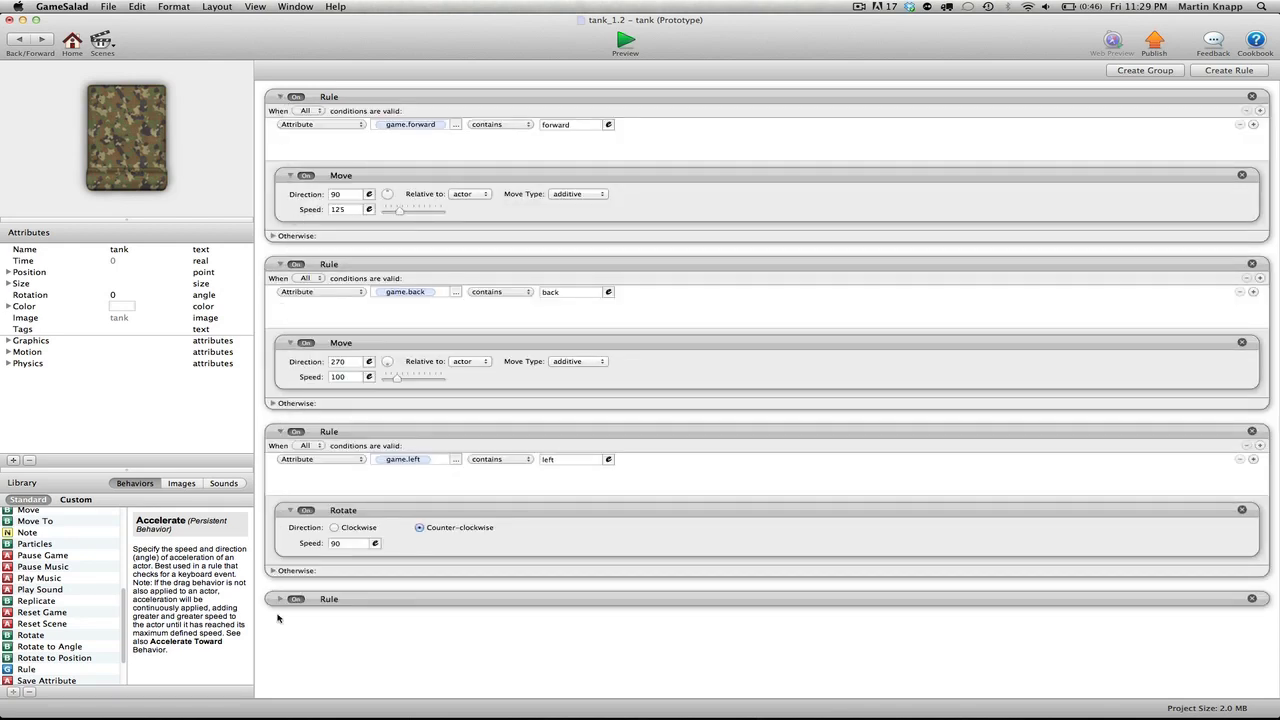
click(279, 599)
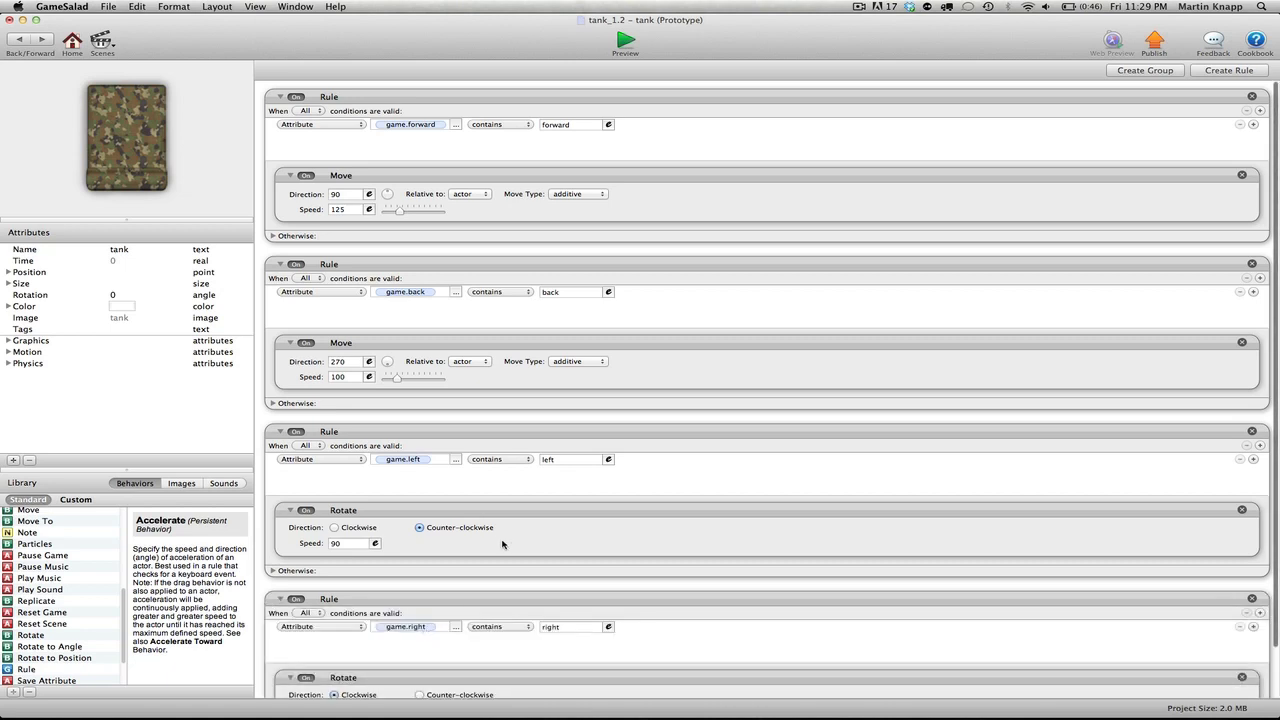
click(280, 97)
click(280, 125)
click(280, 154)
click(283, 190)
click(281, 183)
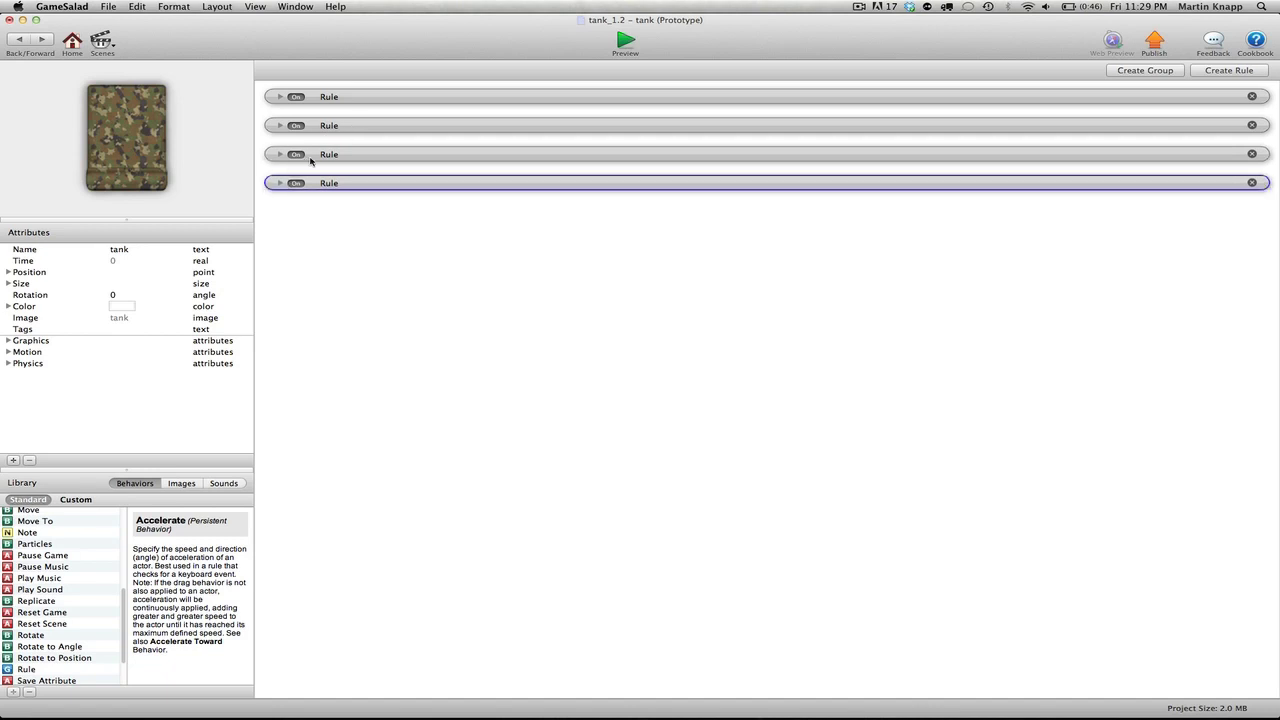
- Select all four tank rules and copy them from the Edit menu
click(384, 96)
click(386, 126)
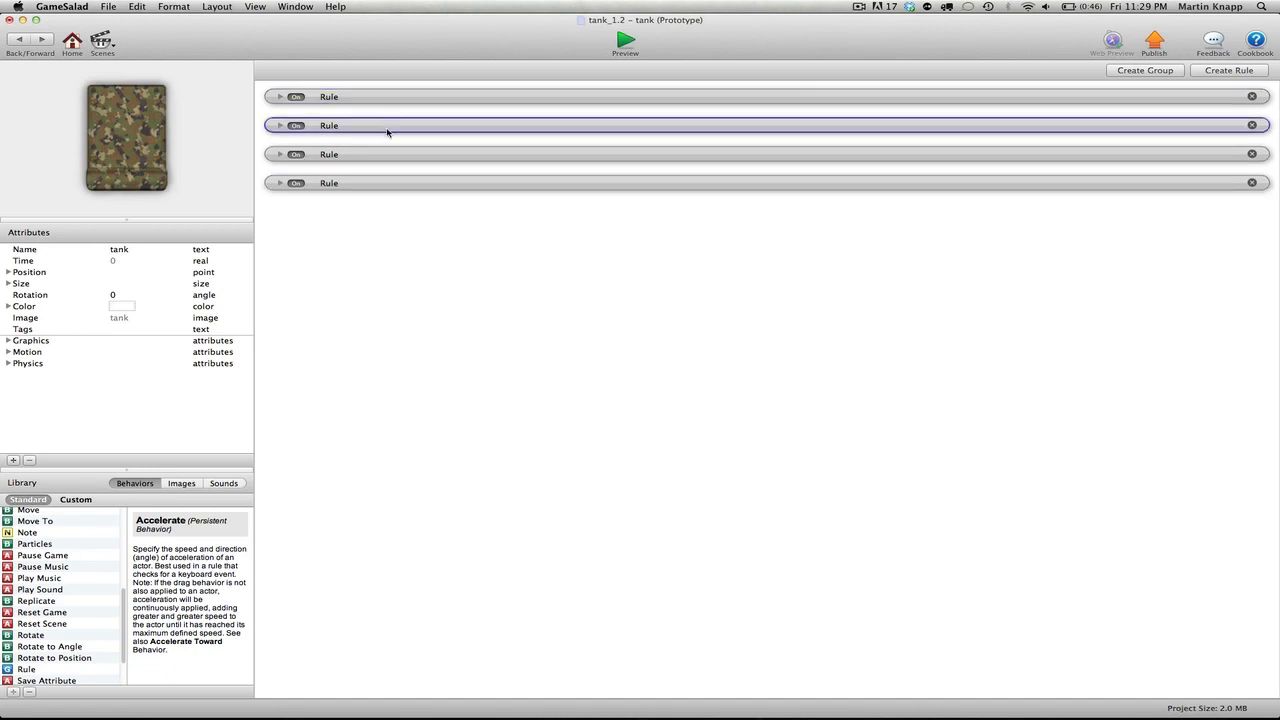
shift+click(407, 94)
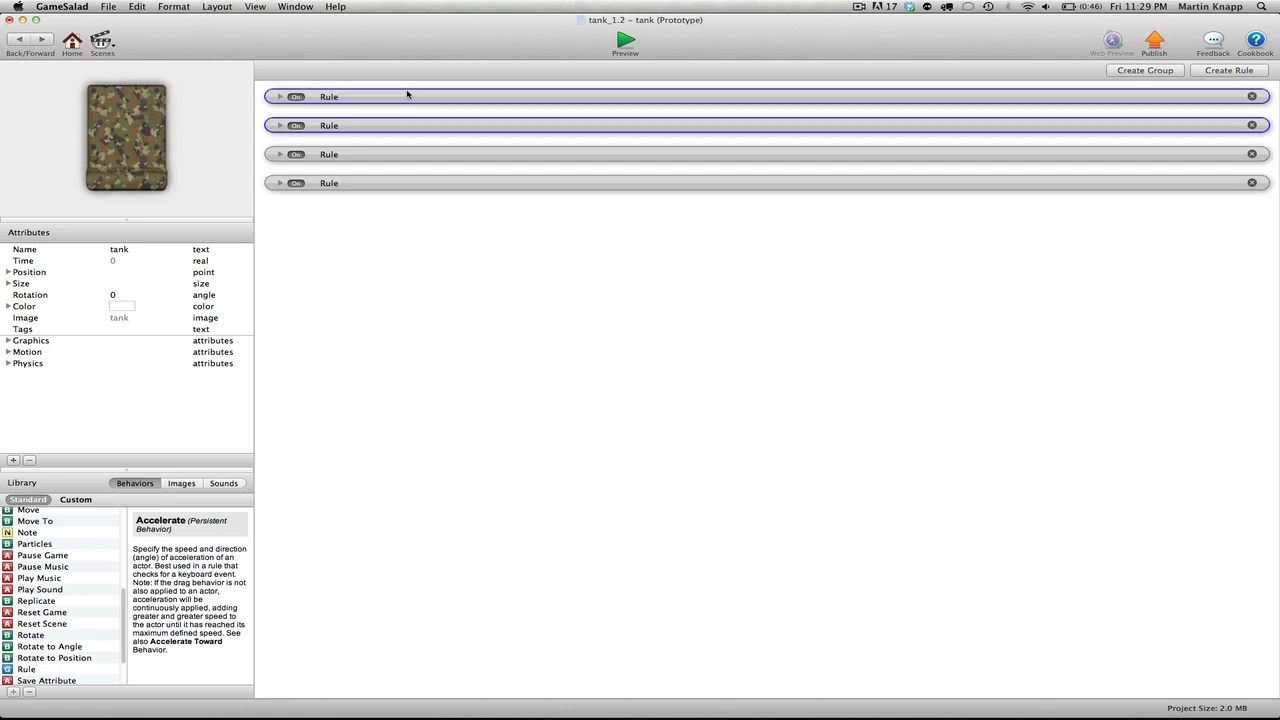
shift+click(420, 152)
shift+click(416, 180)
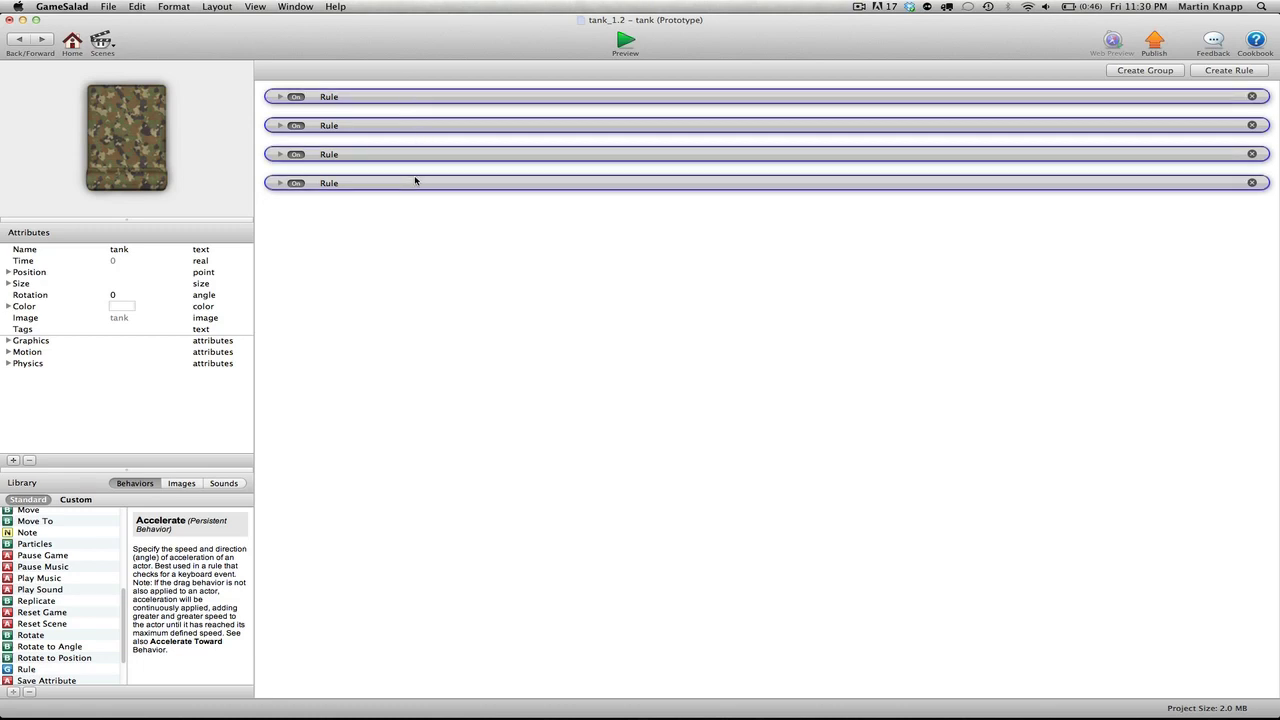
click(145, 6)
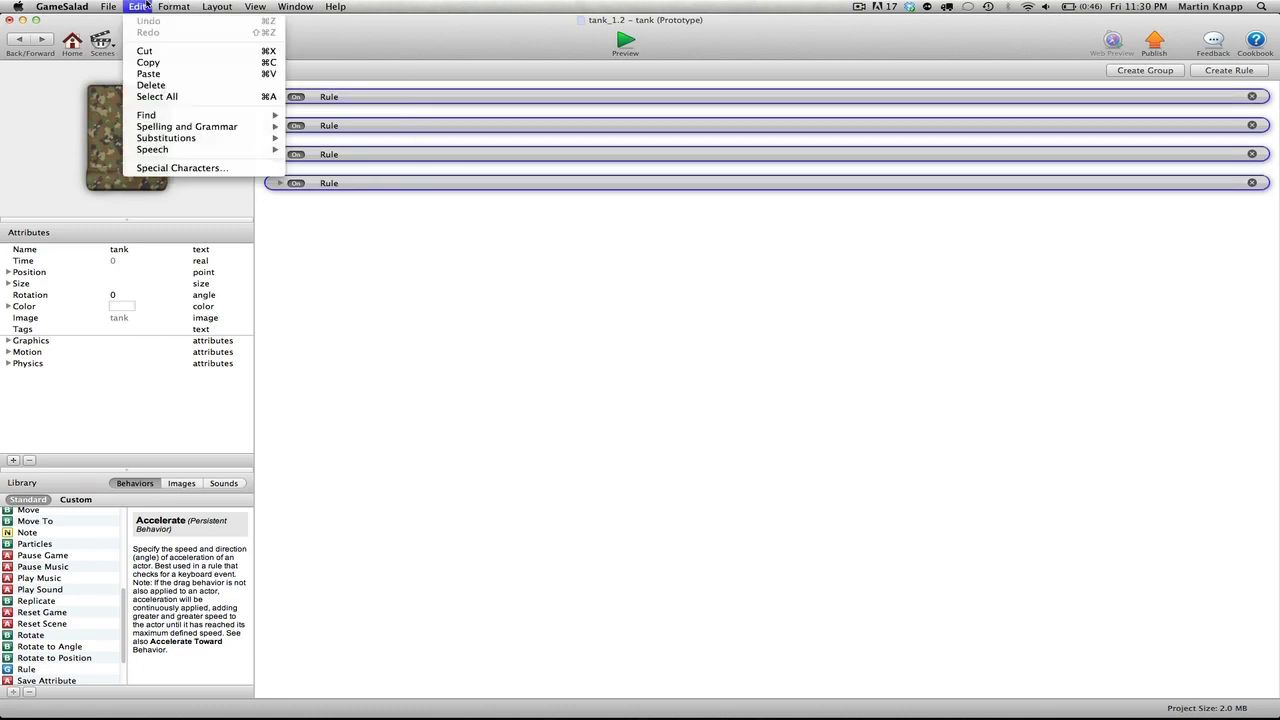
click(165, 63)
- Open the gun actor from the Initial Scene, paste the four rules, and start a preview
click(20, 40)
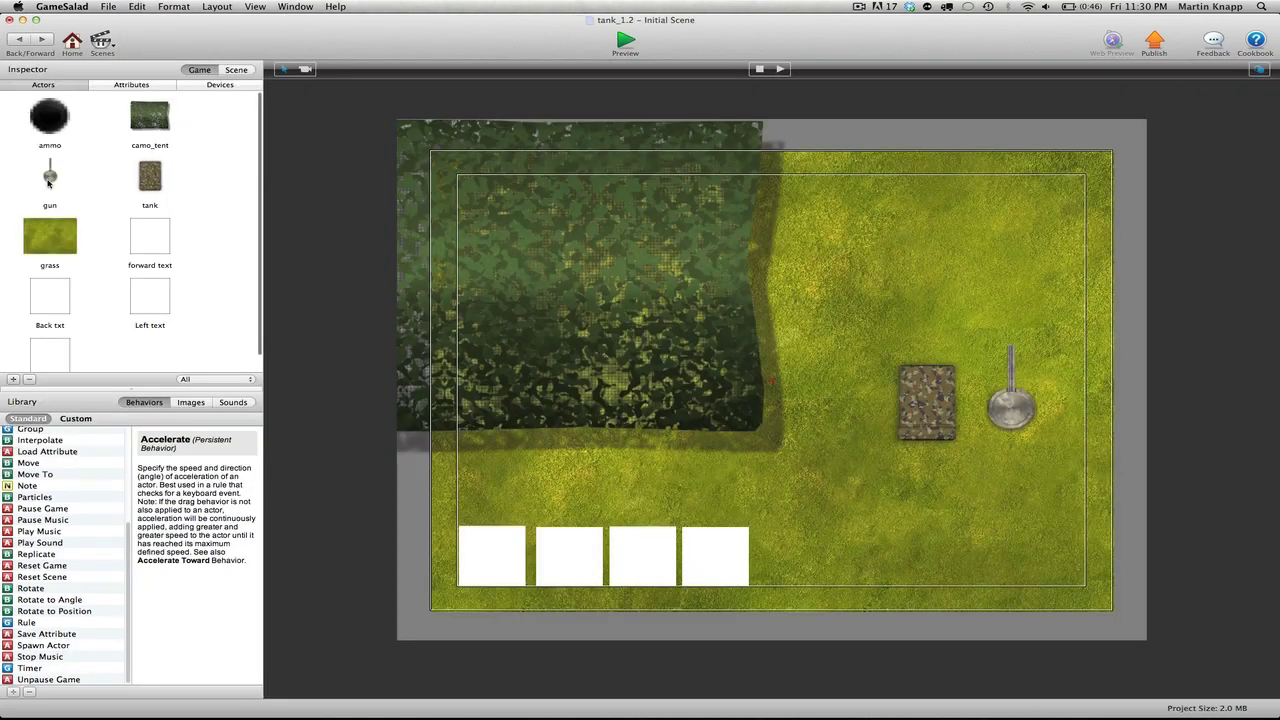
double_click(49, 176)
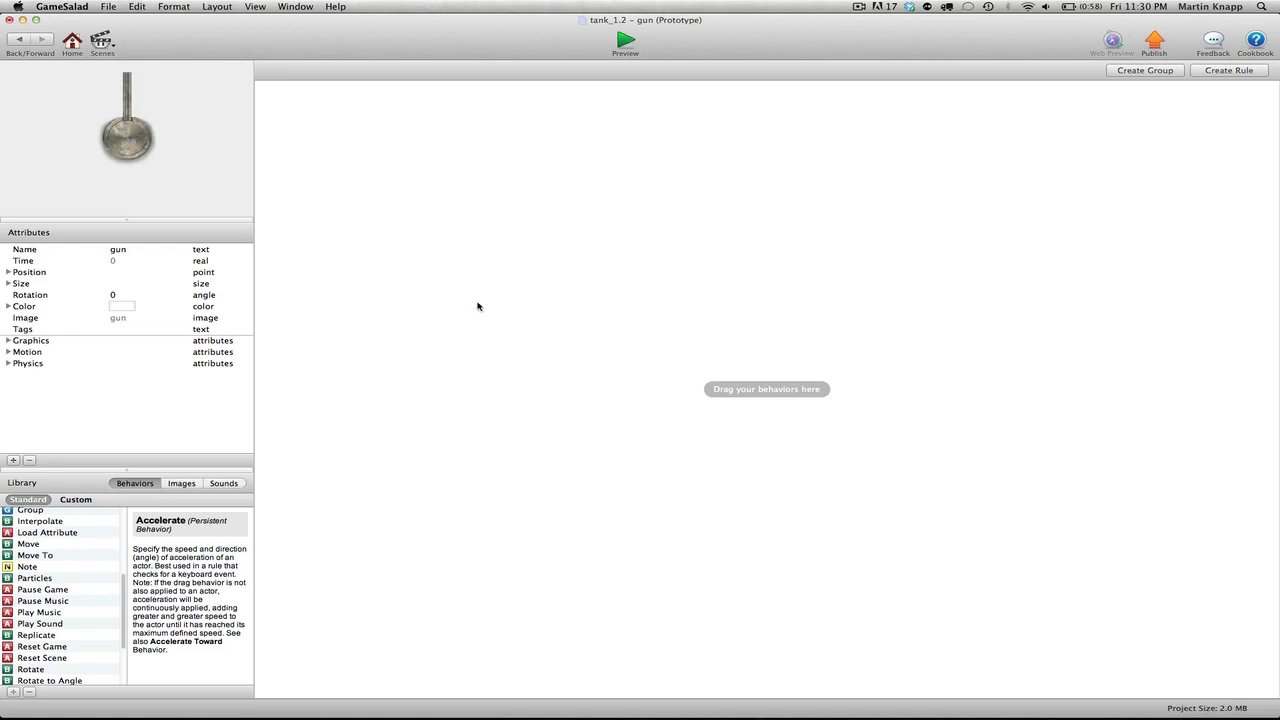
key(super+v)
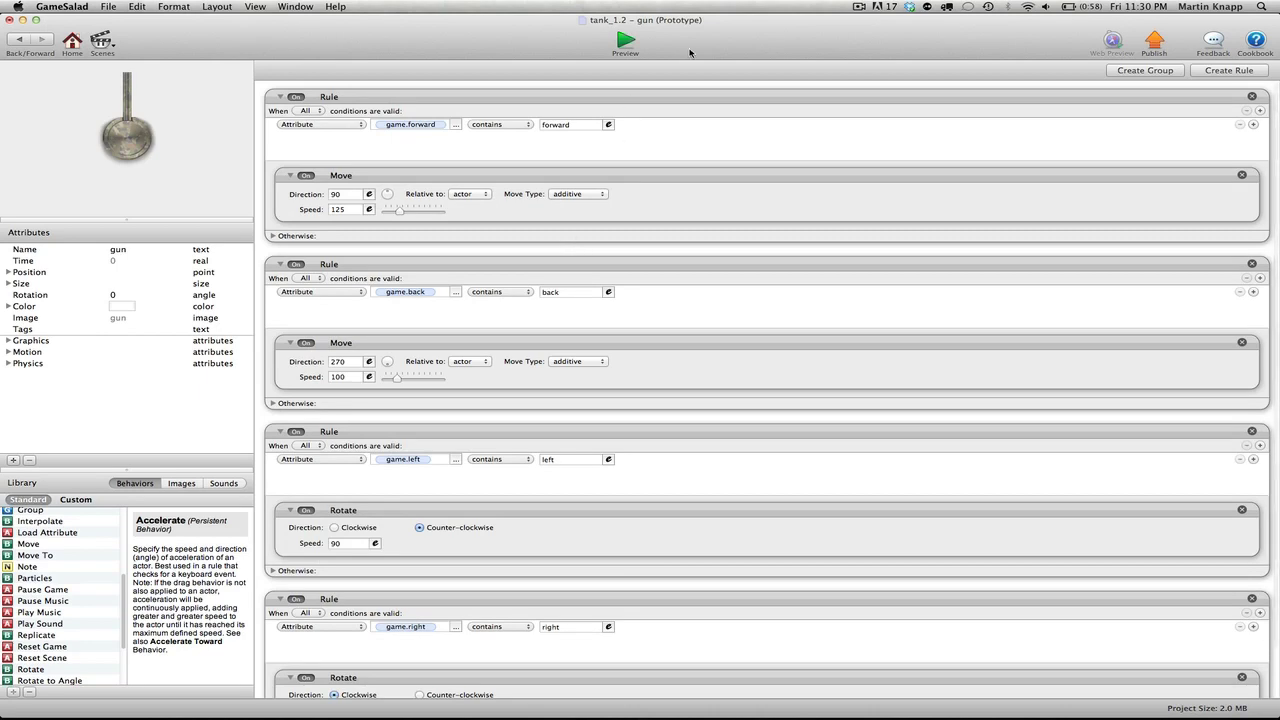
click(624, 42)
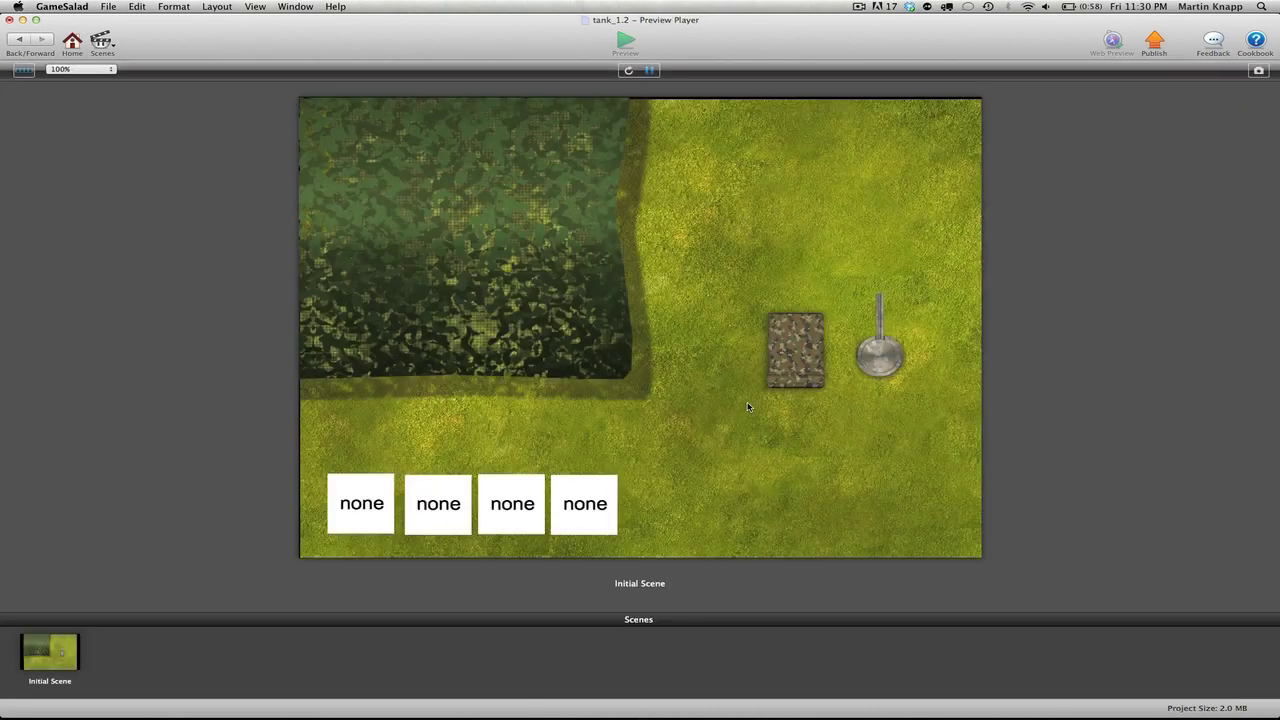
- Drive the tank forward and back in the preview, turning it left and right
key(Up)
key(Down)
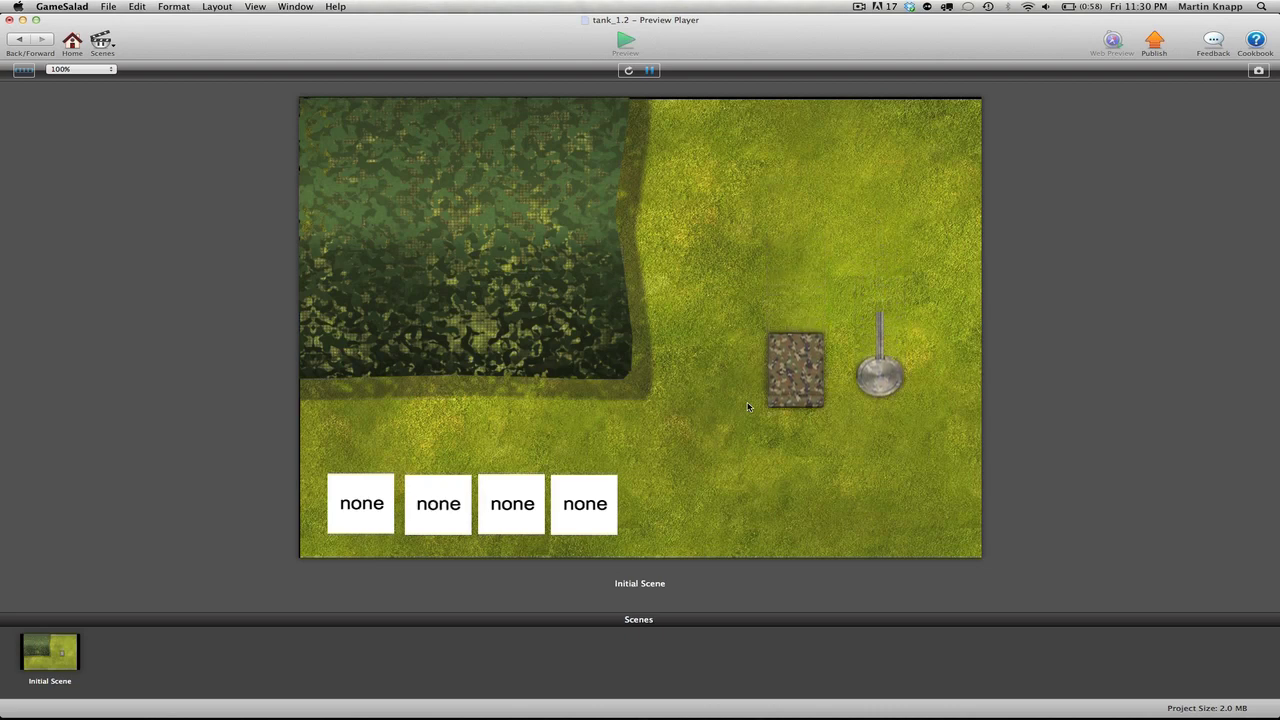
key(Up)
key(Left)
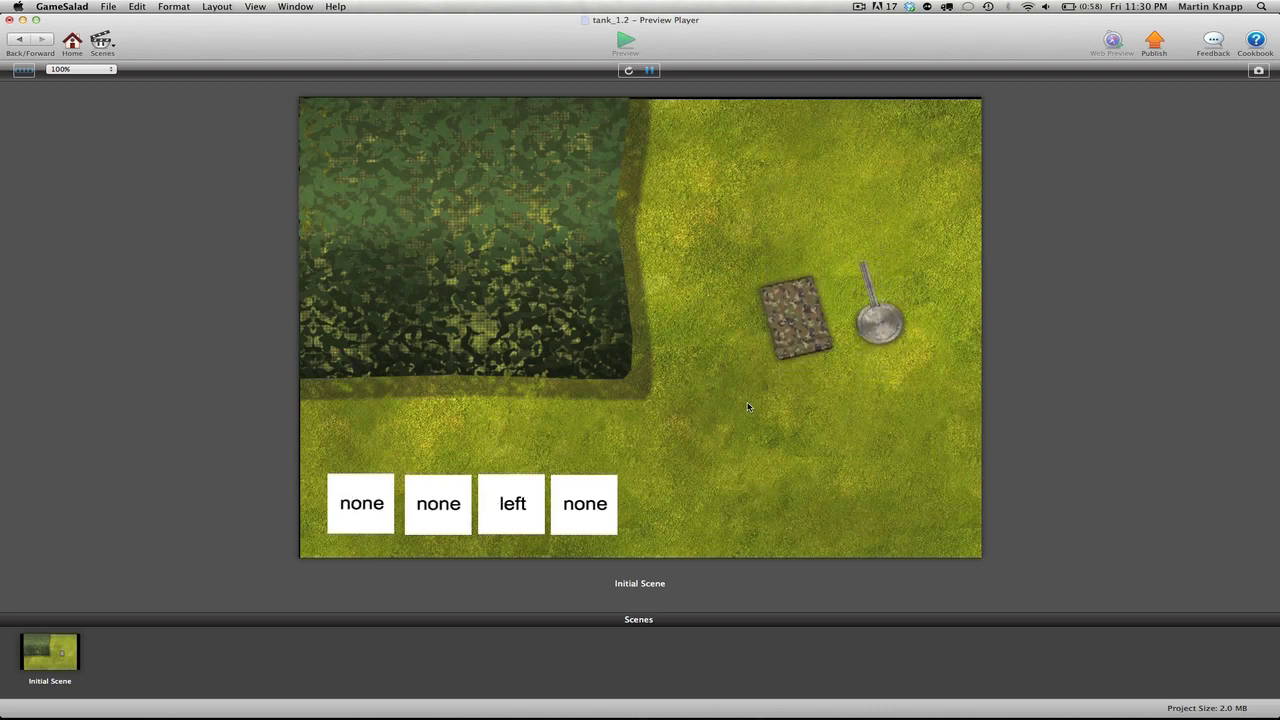
key(Up)
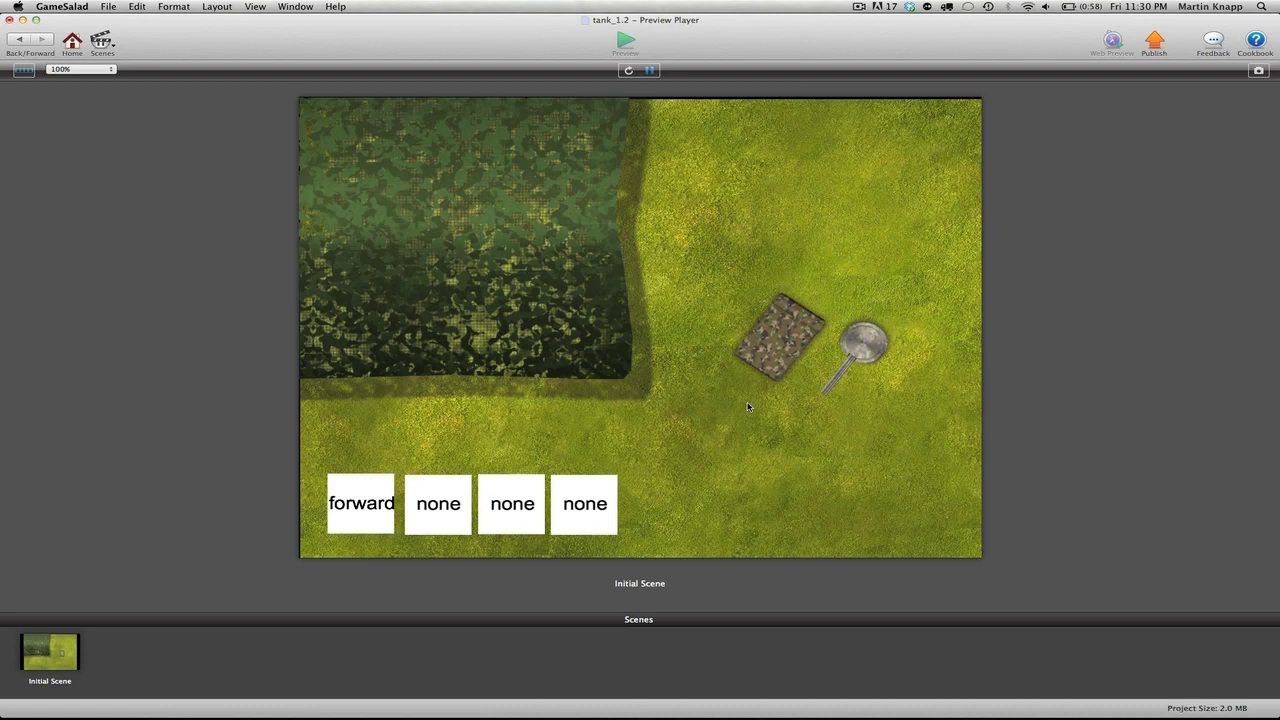
key(Left)
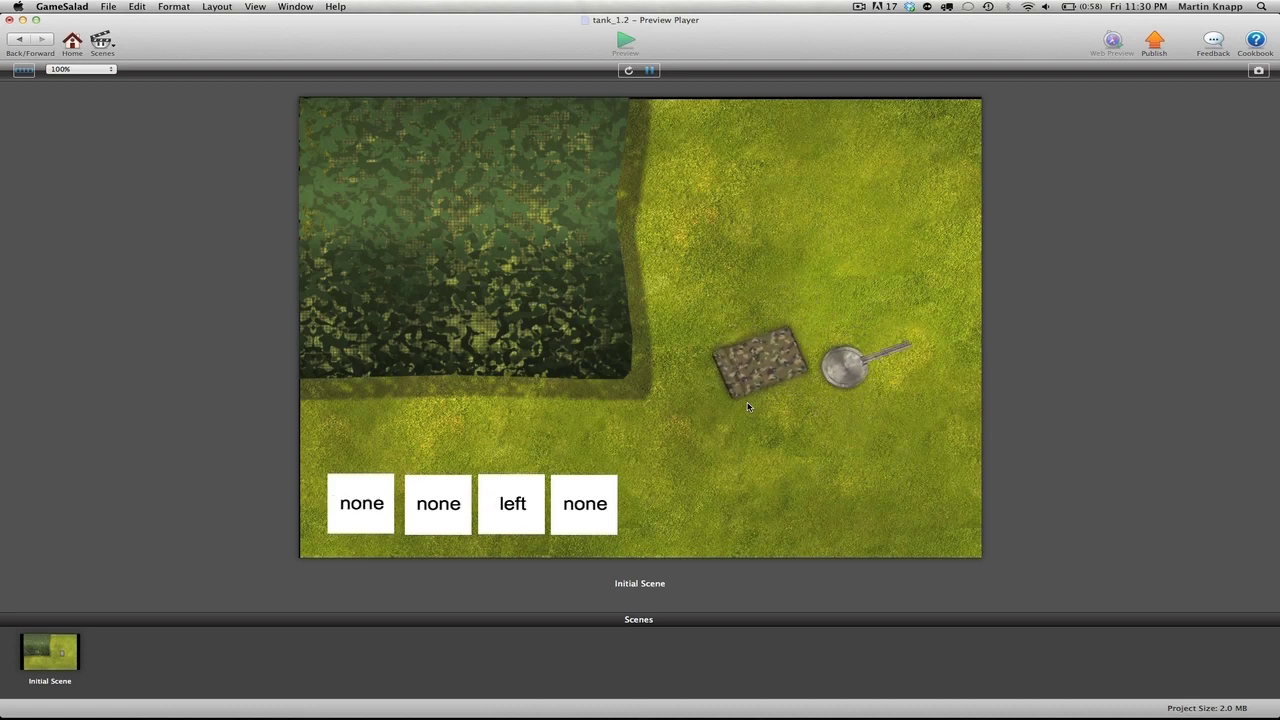
key(Right)
key(Up)
key(Left)
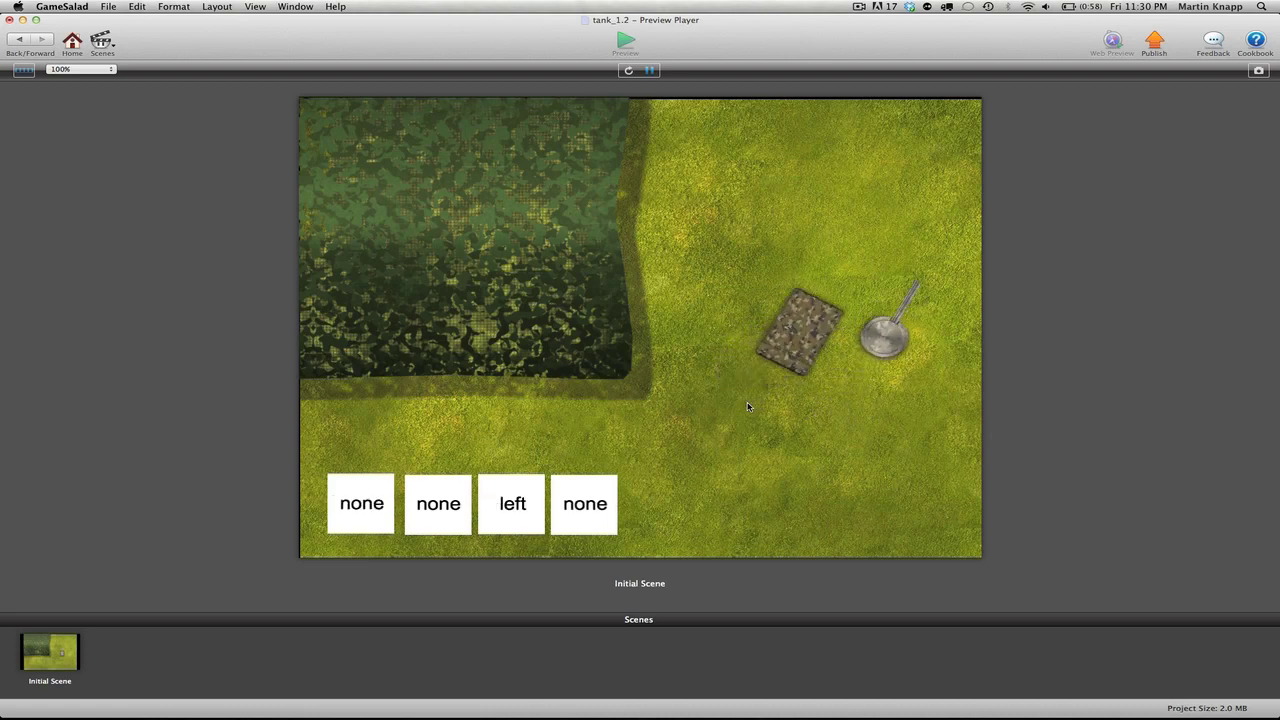
- Drive forward turning right, reverse while turning, then leave the preview for the gun's rules
key(Up)
key(Right)
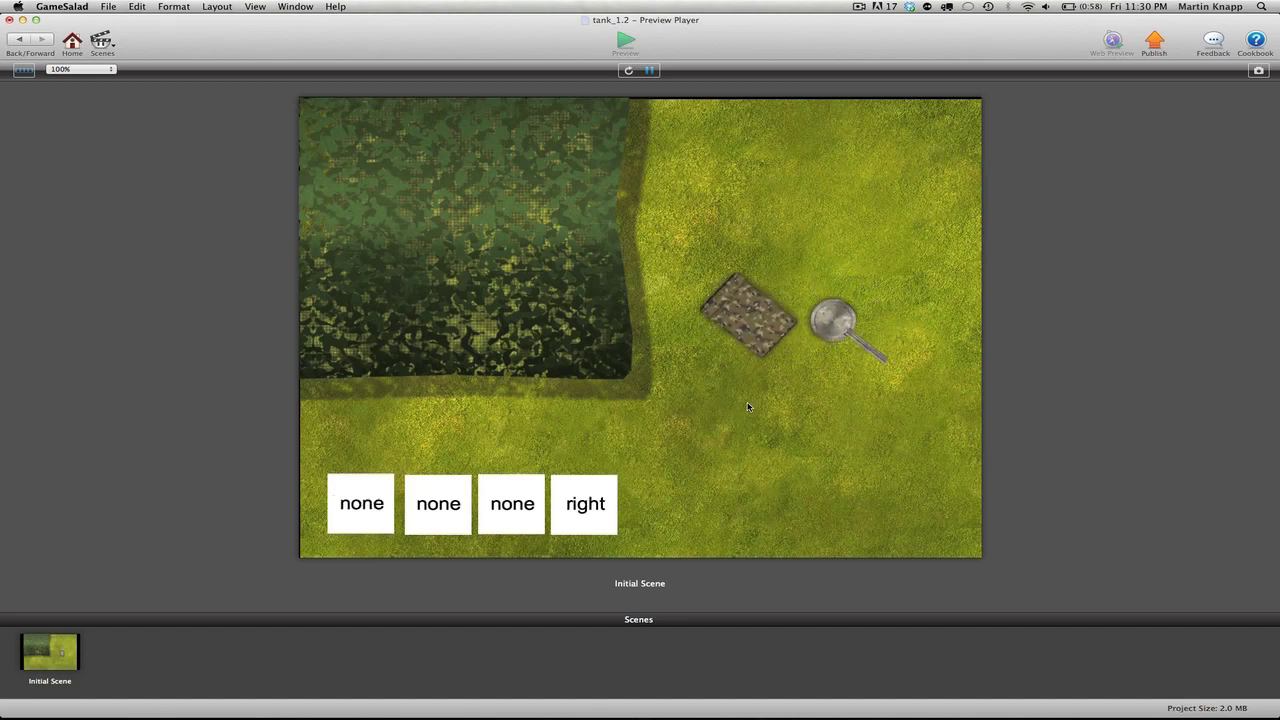
key(Down)
key(Left)
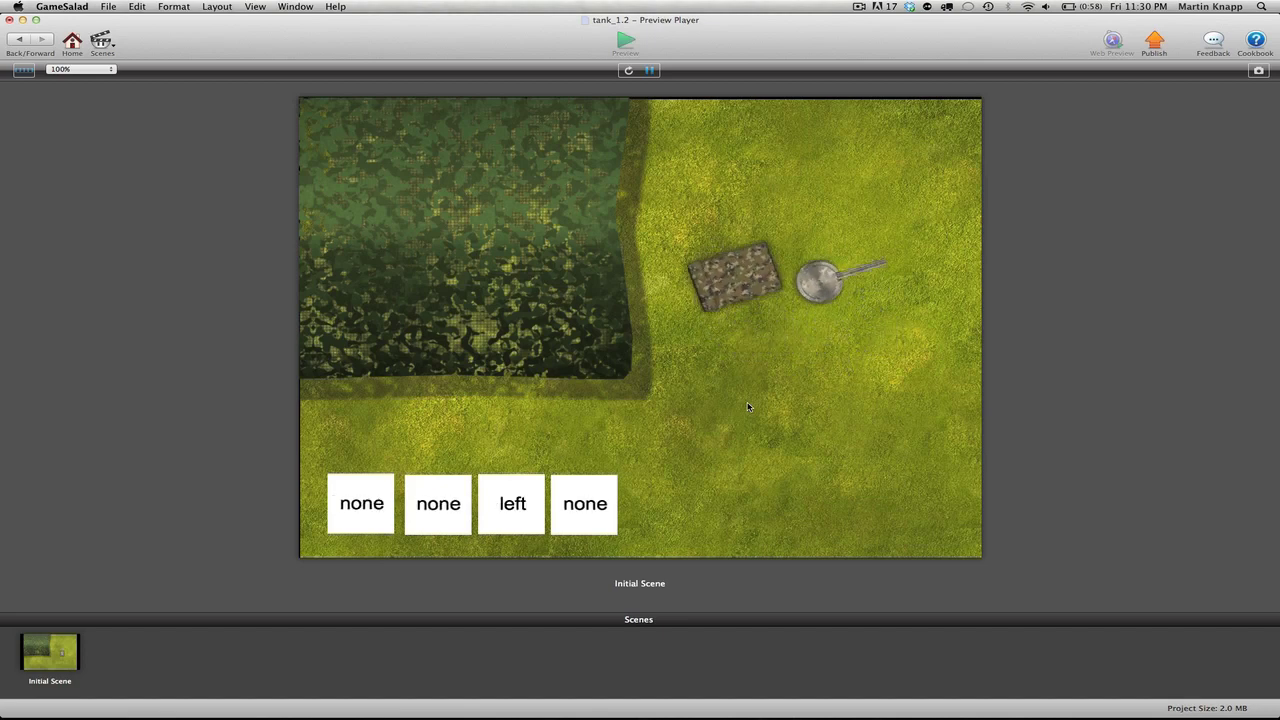
key(Down)
key(Left)
key(Right)
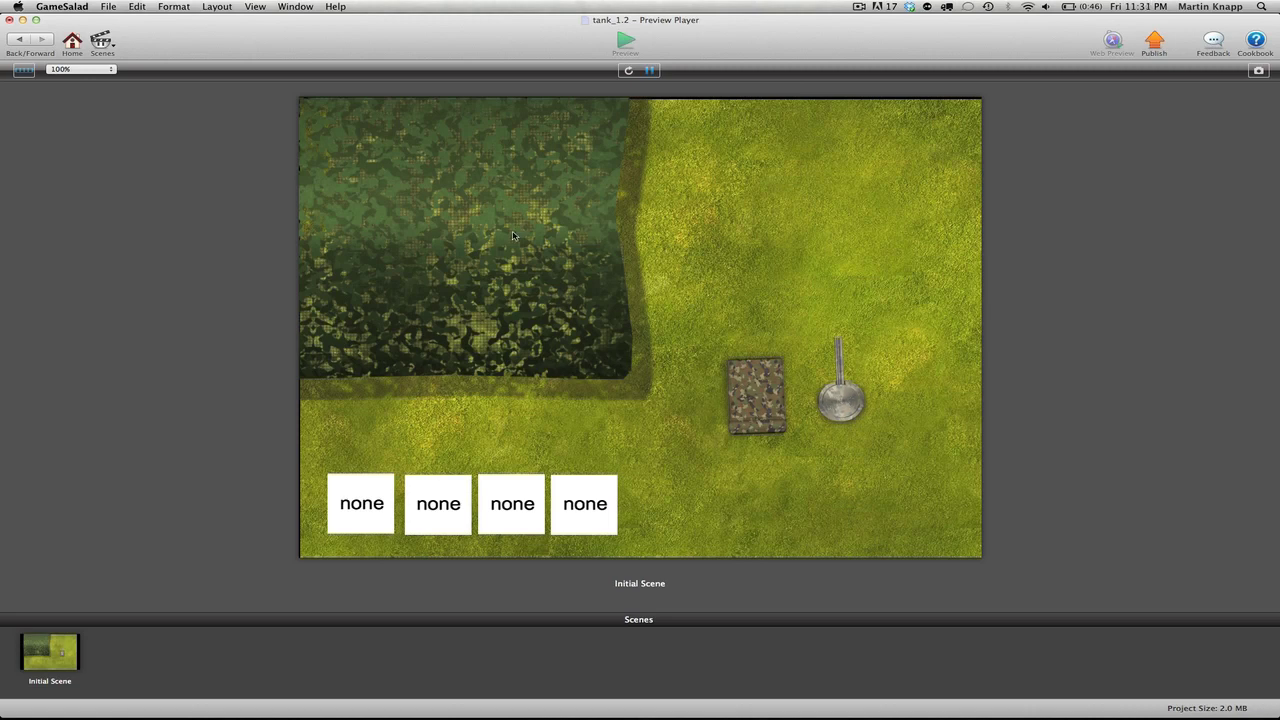
click(18, 38)
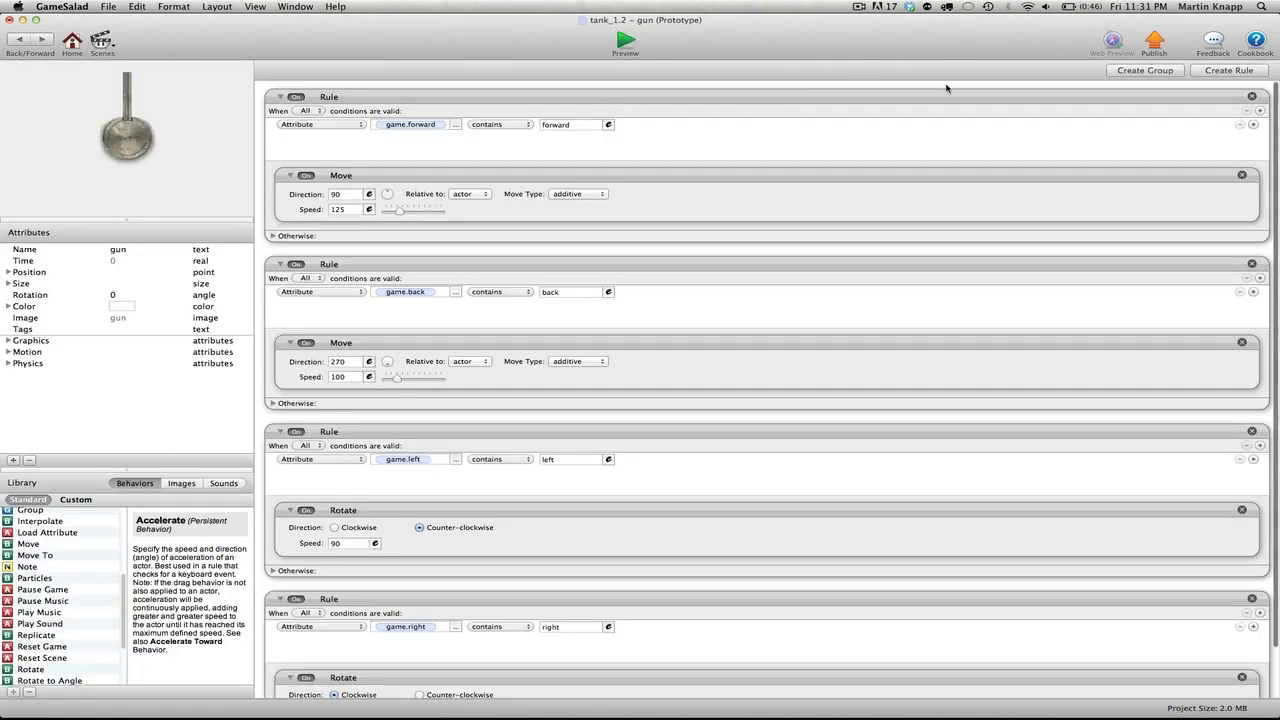
- Delete the gun's game.forward and game.back Move rules and start a new preview
click(1252, 96)
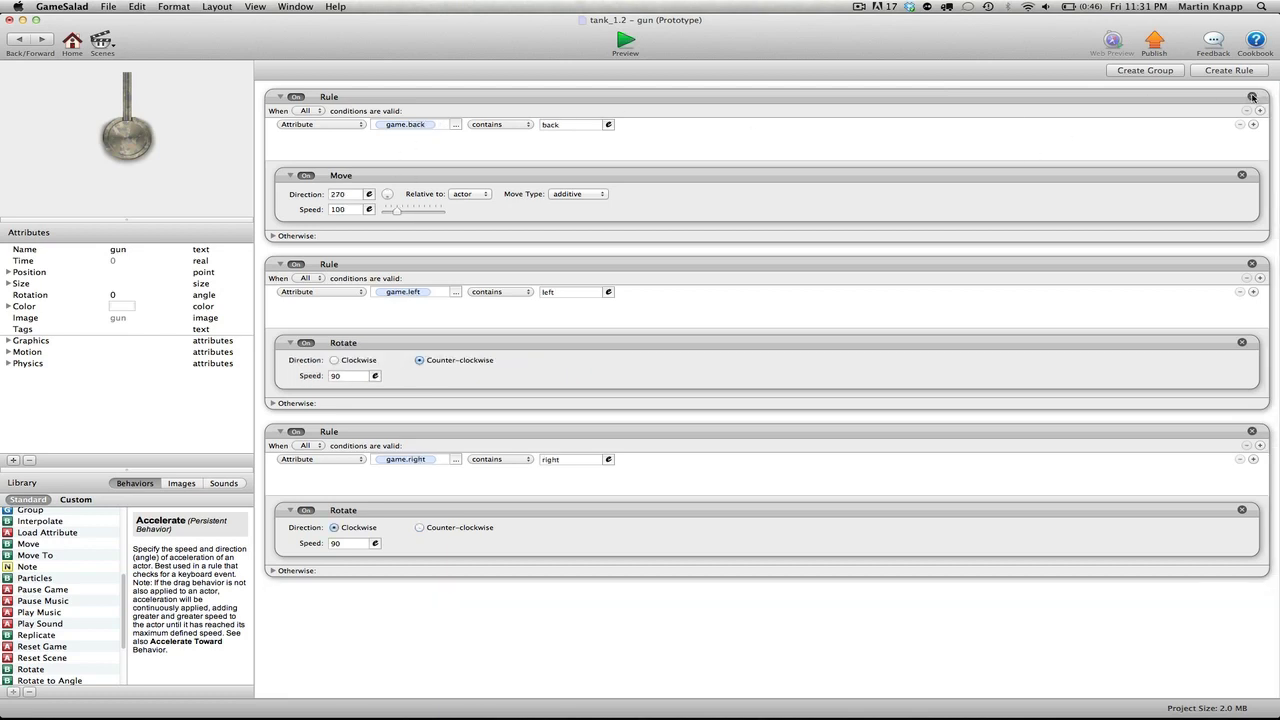
click(1252, 96)
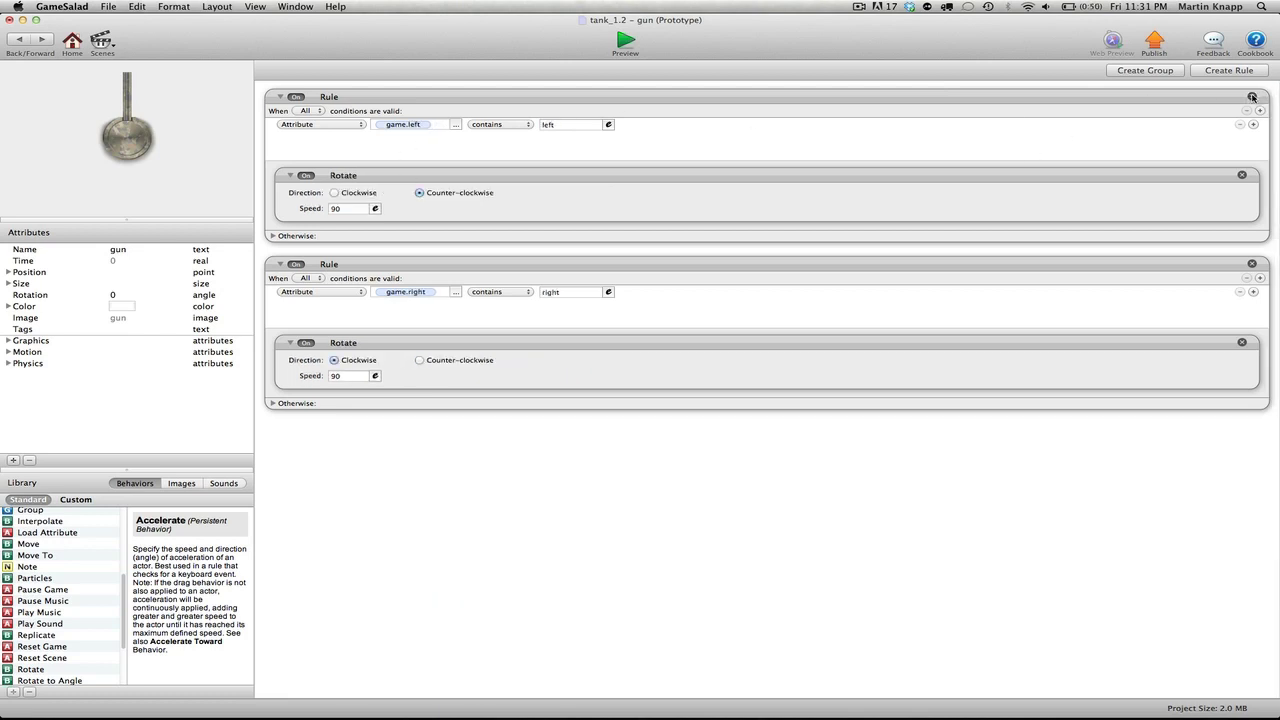
click(624, 41)
- Drive, reverse and rotate the tank with the arrow keys while watching the gun only rotate
key(Up)
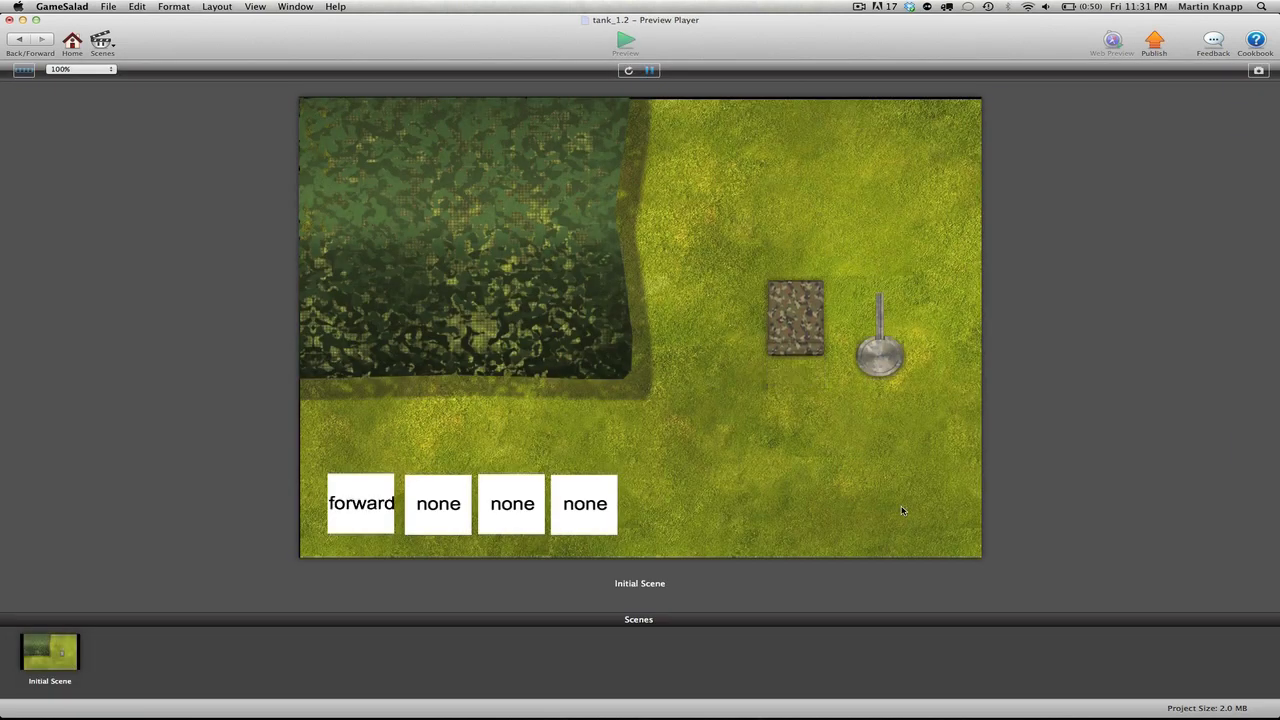
key(Down)
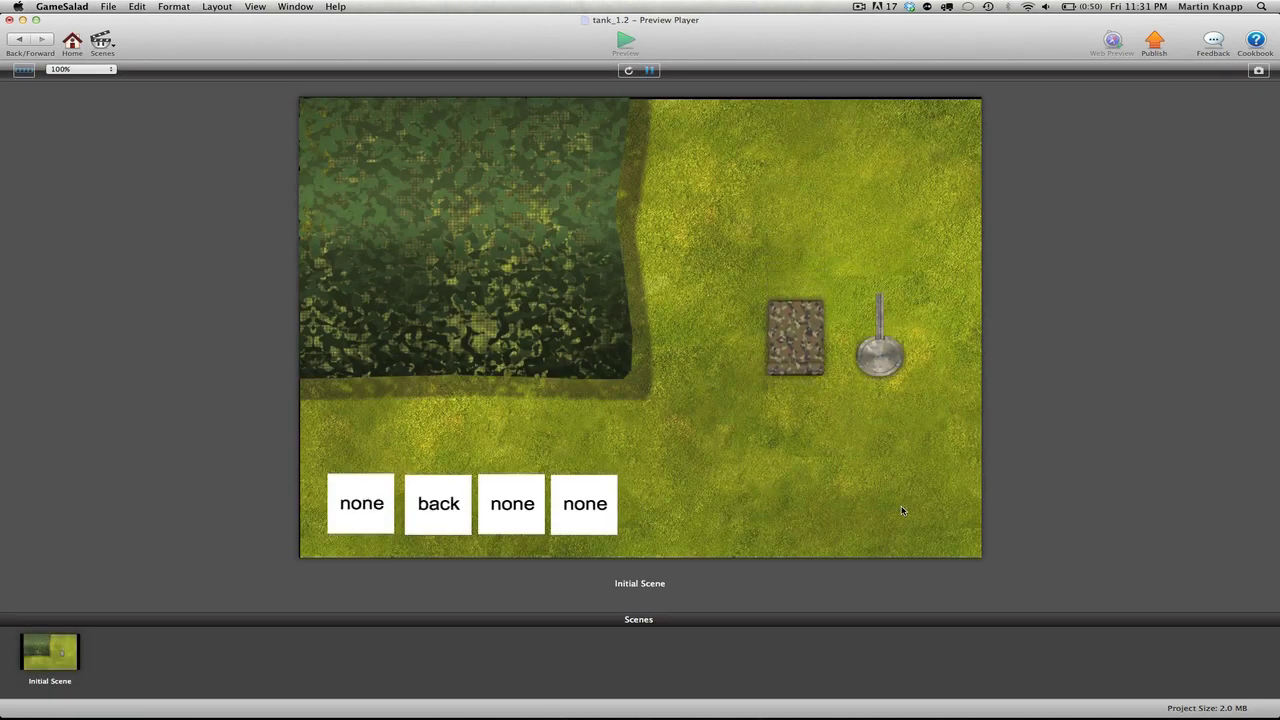
key(Up)
key(Left)
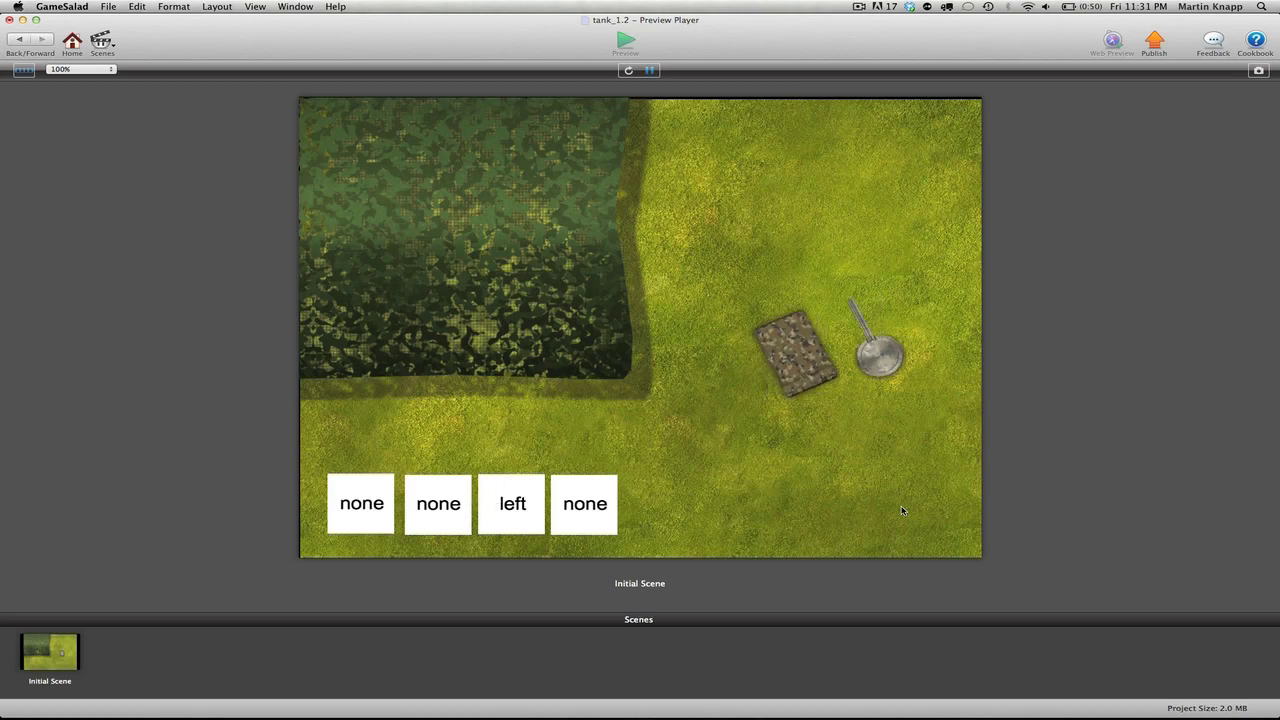
key(Right)
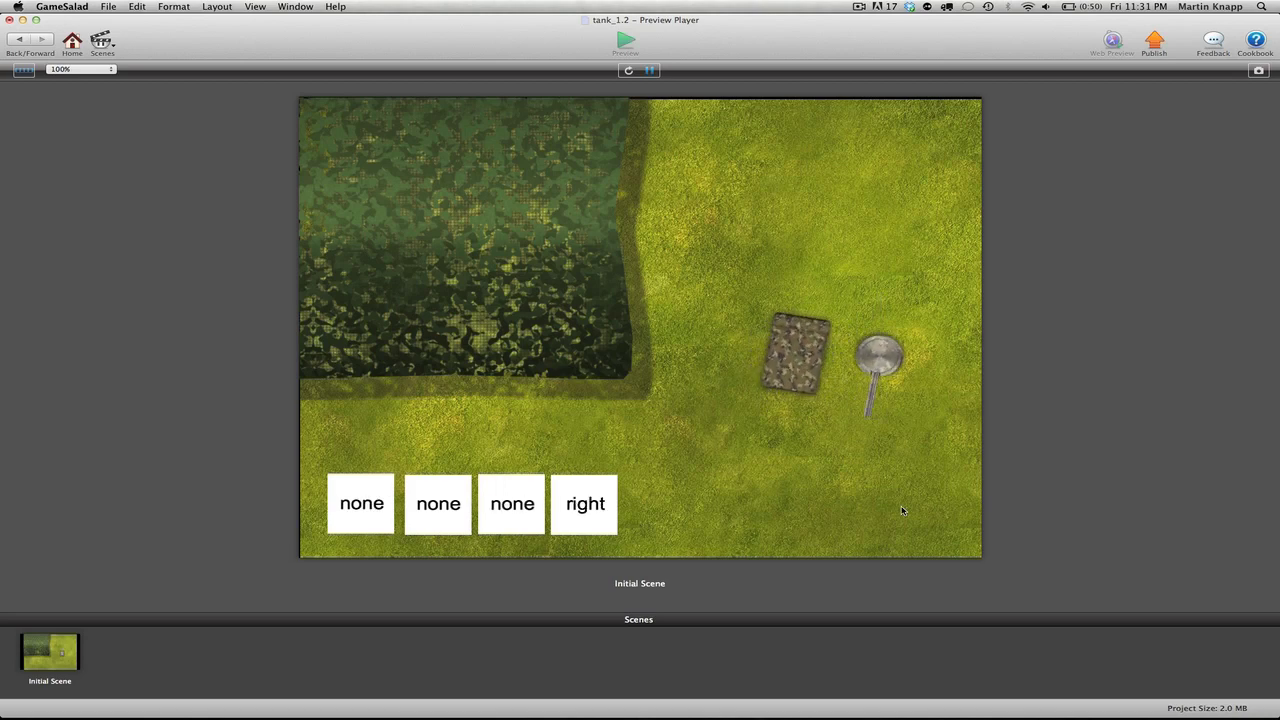
key(Down)
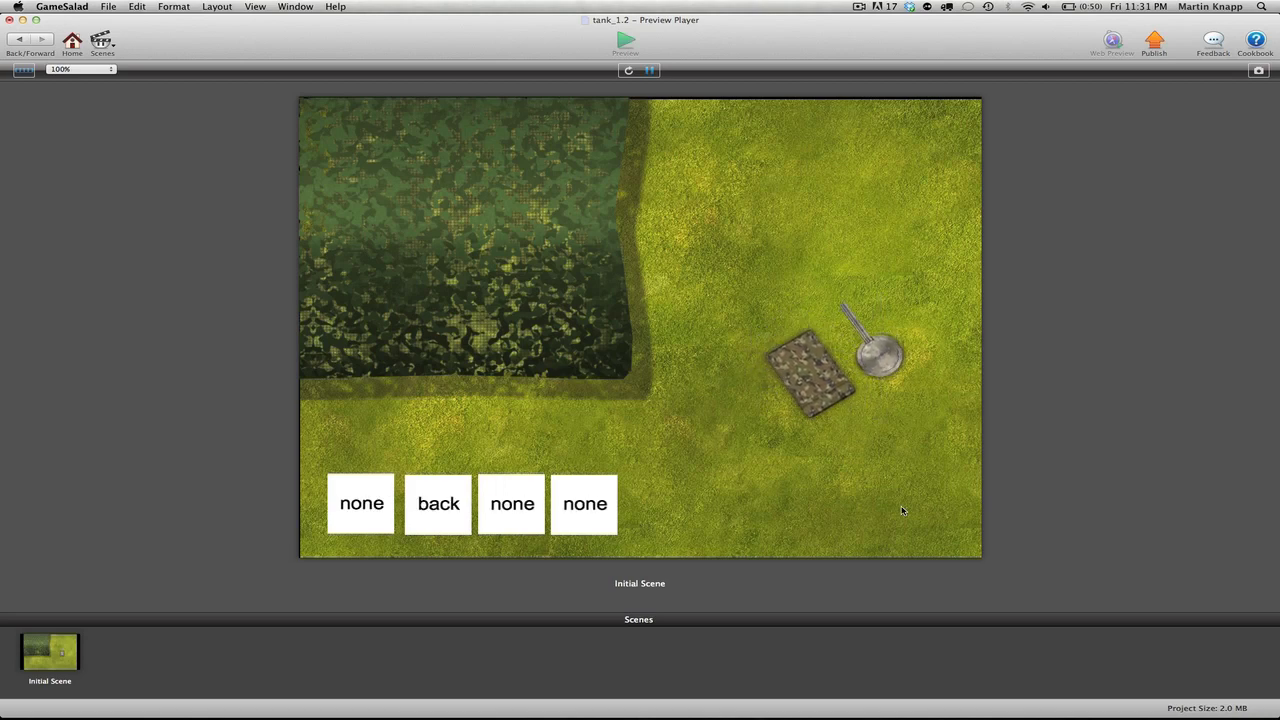
key(Up)
key(Right)
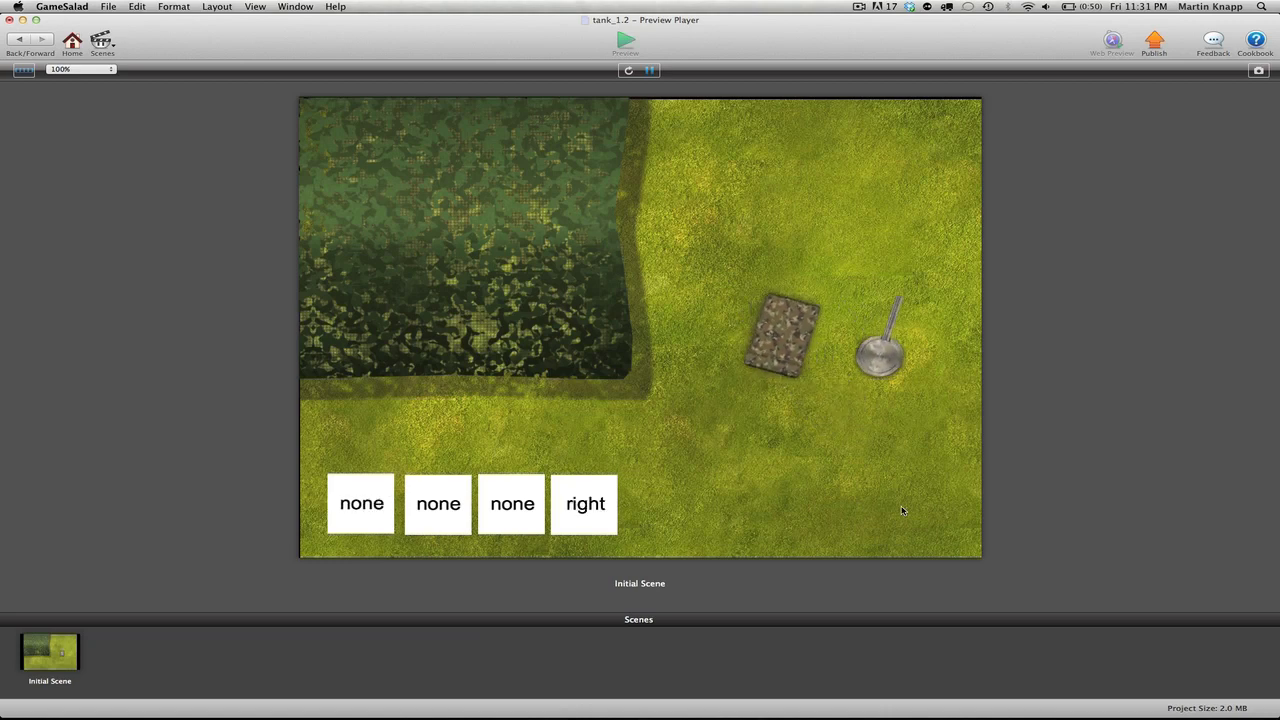
key(Down)
key(Left)
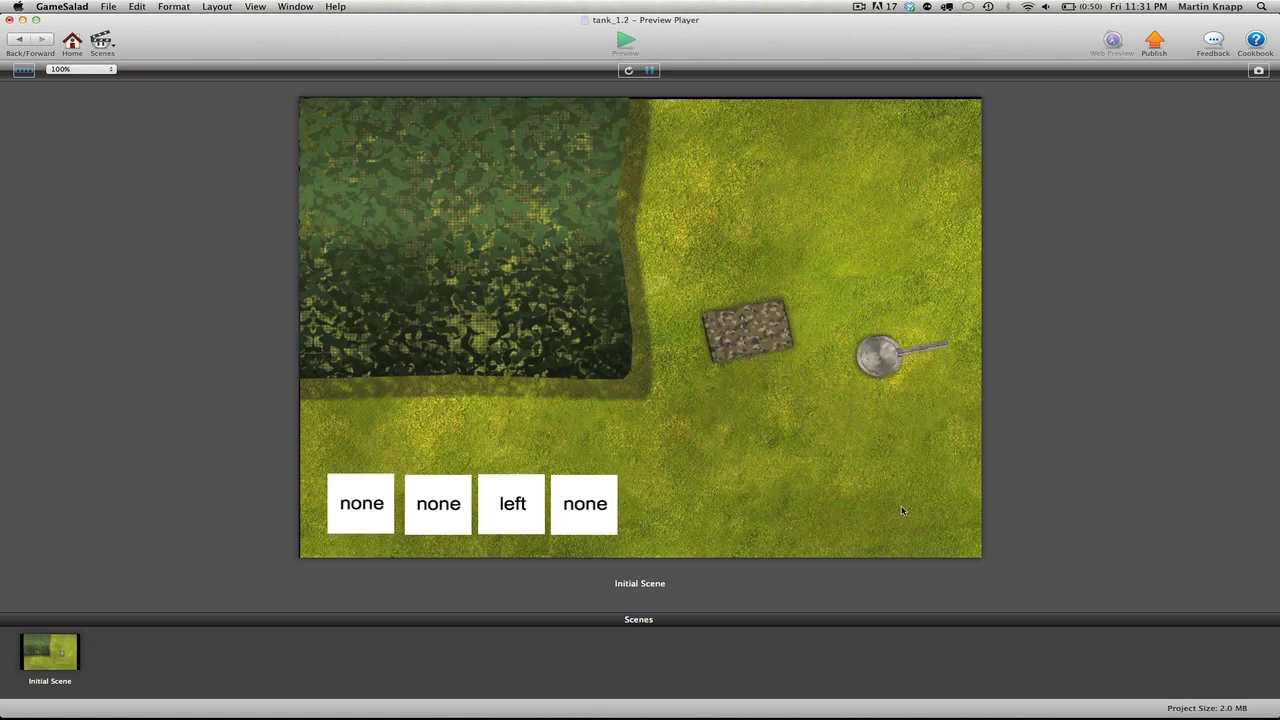
key(Down)
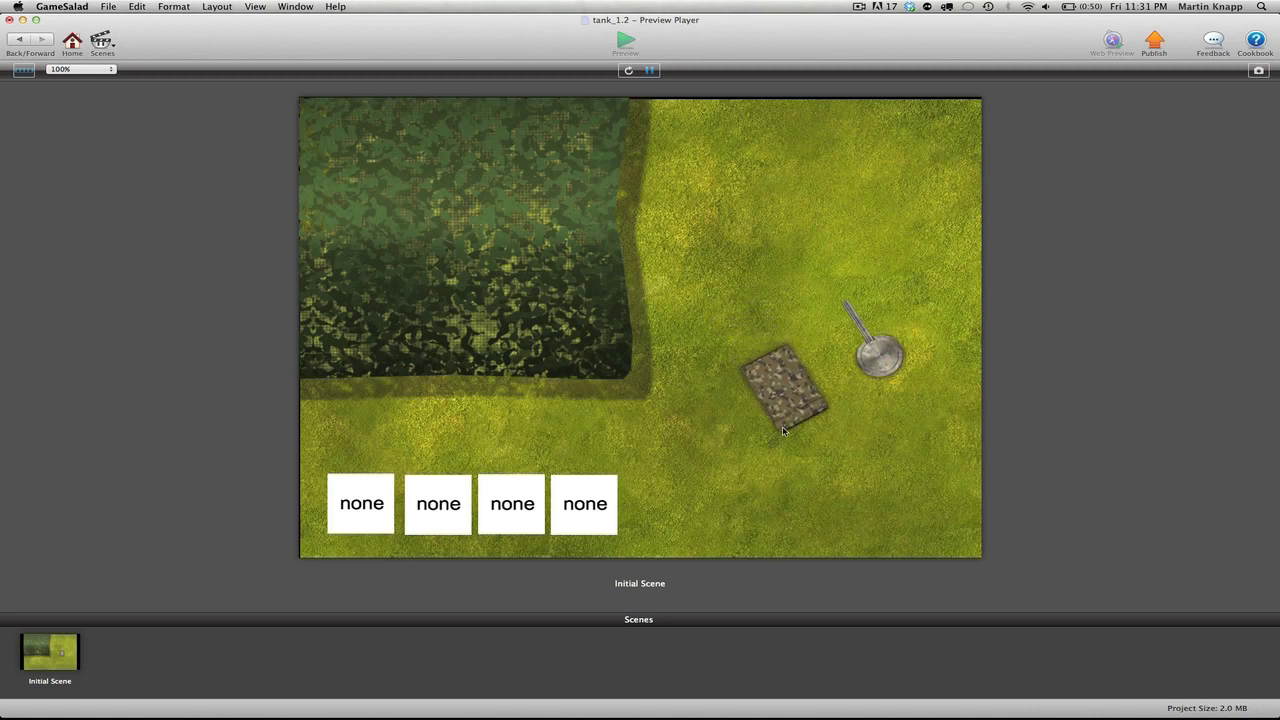
- Exit the preview, save the project as tank_1.3, and return to the Initial Scene
click(22, 41)
key(super+s)
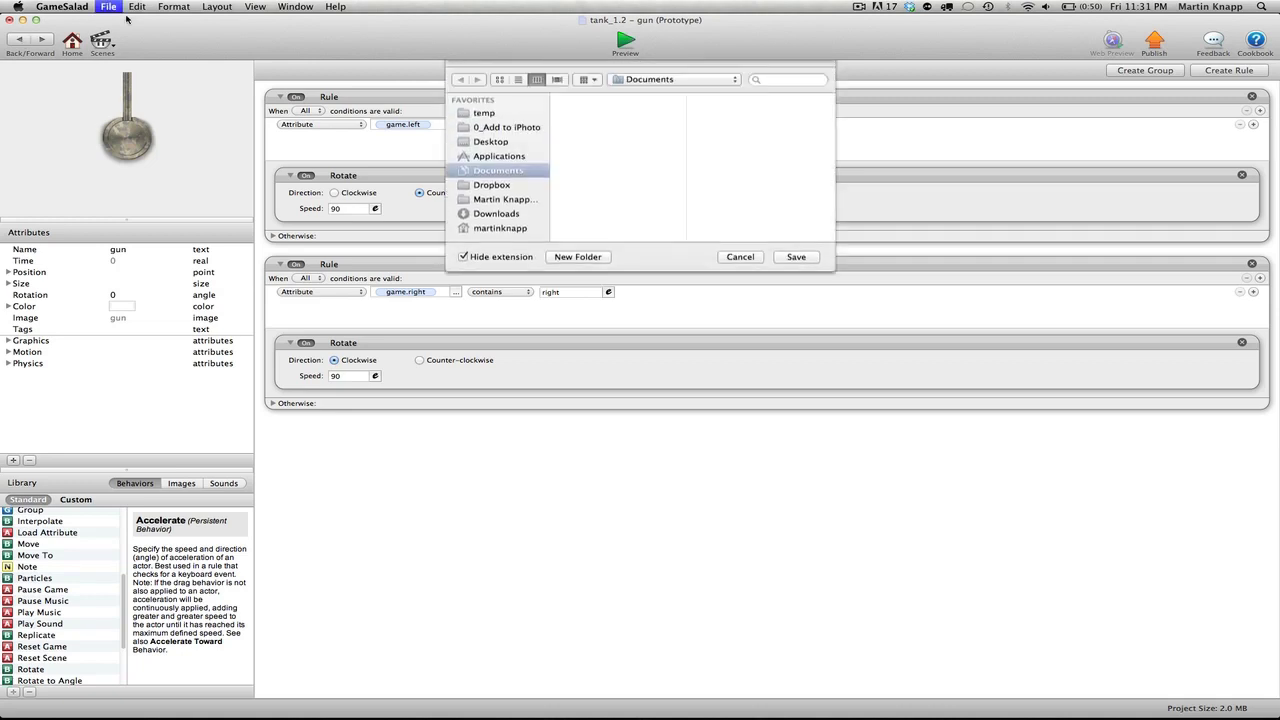
click(610, 81)
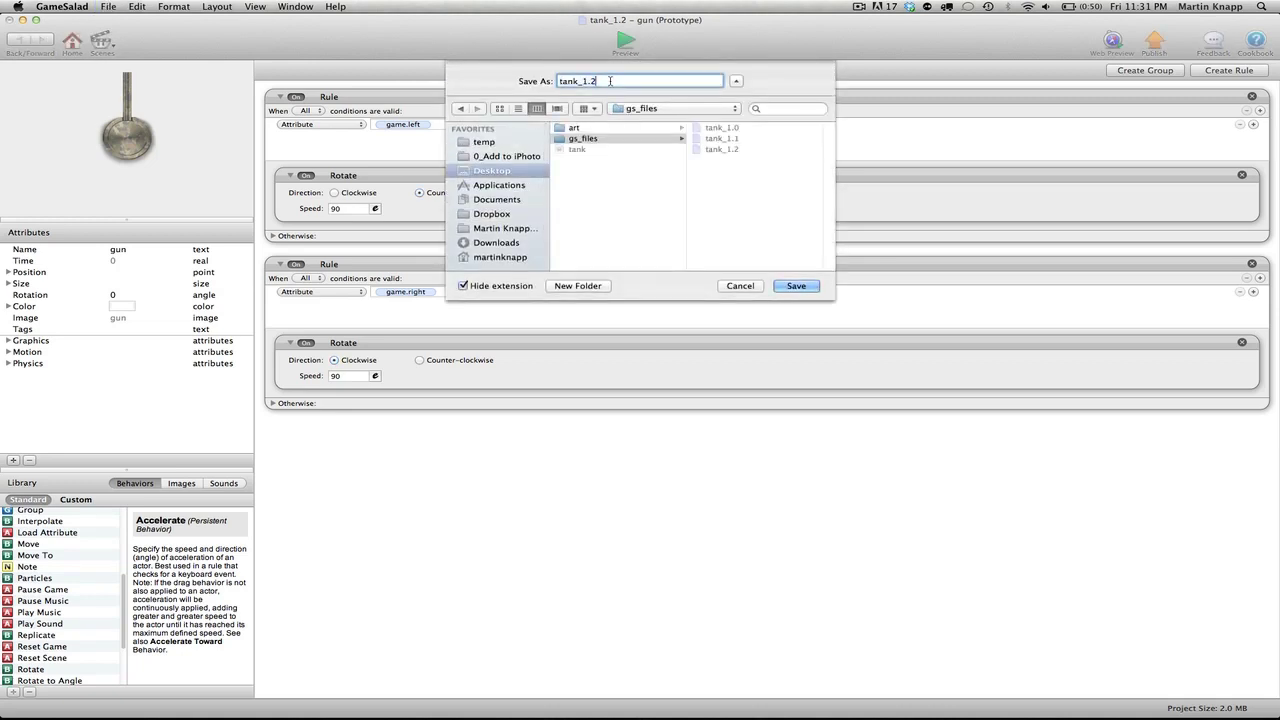
key(BackSpace)
text(3)
click(796, 286)
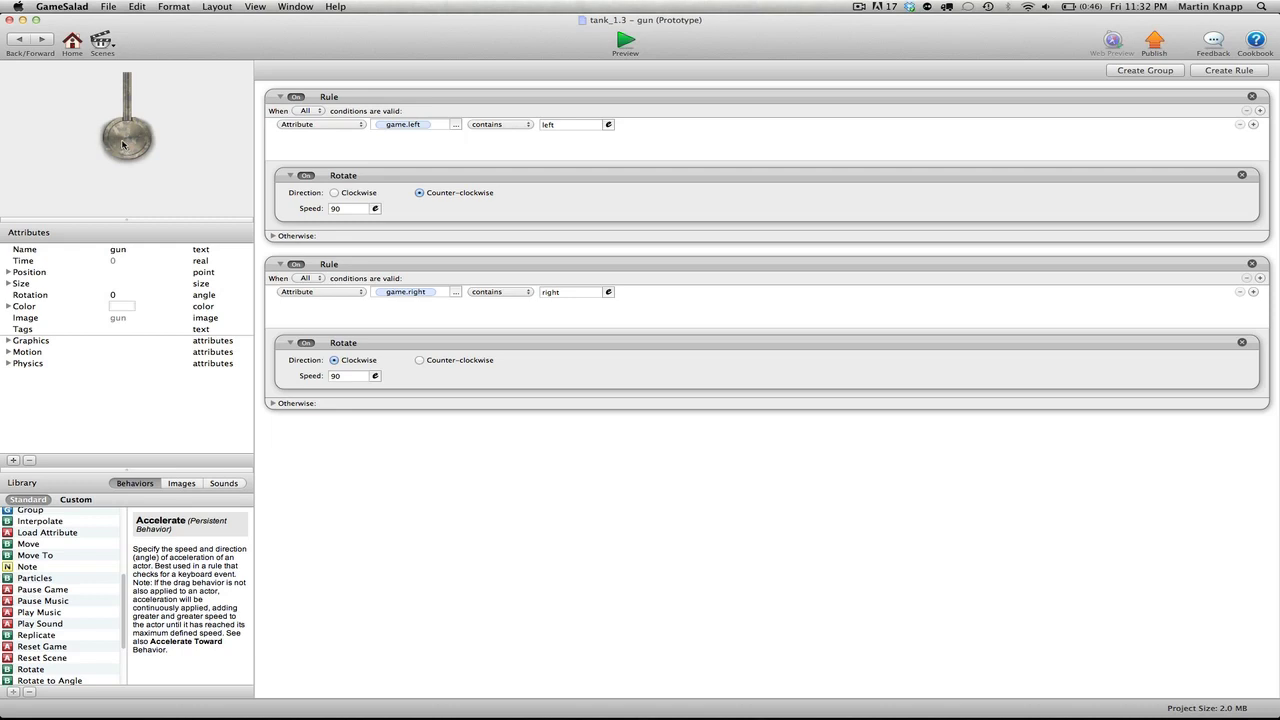
click(17, 38)
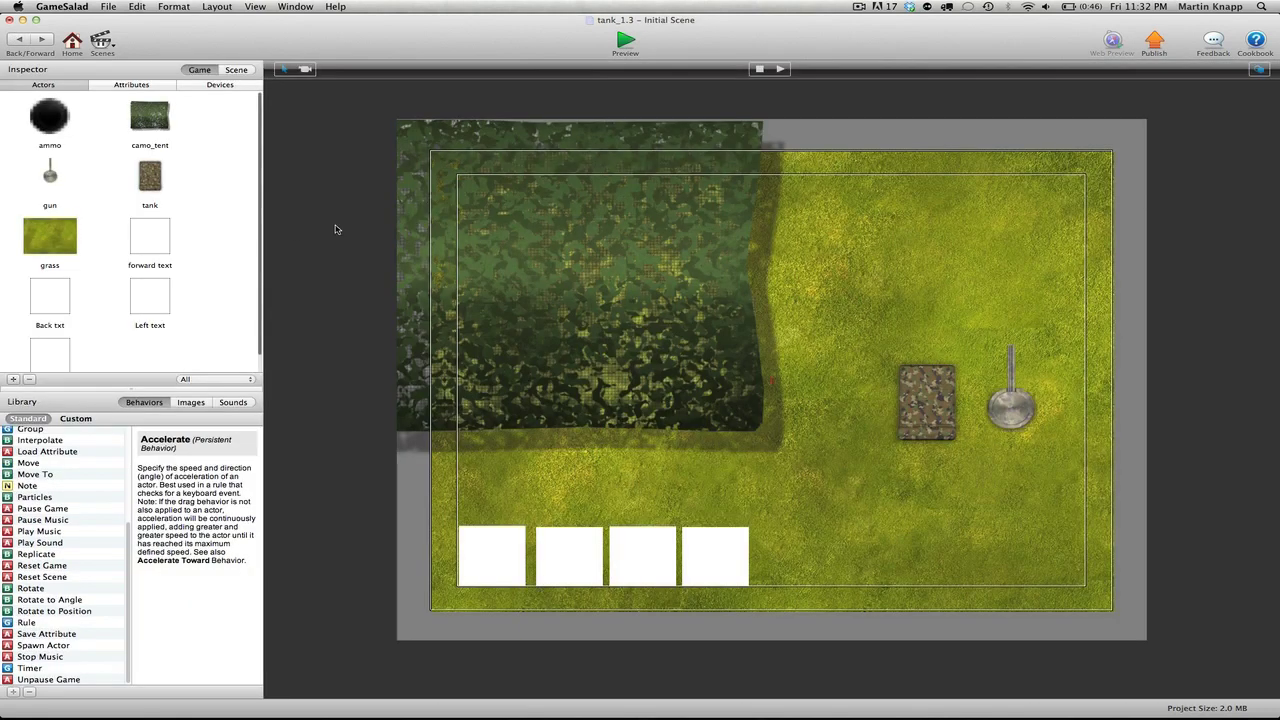
- Create an integer game attribute named TANK_X
double_click(160, 178)
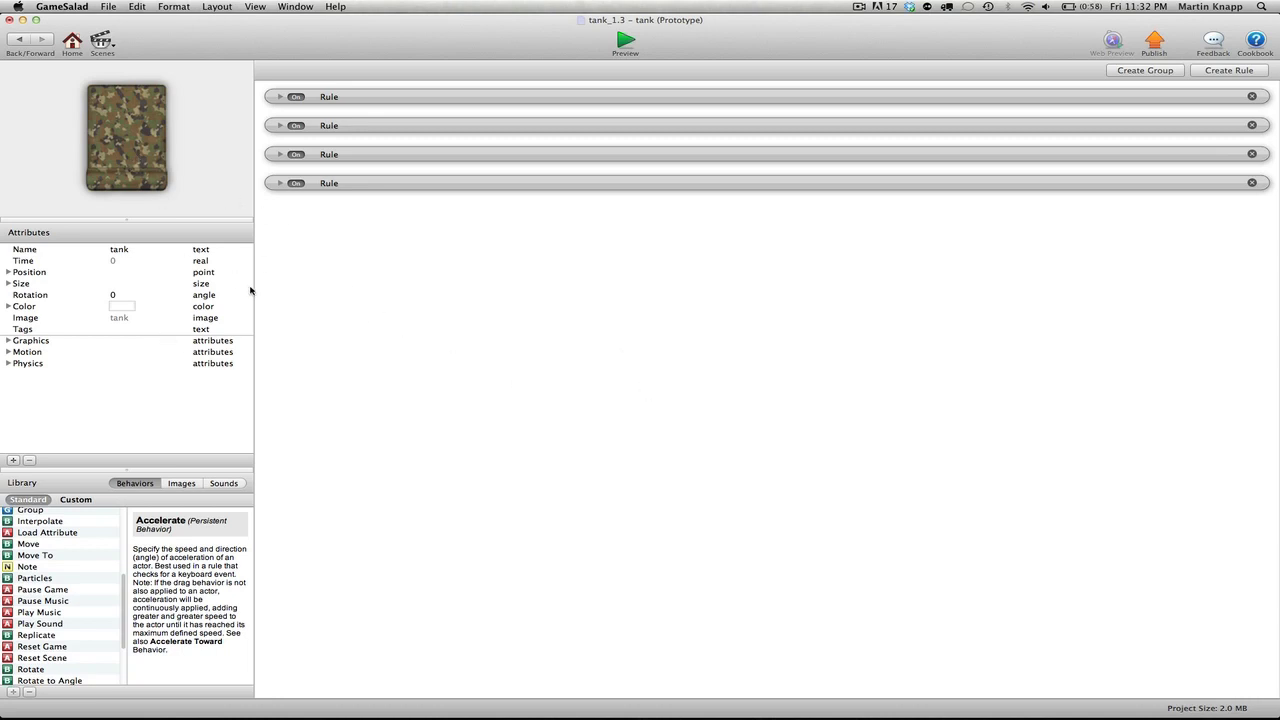
click(17, 42)
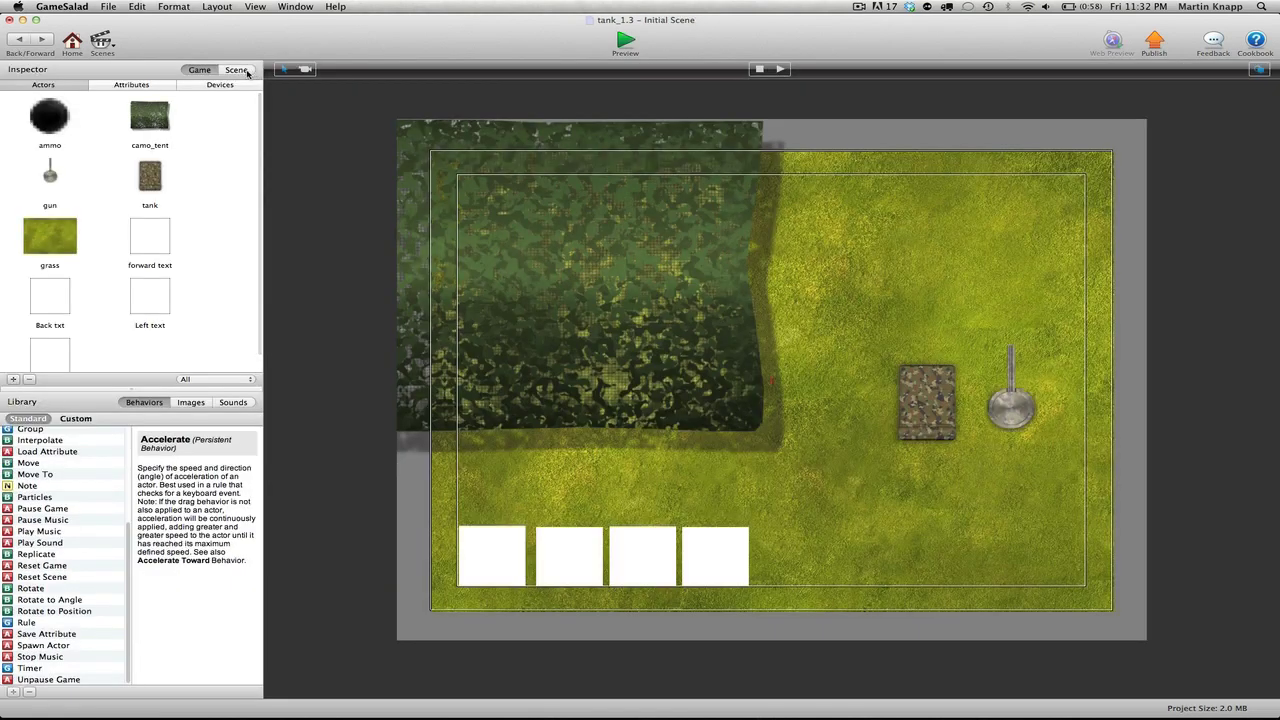
click(146, 85)
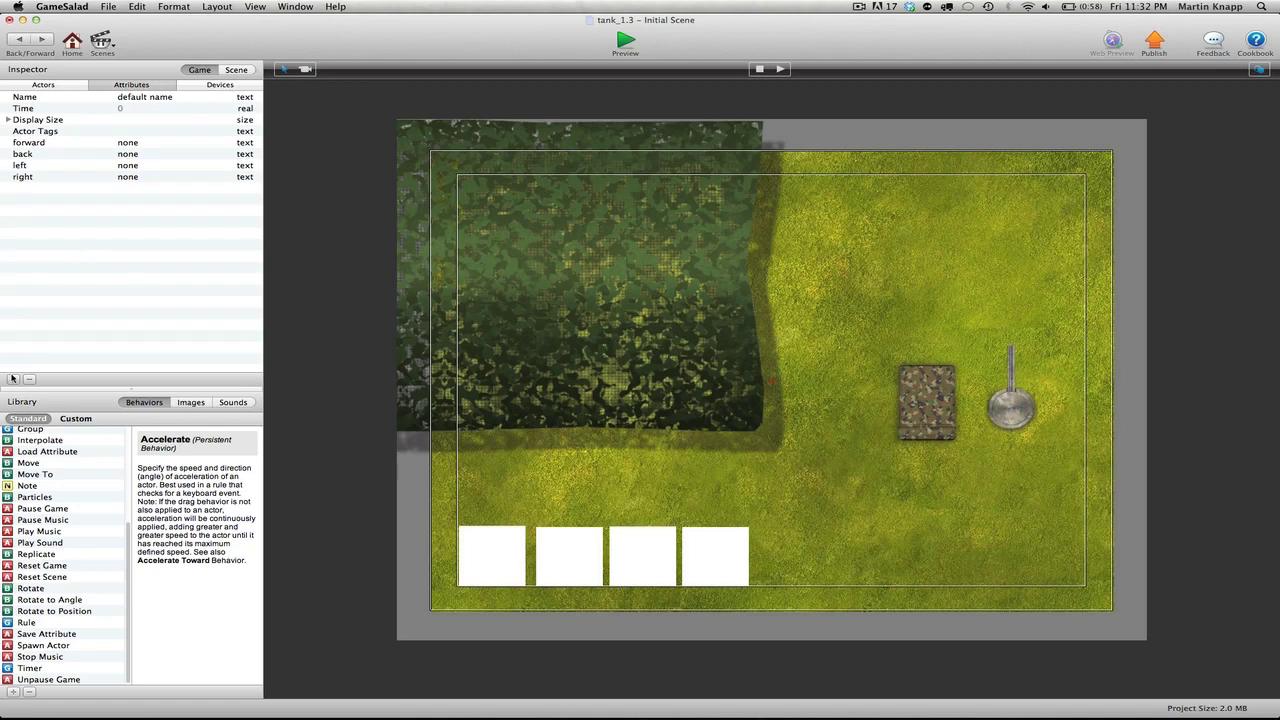
click(14, 380)
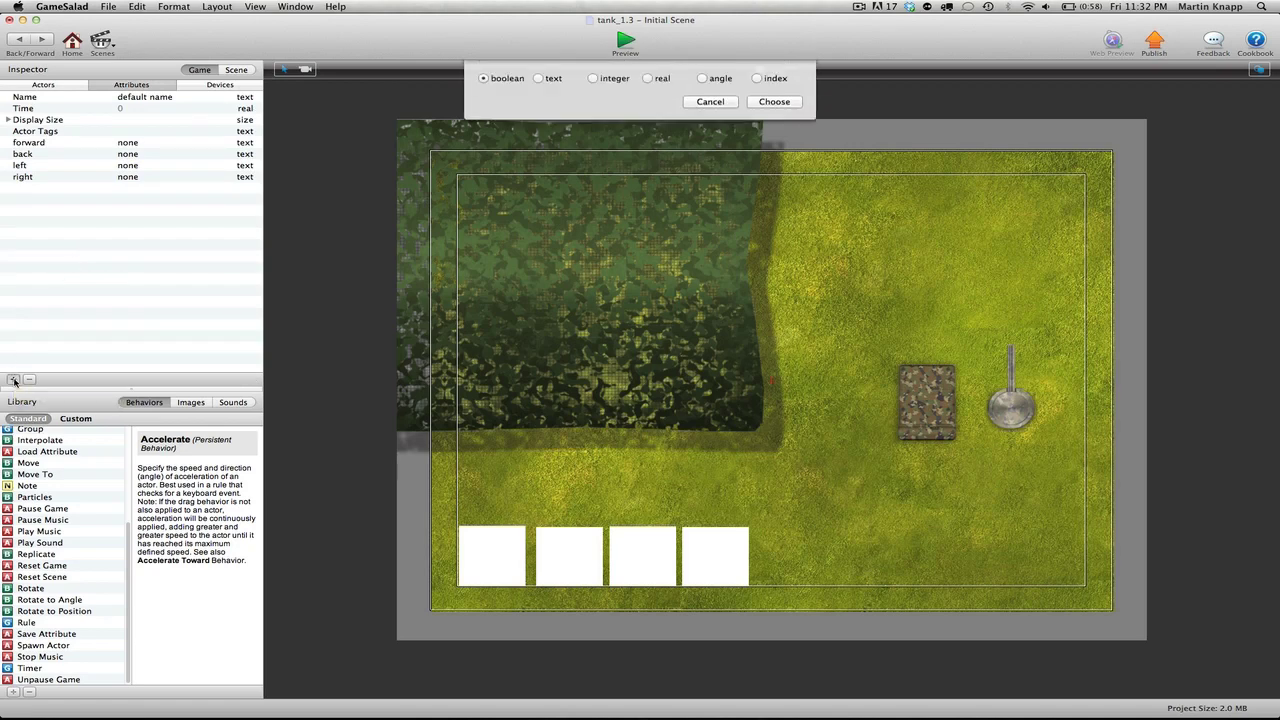
click(612, 102)
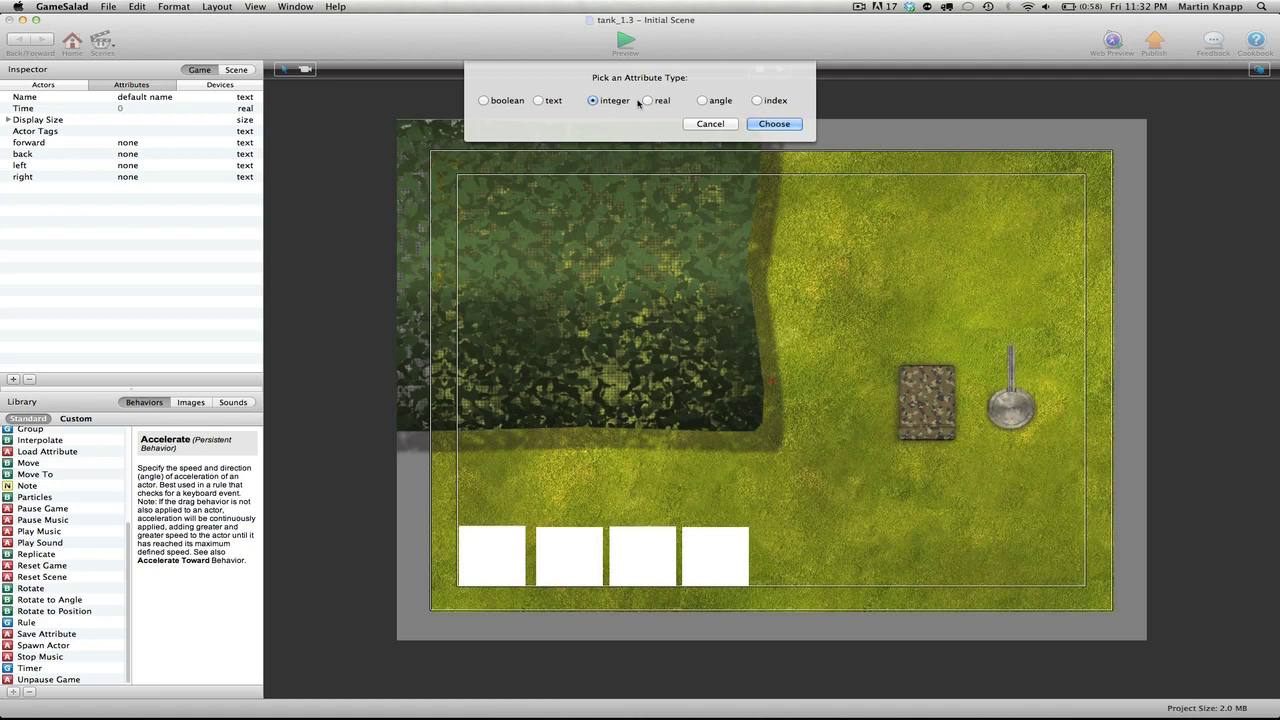
click(772, 124)
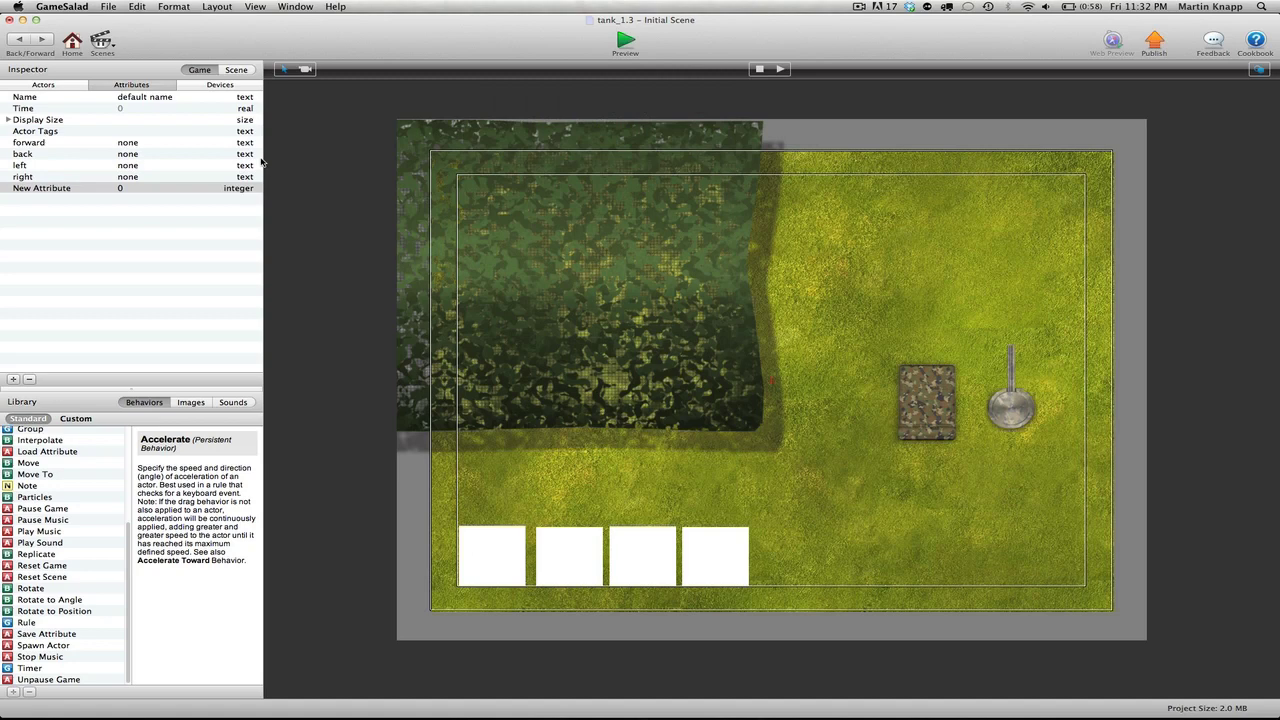
double_click(35, 189)
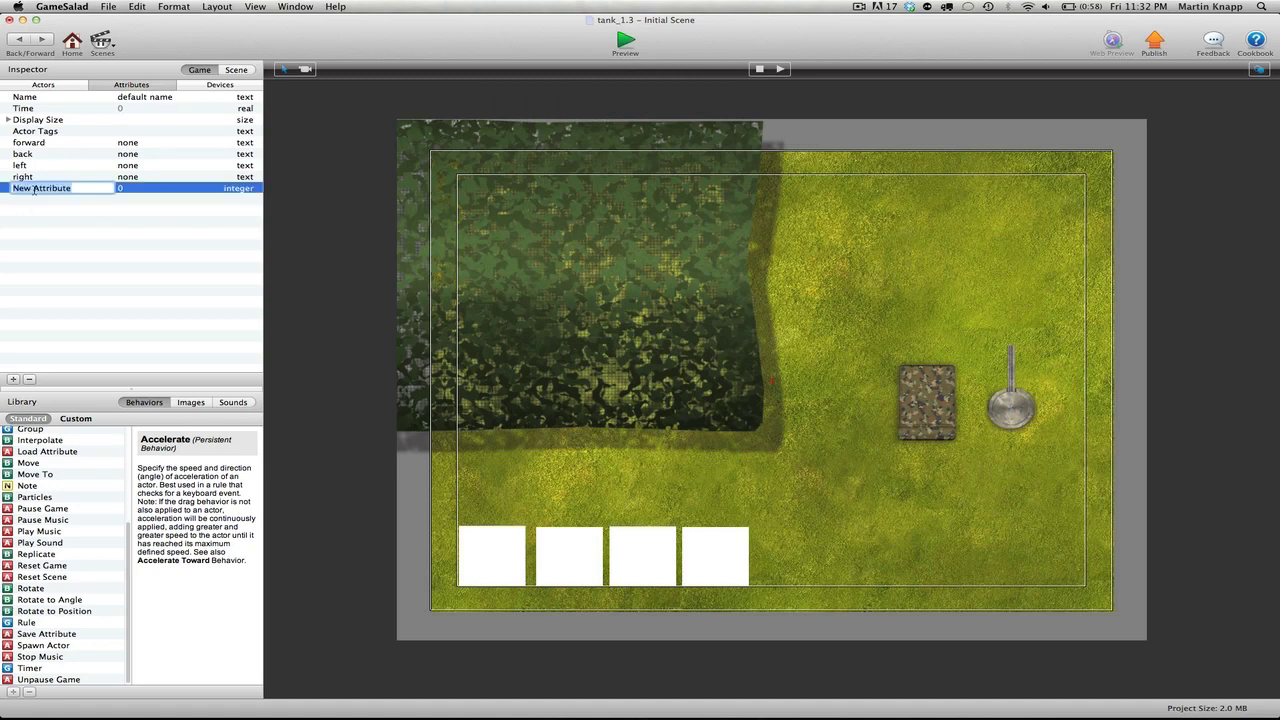
text(TANK_X)
key(Return)
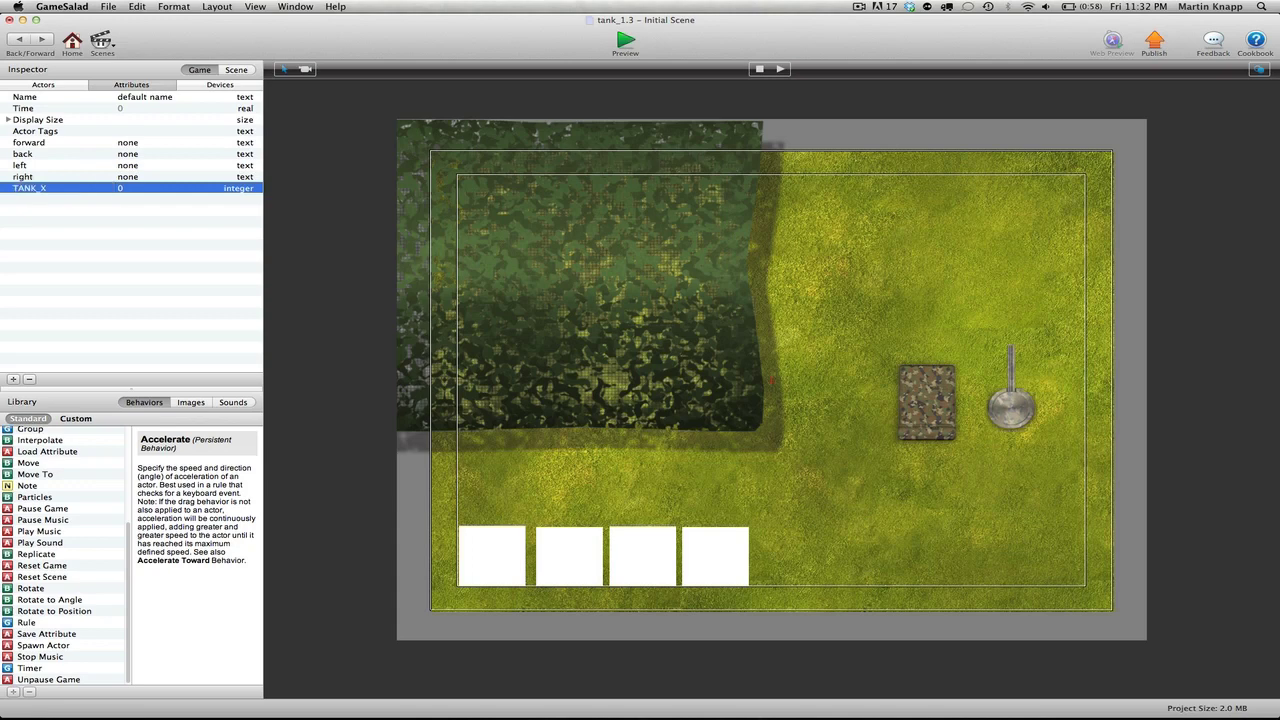
- Create a second integer game attribute named TANK_Y
click(13, 379)
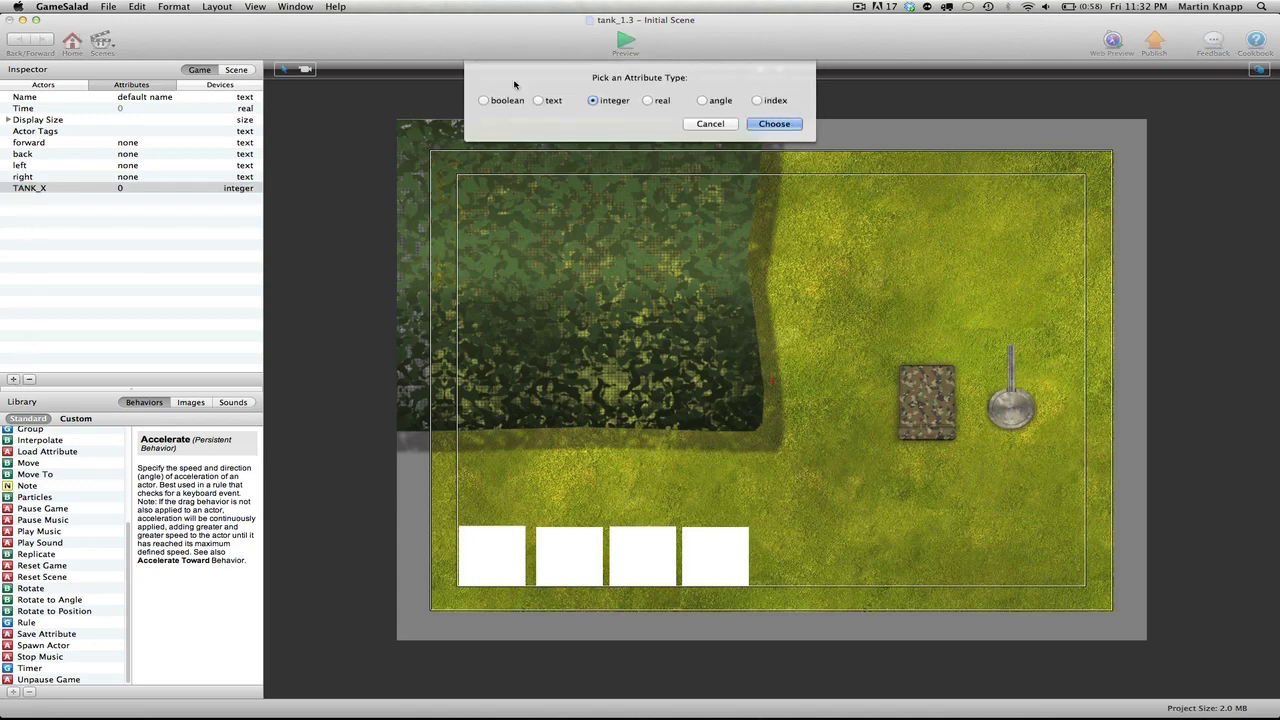
click(774, 124)
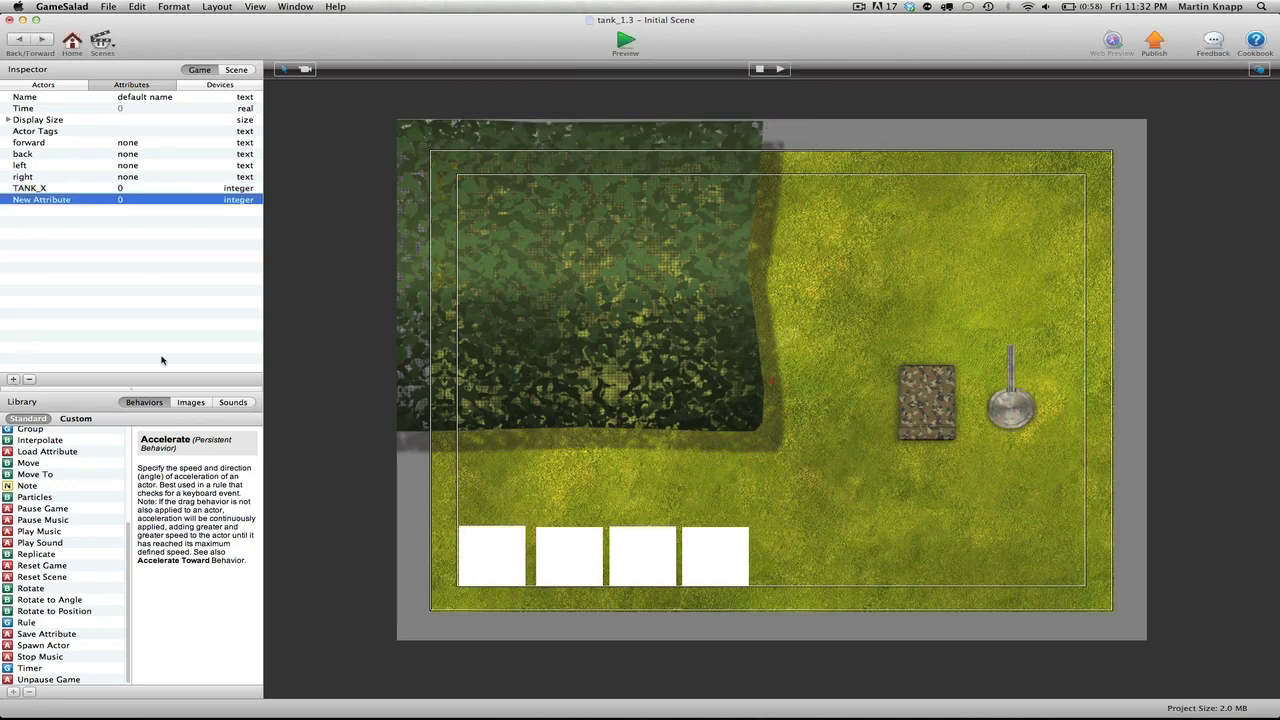
double_click(33, 198)
text(TANK_)
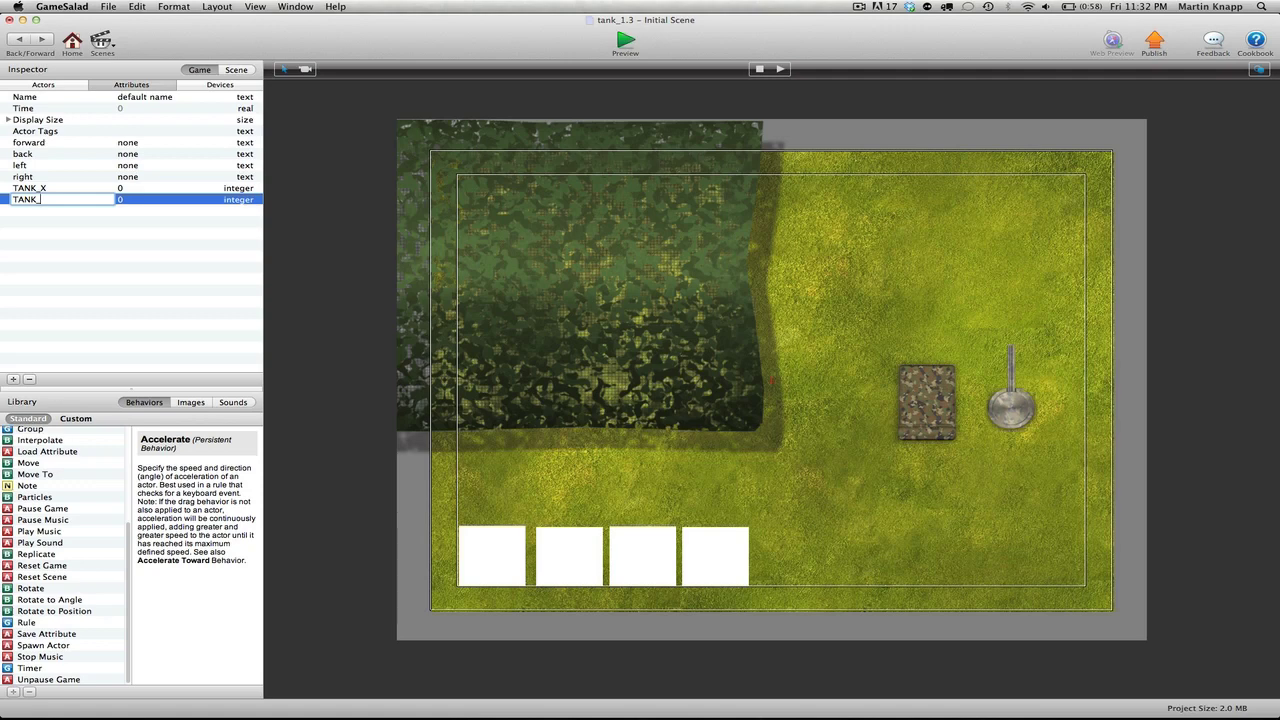
text(Y)
click(66, 289)
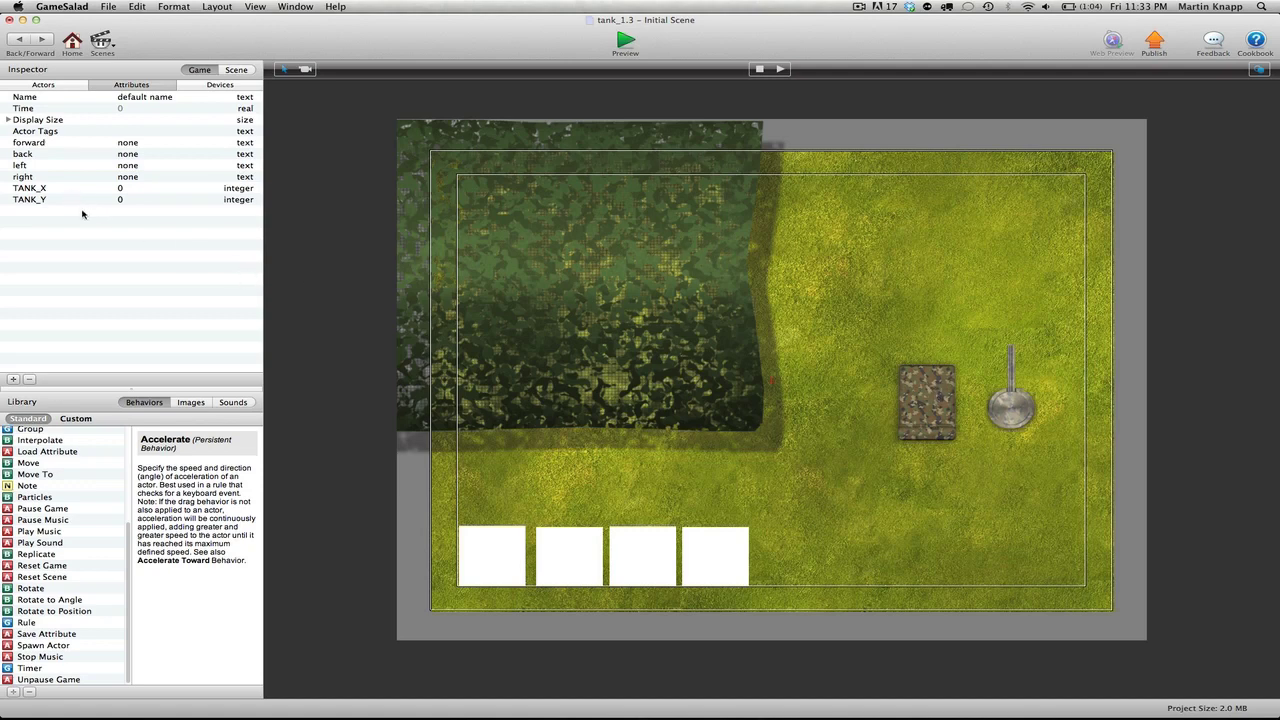
- Add a Timer to the tank actor firing every .001 seconds with Run to Completion on
click(18, 39)
double_click(50, 314)
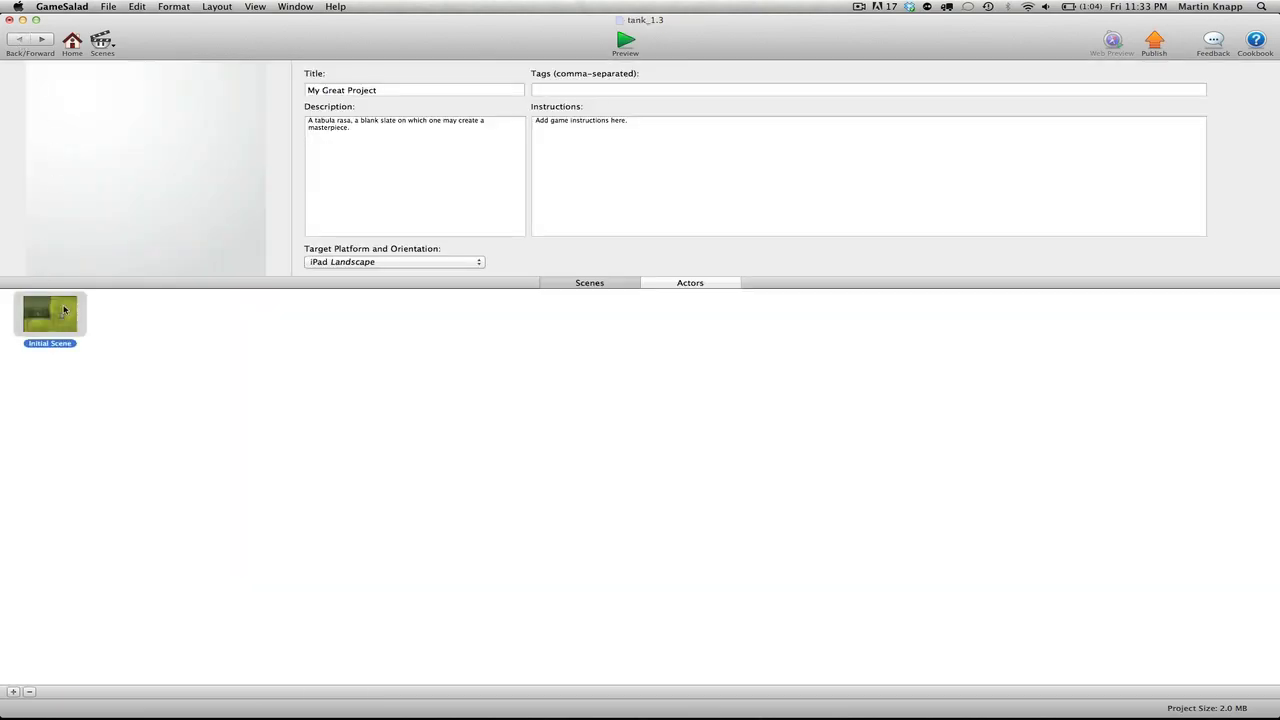
double_click(165, 196)
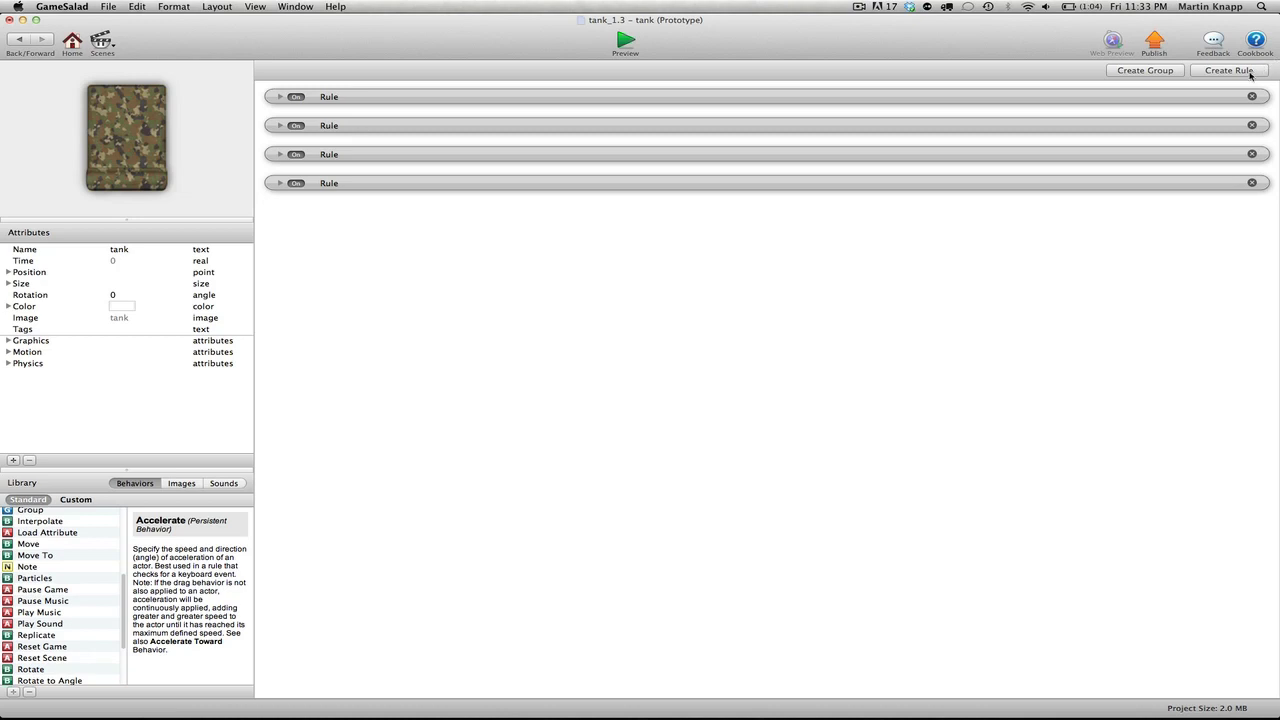
scroll(31, 647, down, 4)
drag(7, 676, 446, 452)
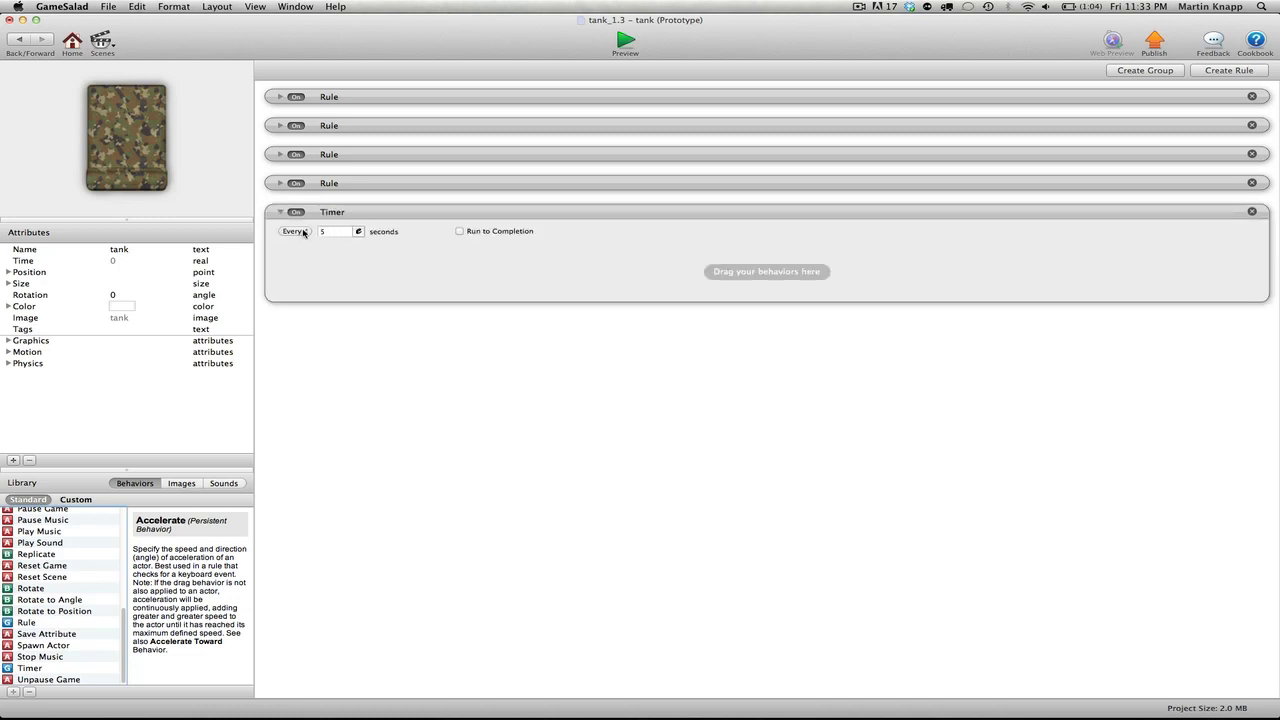
click(340, 233)
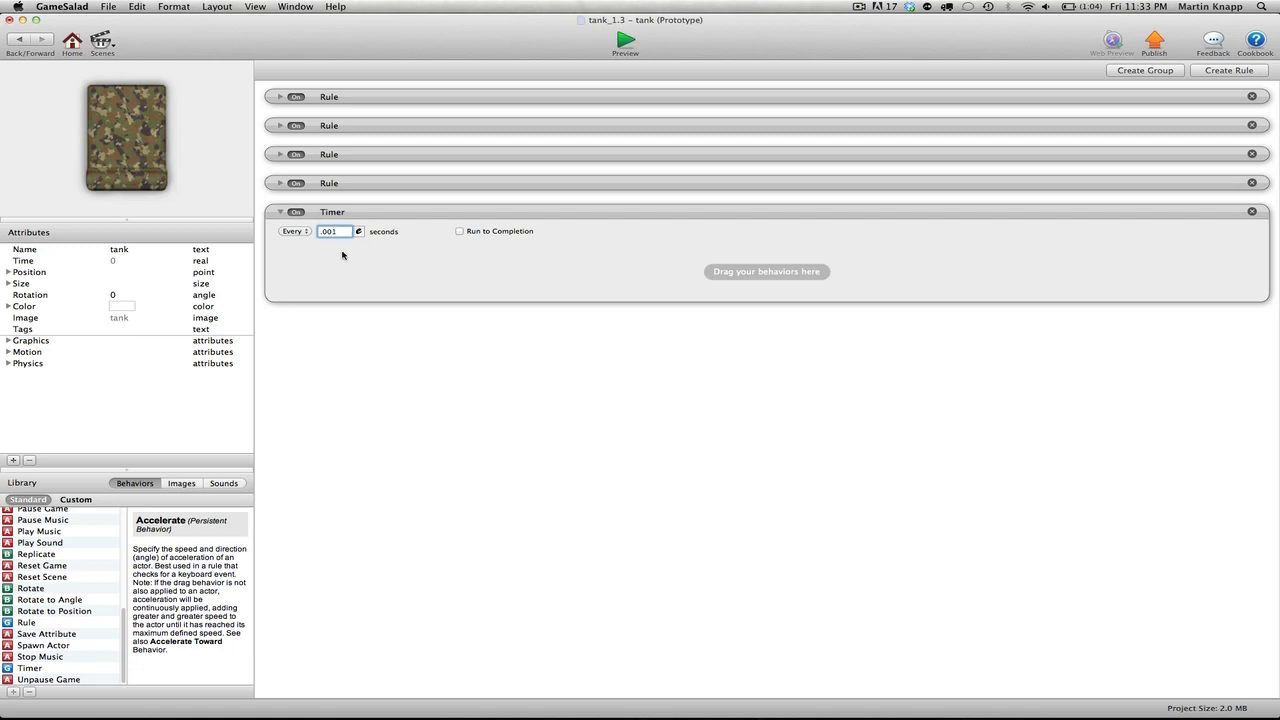
click(460, 232)
scroll(40, 578, up, 5)
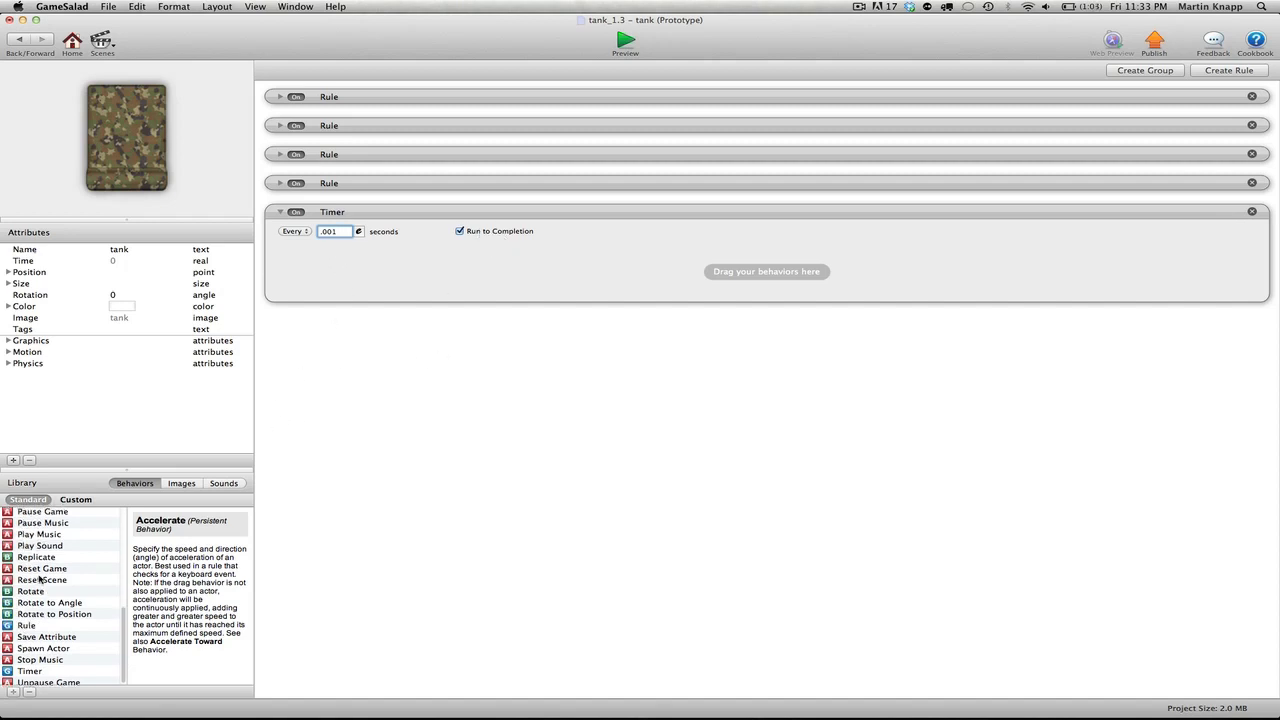
scroll(40, 578, up, 3)
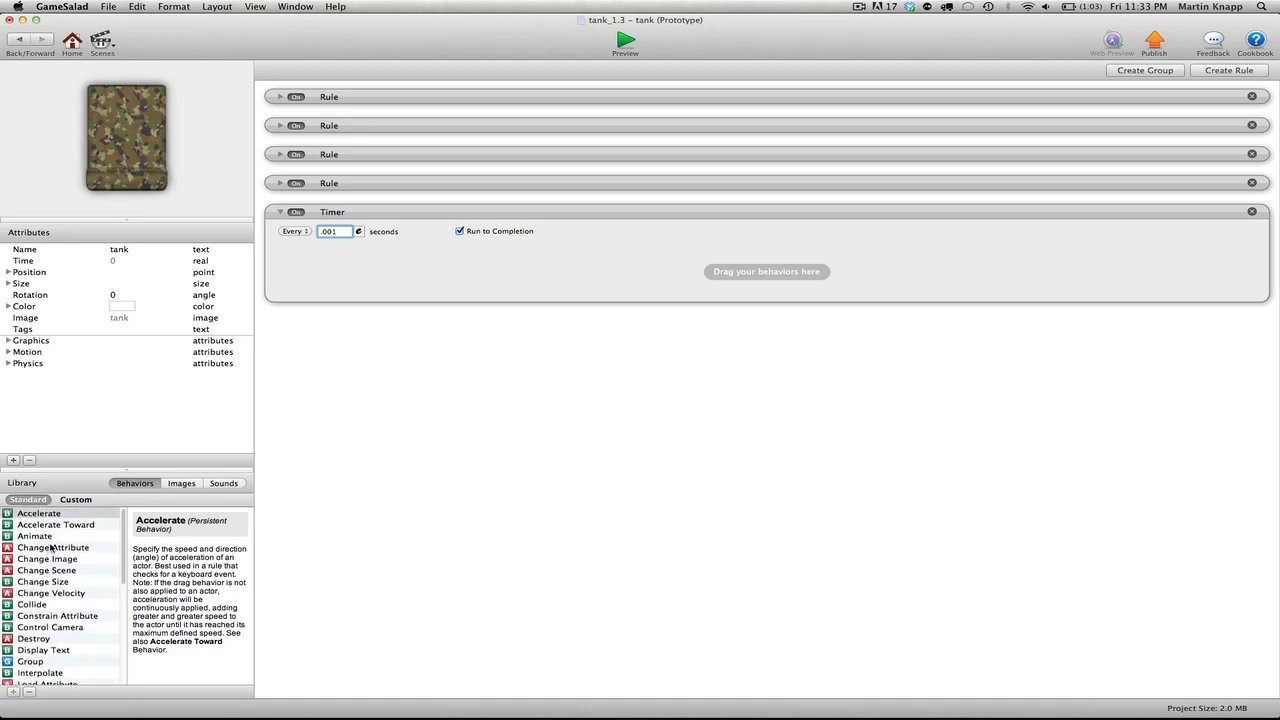
- Put a Change Attribute inside the Timer targeting game.TANK_X
drag(52, 548, 404, 272)
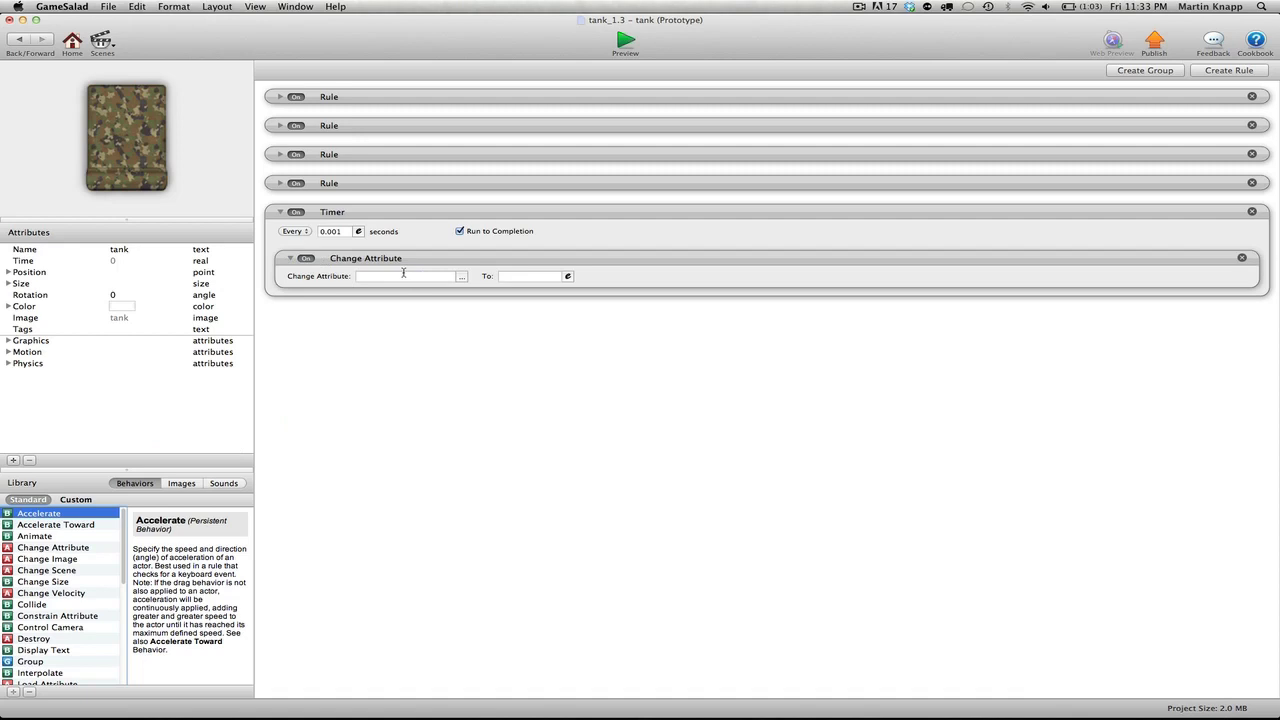
click(462, 277)
click(470, 289)
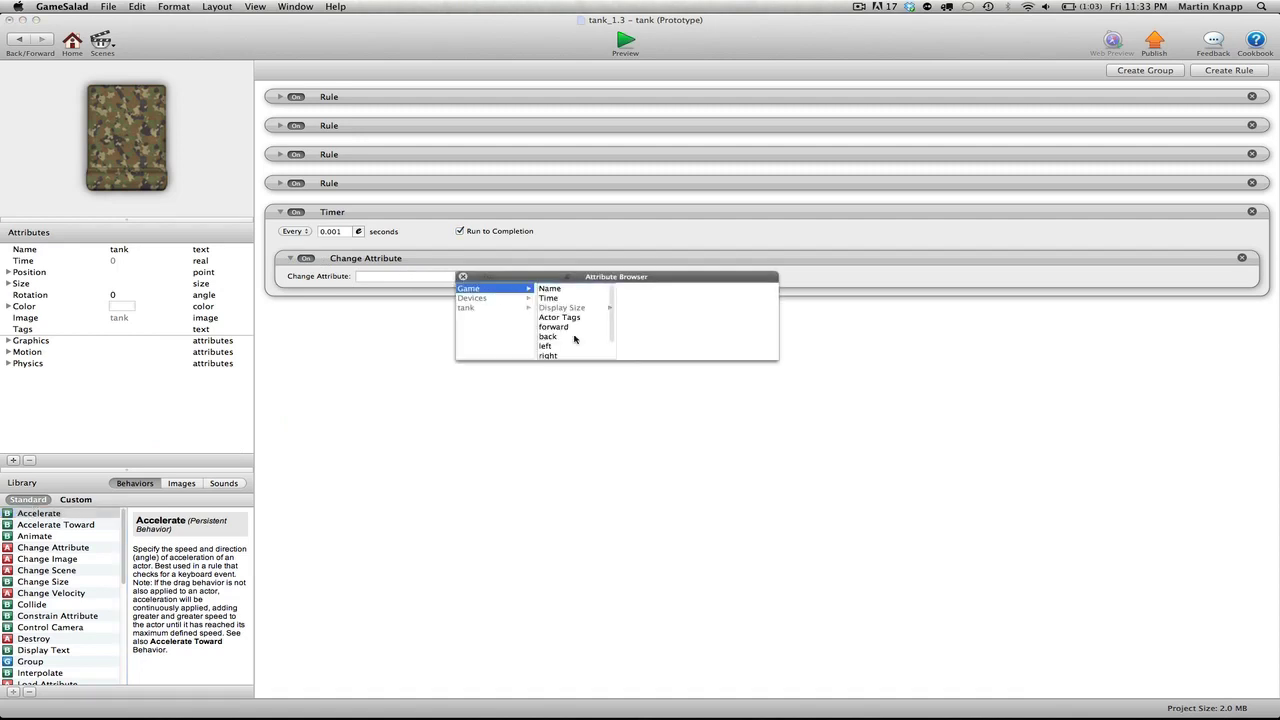
scroll(581, 348, down, 3)
double_click(564, 348)
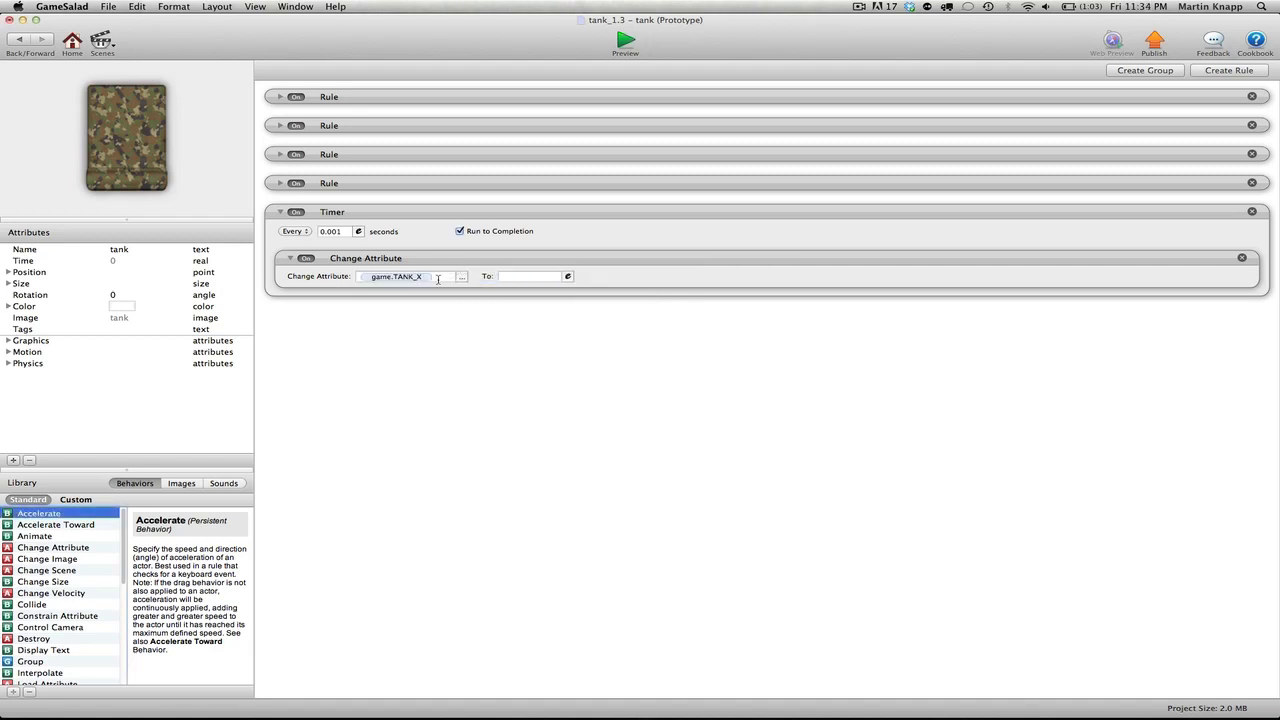
- Set its value to self.Position.X, then duplicate the Change Attribute below it
click(568, 277)
click(508, 294)
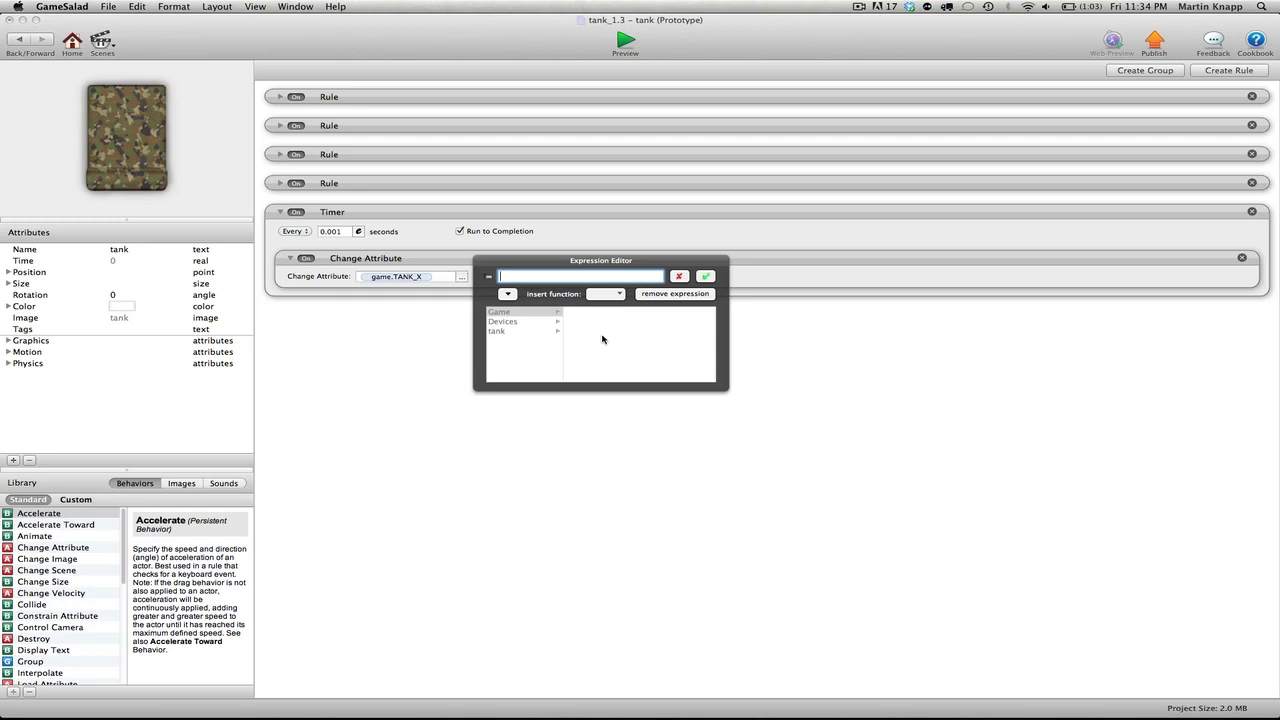
click(513, 333)
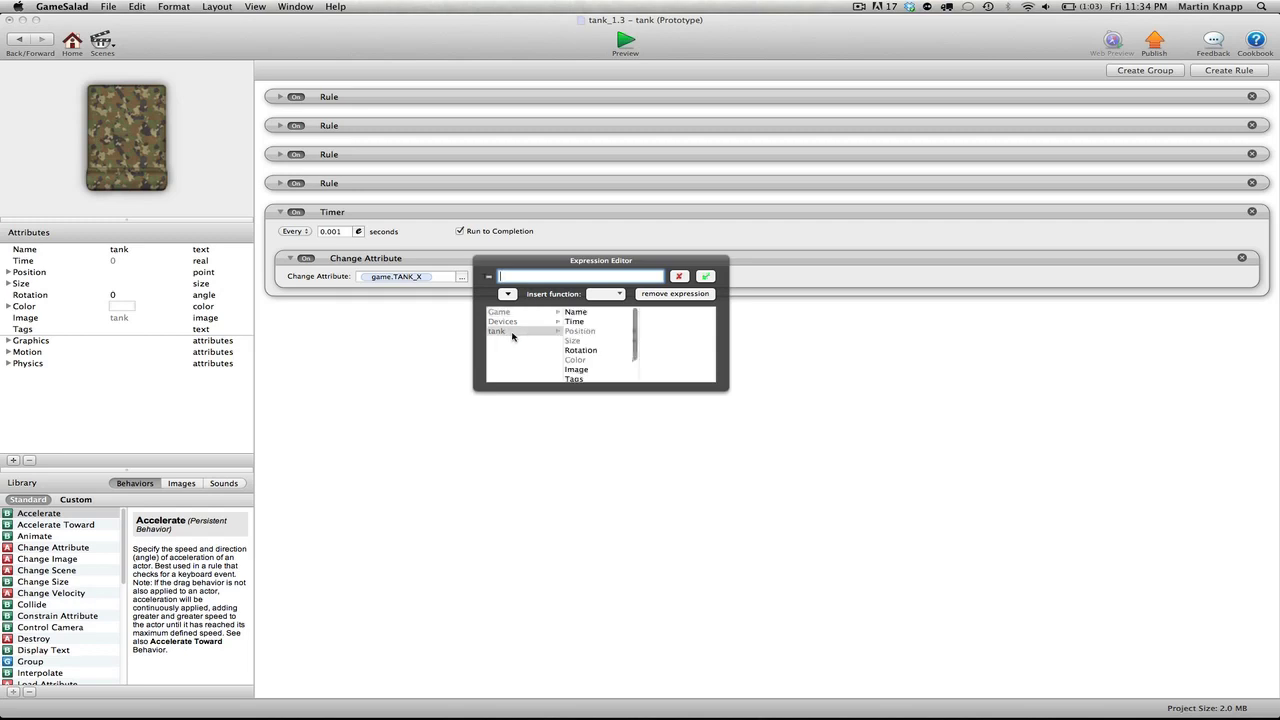
click(582, 331)
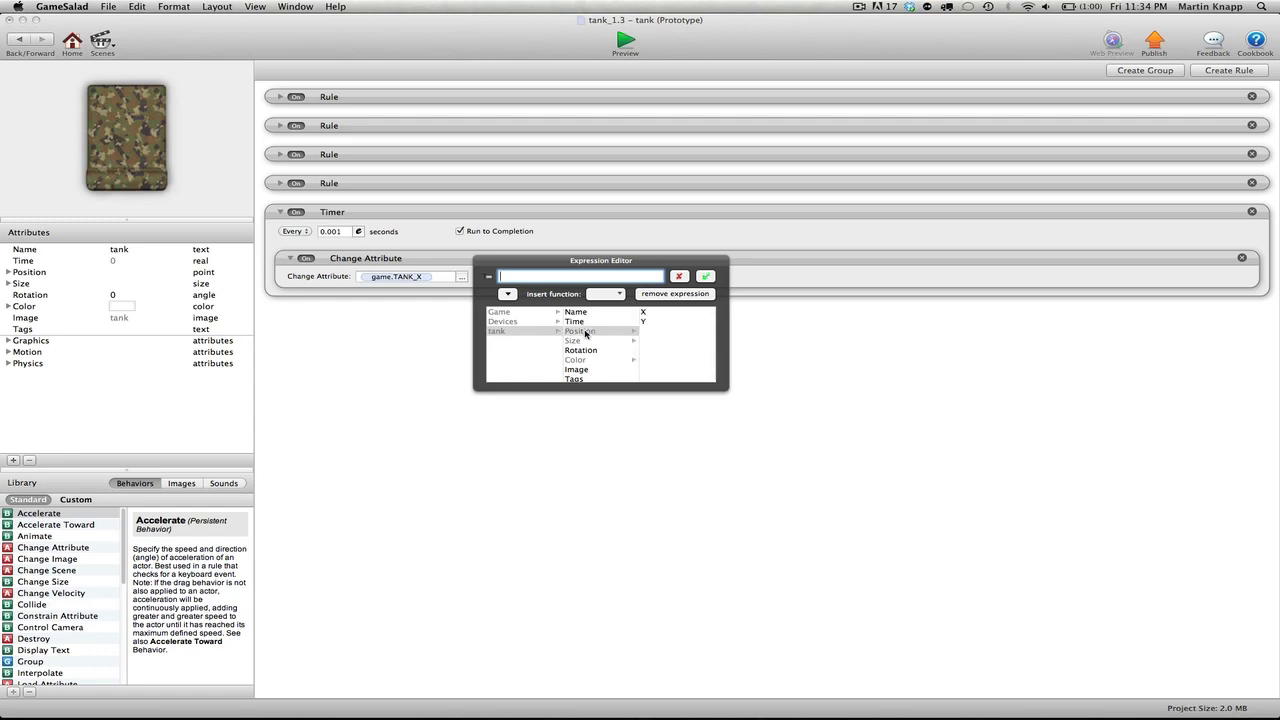
click(644, 312)
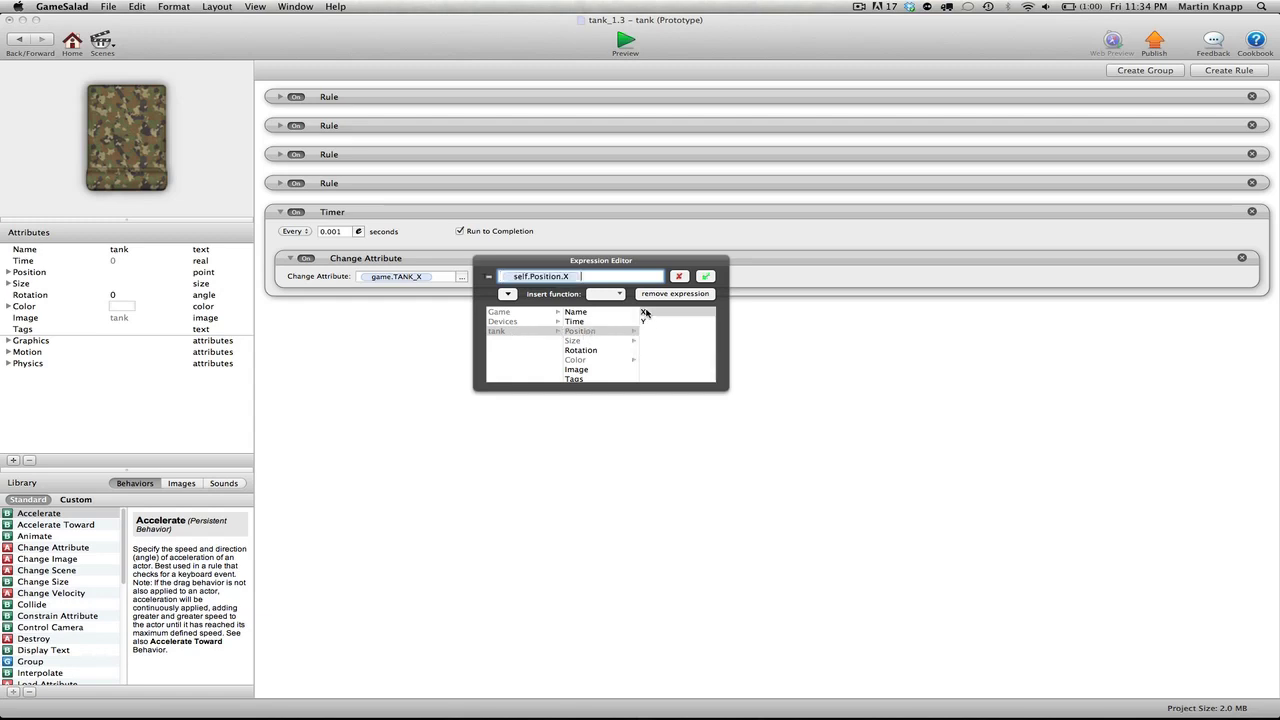
click(704, 276)
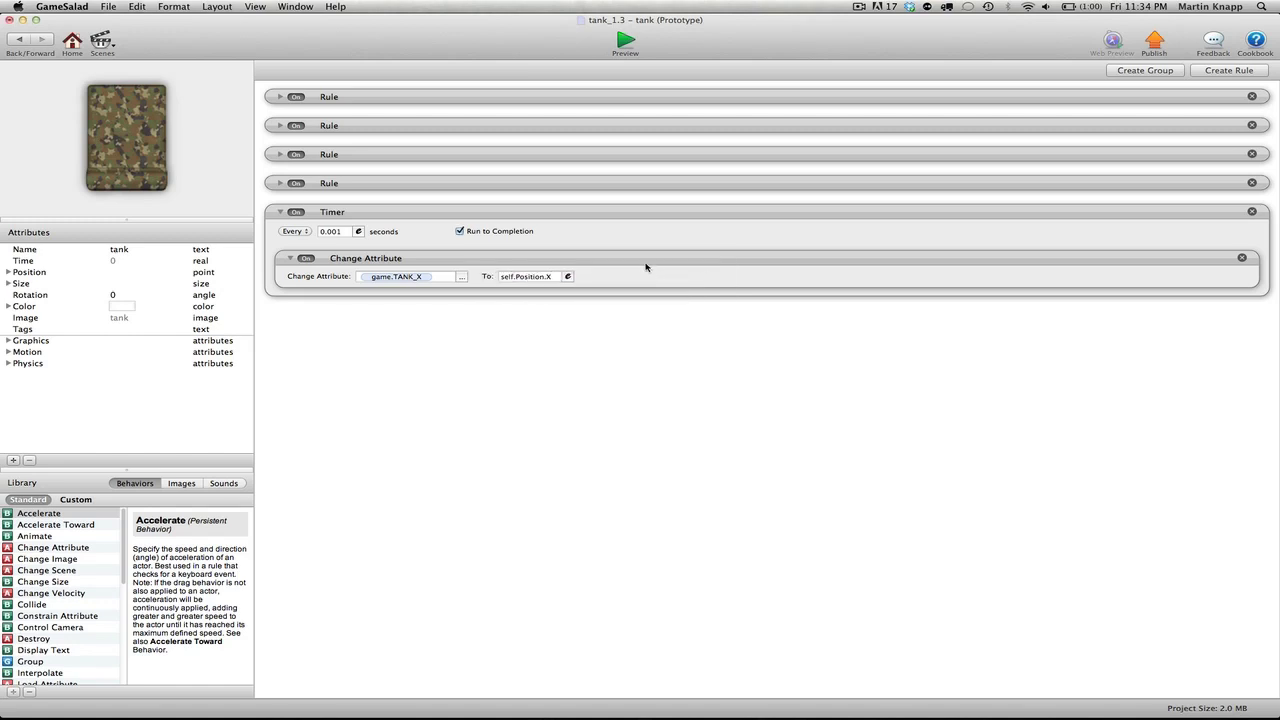
alt+drag(634, 263, 640, 305)
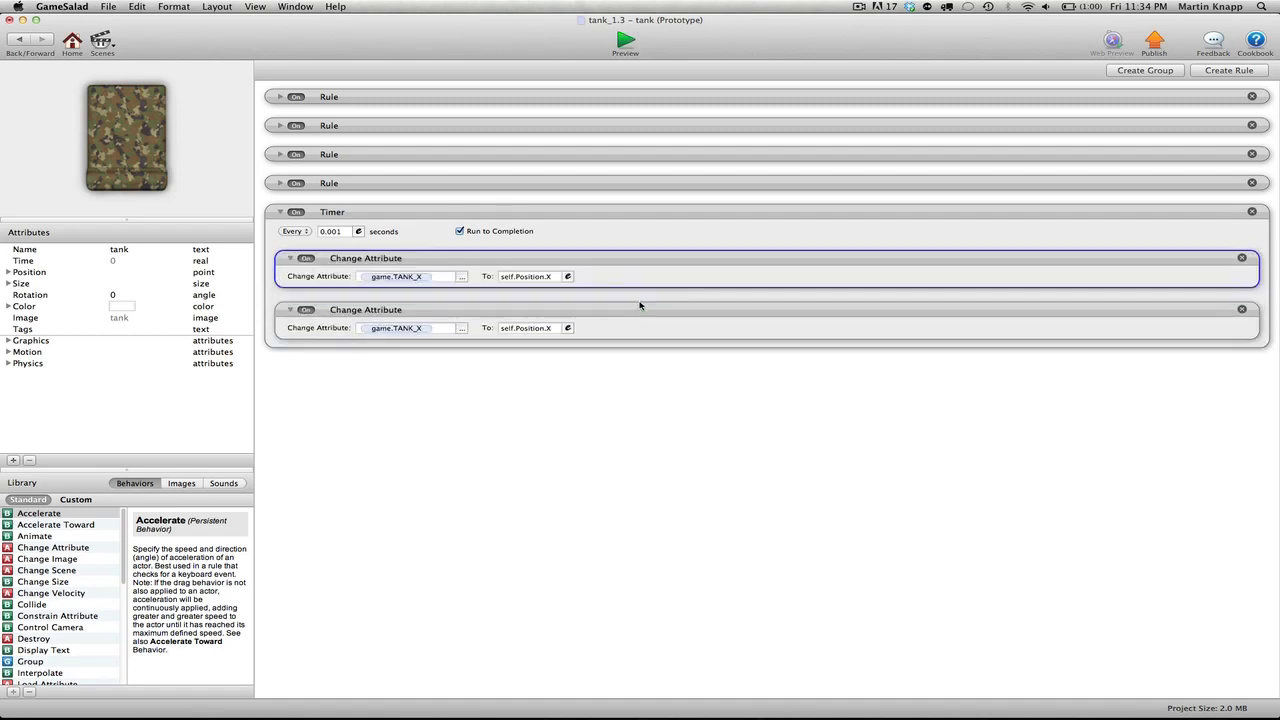
- Retarget the copied Change Attribute to game.TANK_Y and clear its copied X expression
click(461, 328)
scroll(571, 390, down, 2)
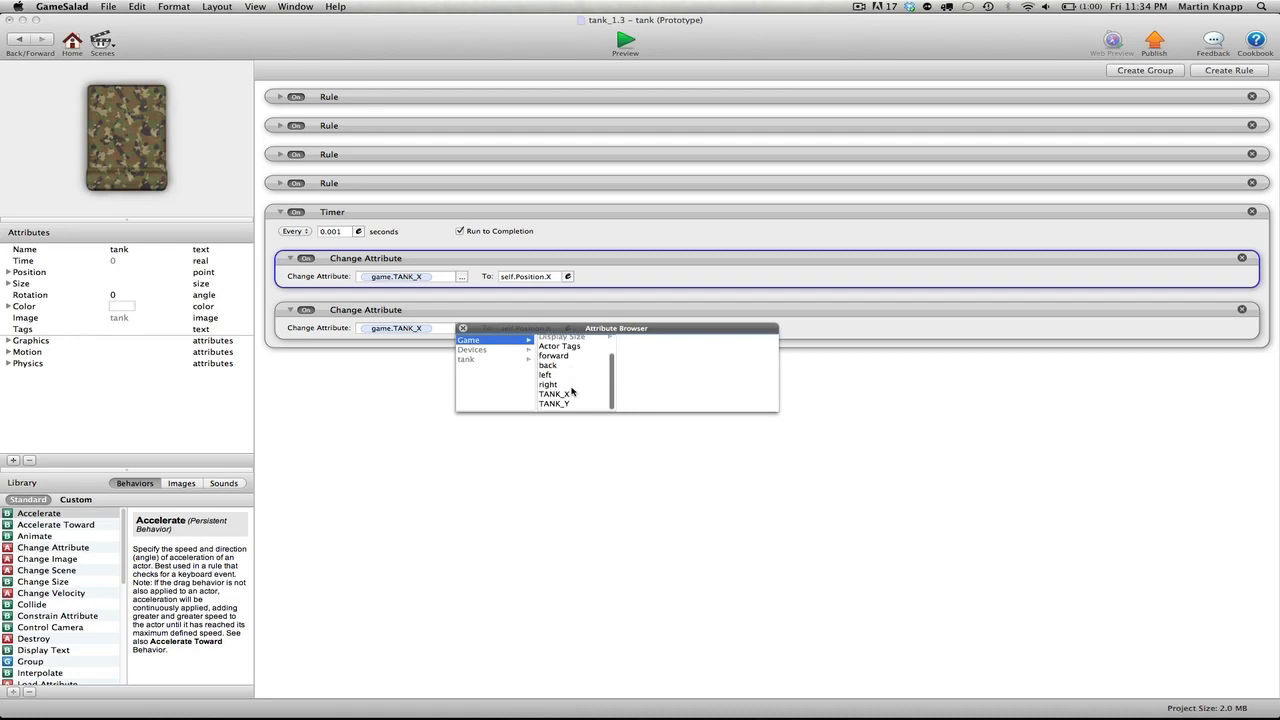
double_click(571, 407)
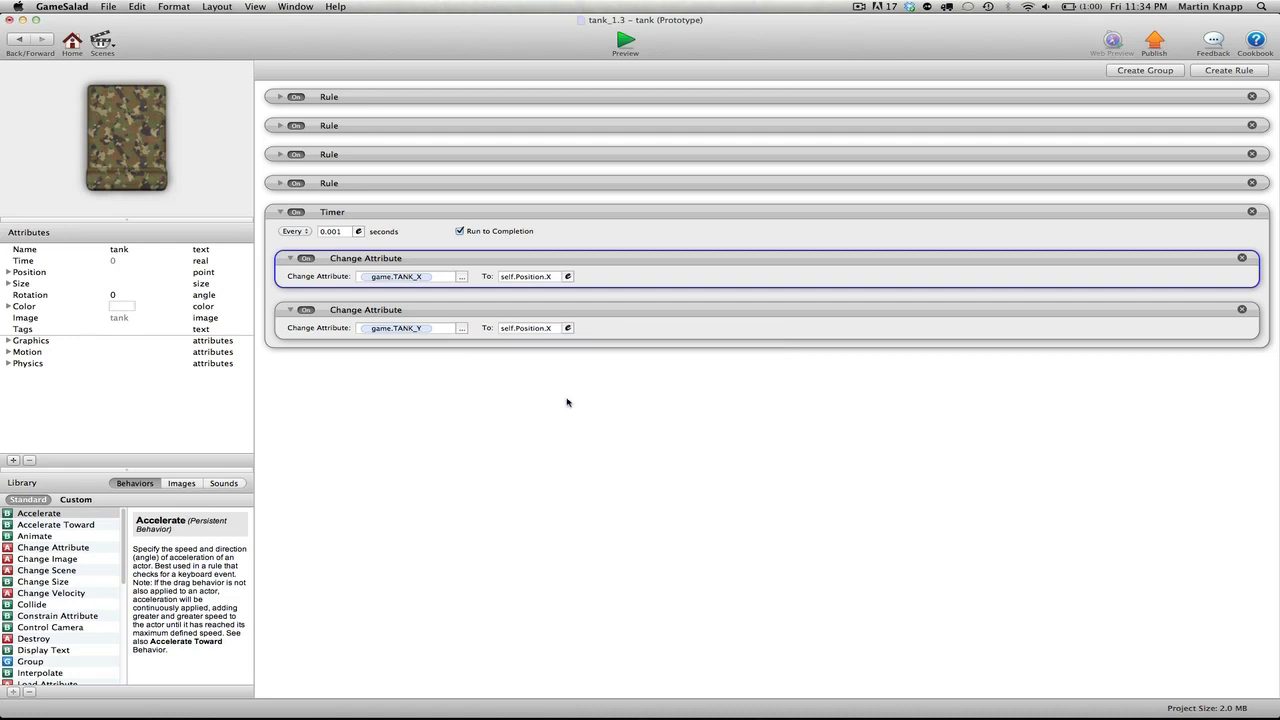
click(568, 328)
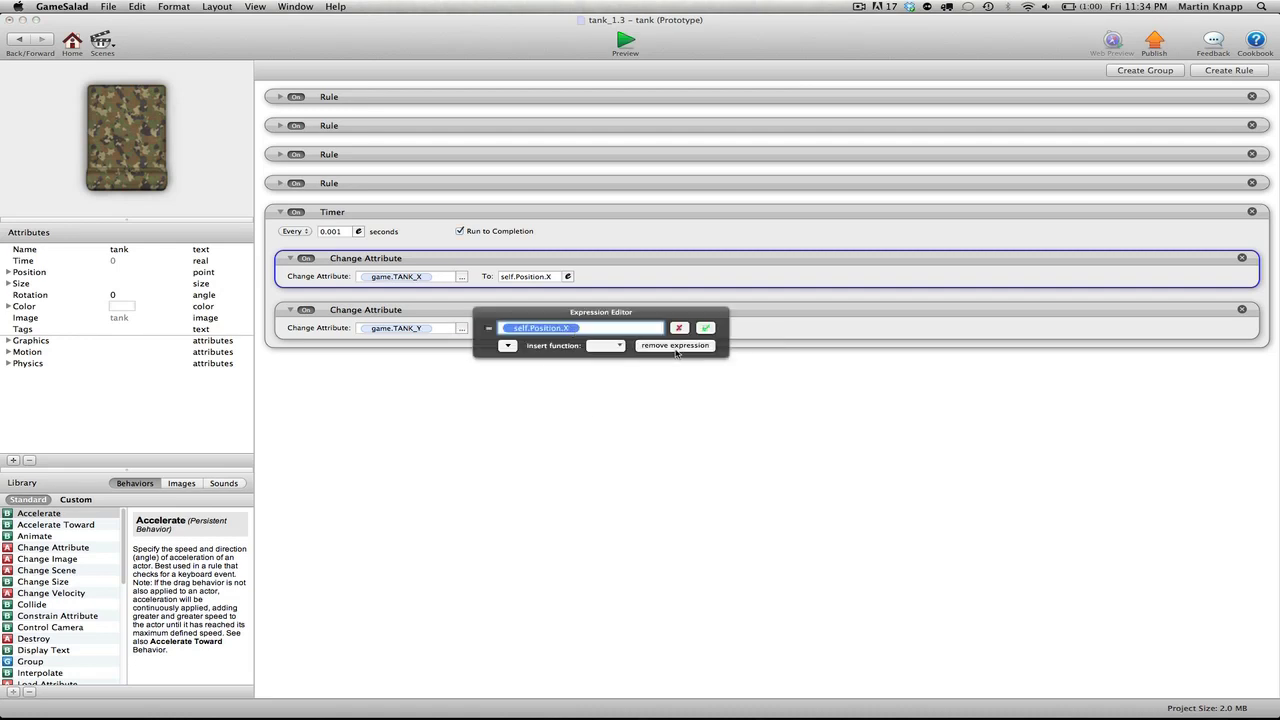
click(676, 346)
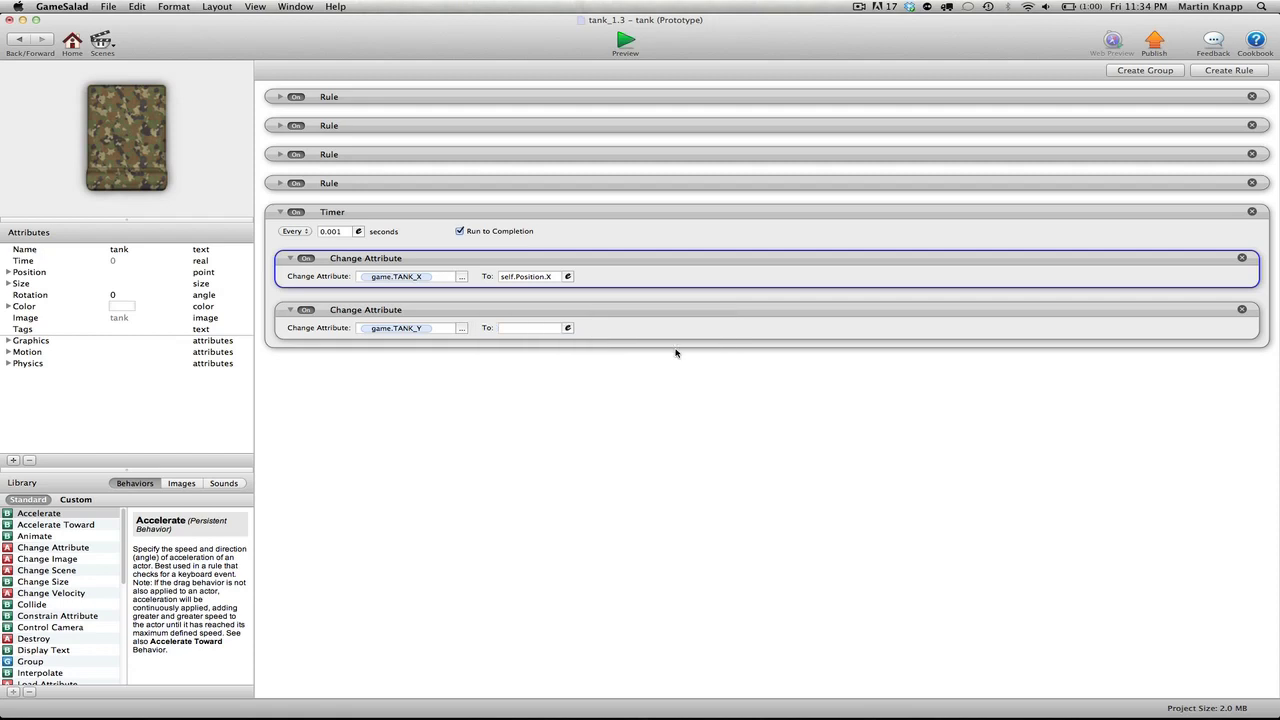
- Set the copy's value to self.Position.Y and go back to the Initial Scene
click(569, 330)
click(510, 346)
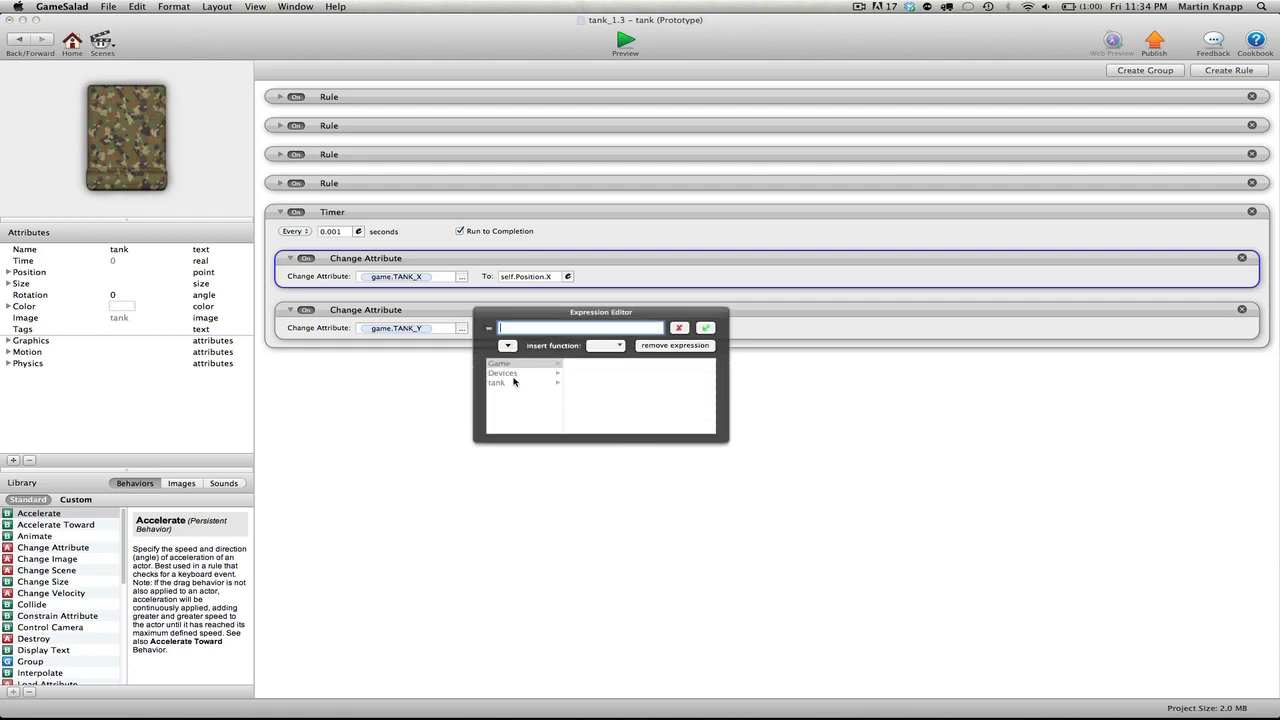
click(514, 384)
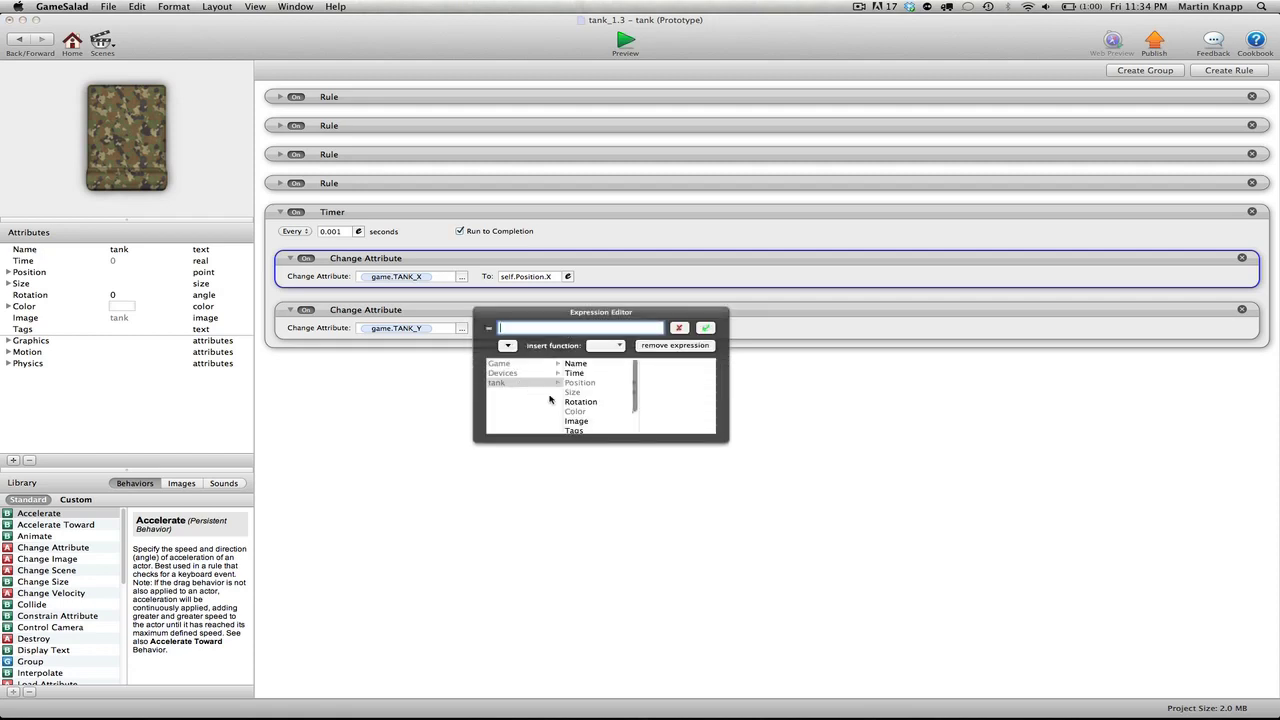
click(601, 384)
click(651, 372)
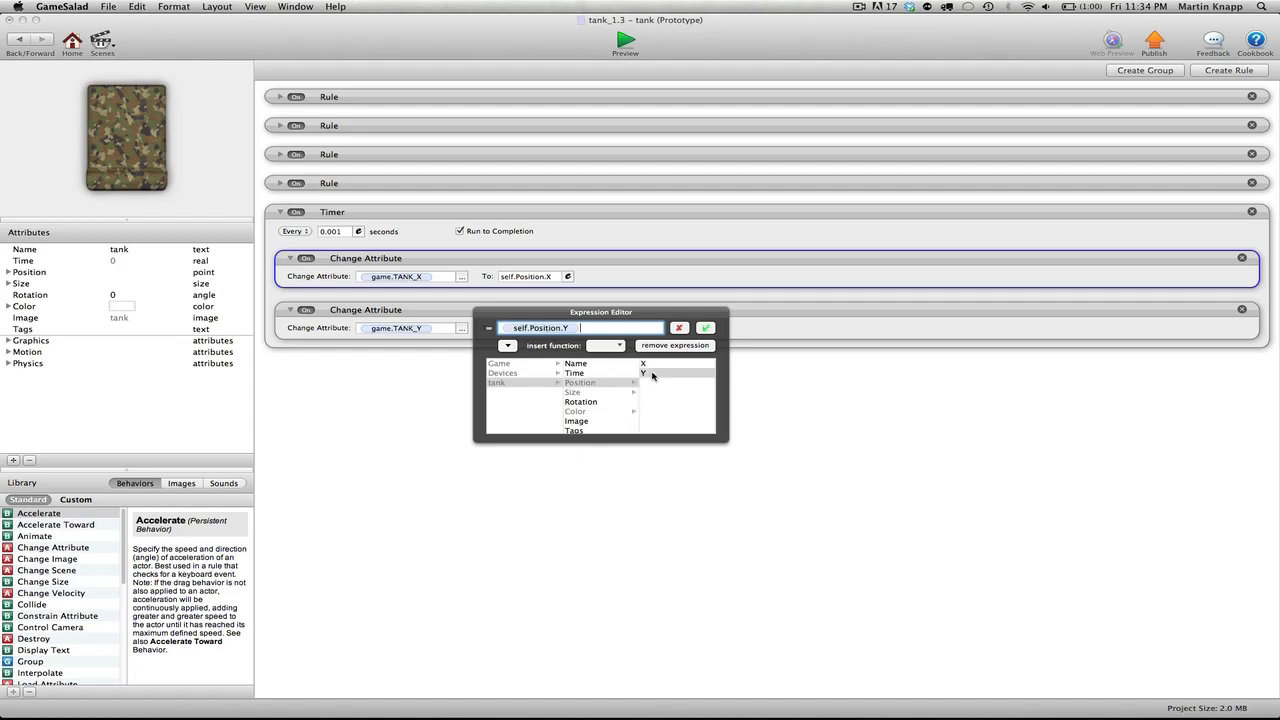
click(706, 328)
click(652, 425)
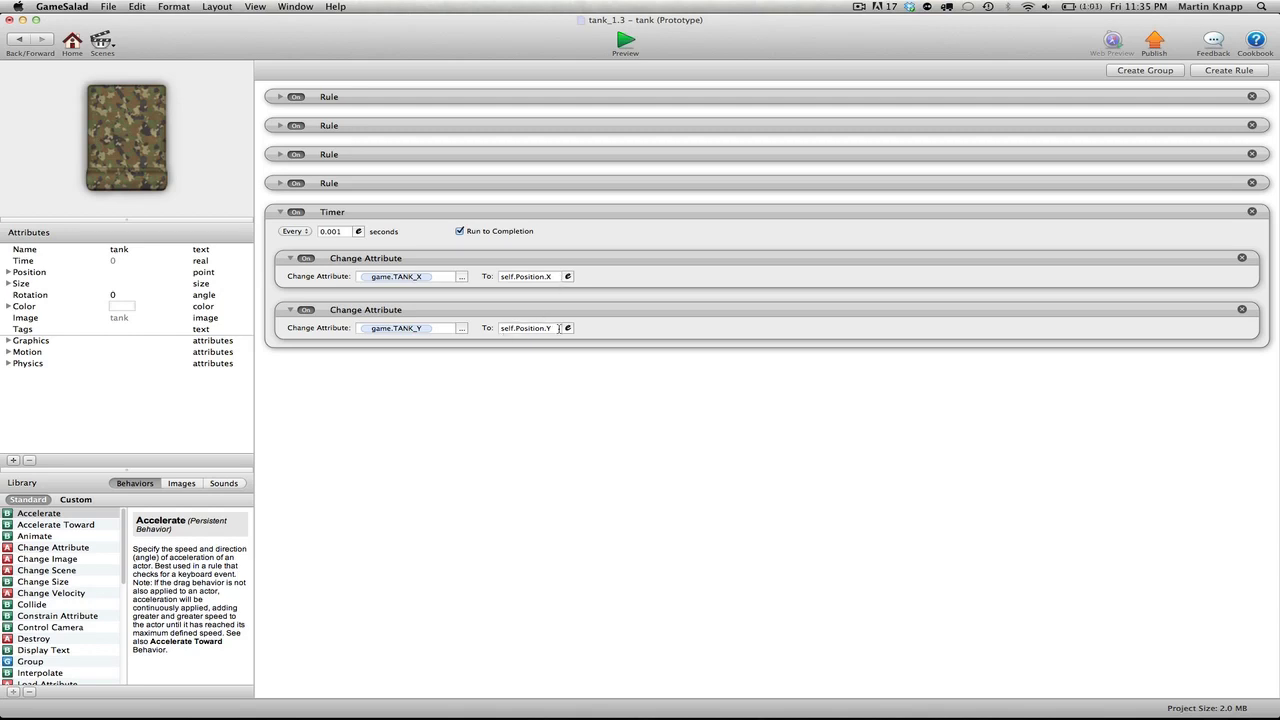
click(21, 42)
scroll(184, 286, down, 1)
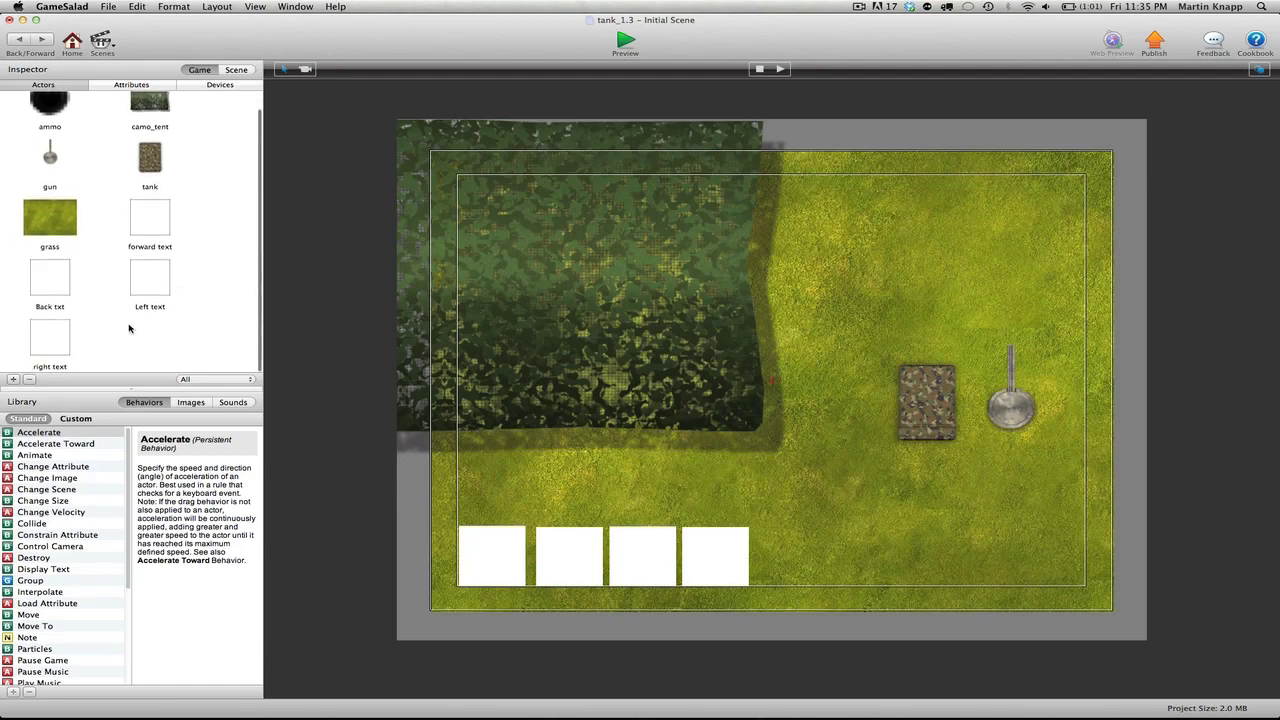
- Add a new actor and name it TANKX
click(14, 380)
double_click(155, 367)
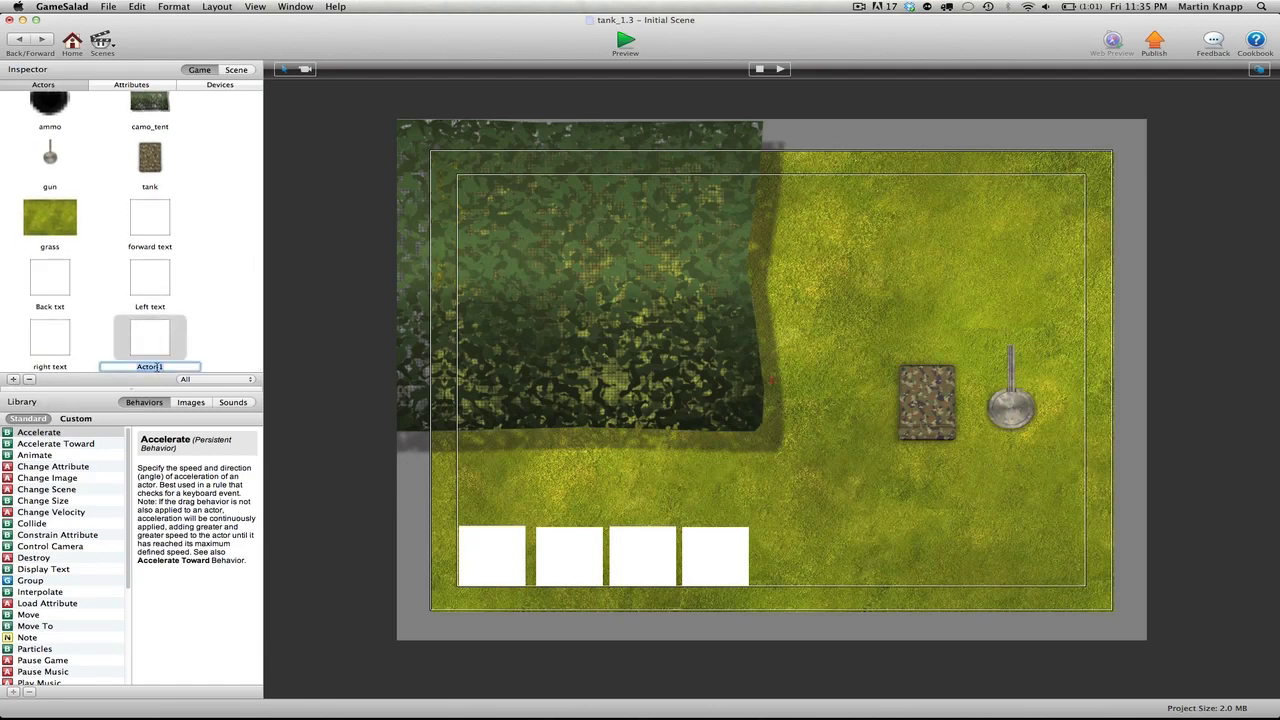
text(TANKX)
key(Return)
- Give TANKX a Display Text behavior with black text color
double_click(170, 343)
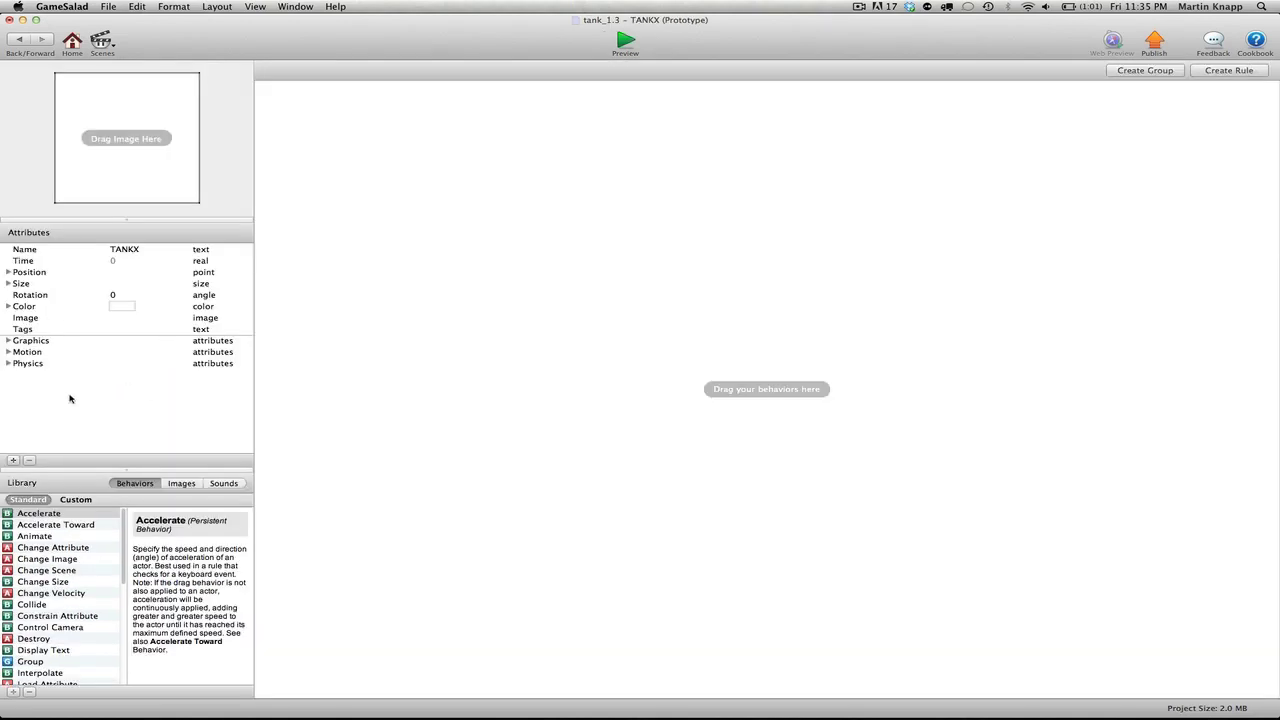
scroll(46, 604, down, 1)
drag(44, 625, 437, 334)
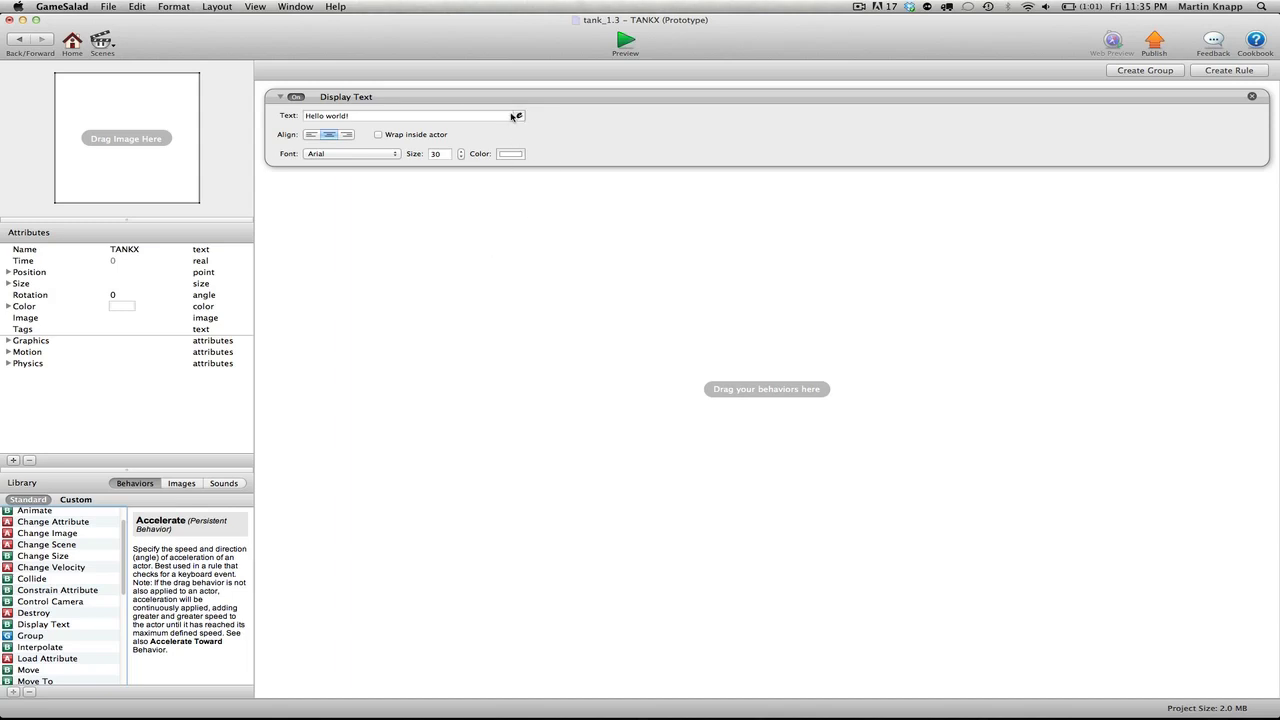
click(506, 159)
drag(420, 384, 428, 556)
click(291, 294)
- Set the displayed text to game.TANK_X and return to the scene
click(519, 116)
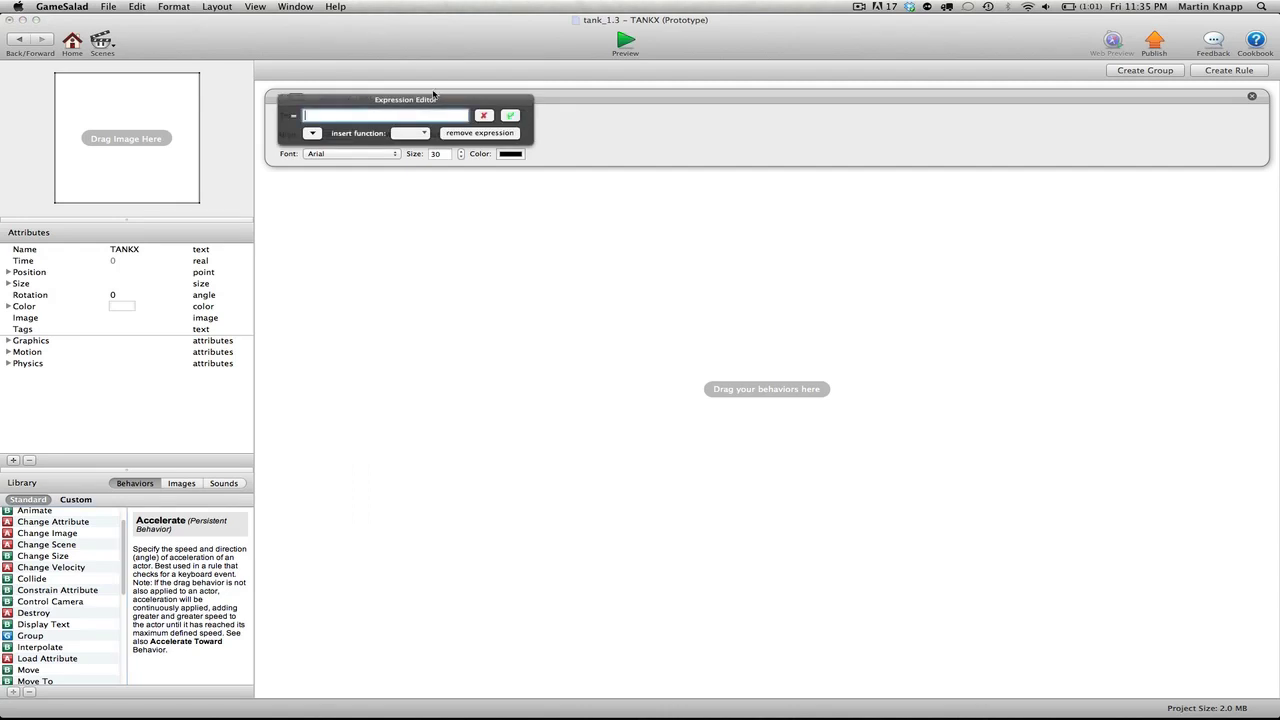
click(311, 135)
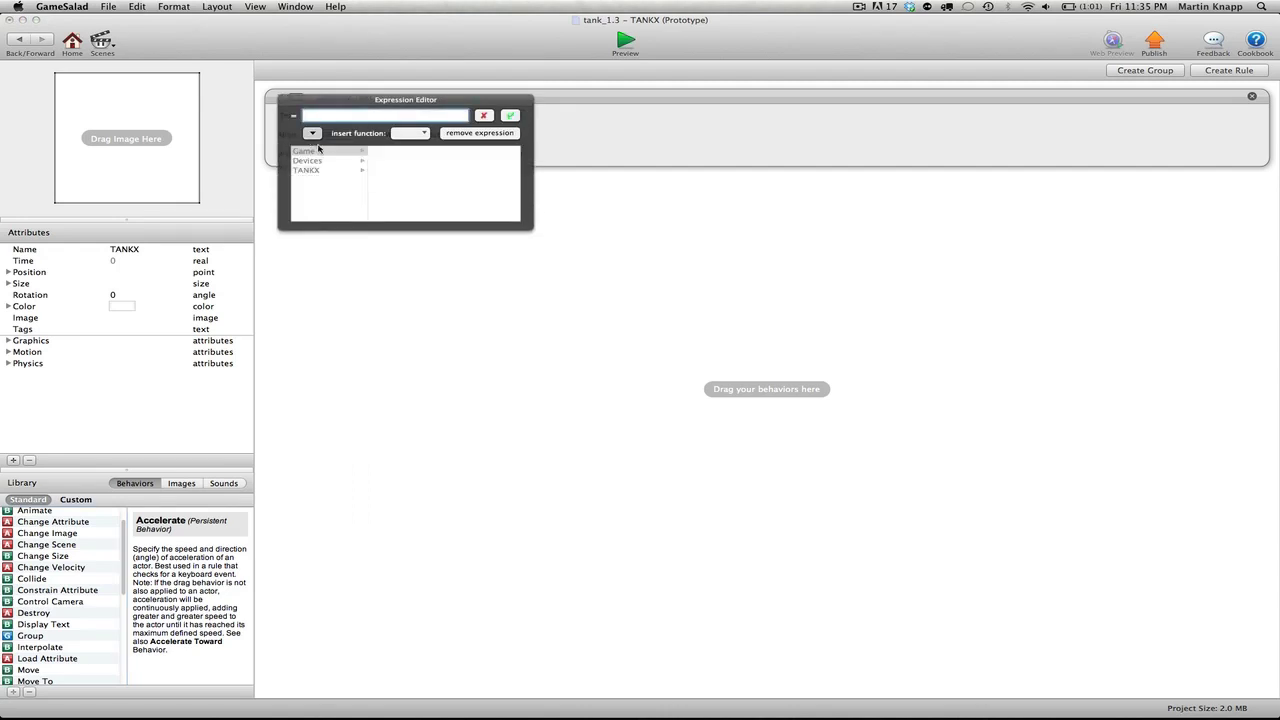
click(335, 152)
scroll(390, 203, down, 3)
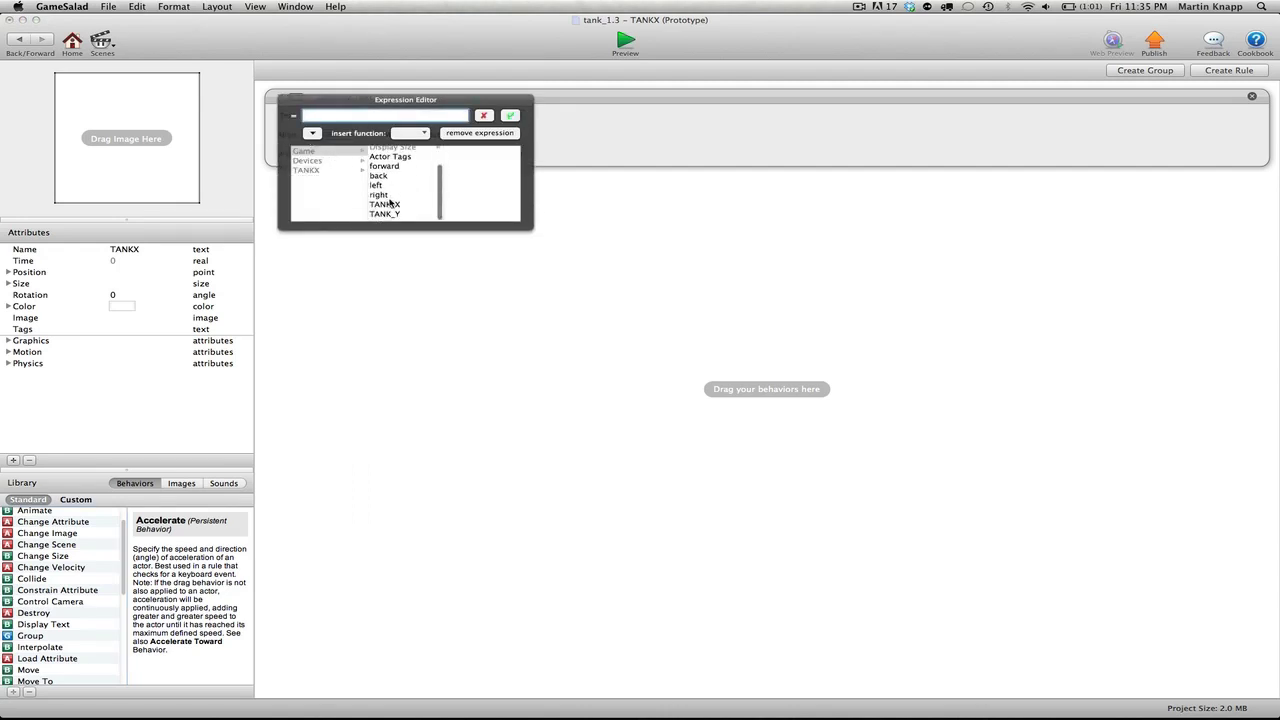
click(392, 206)
click(509, 114)
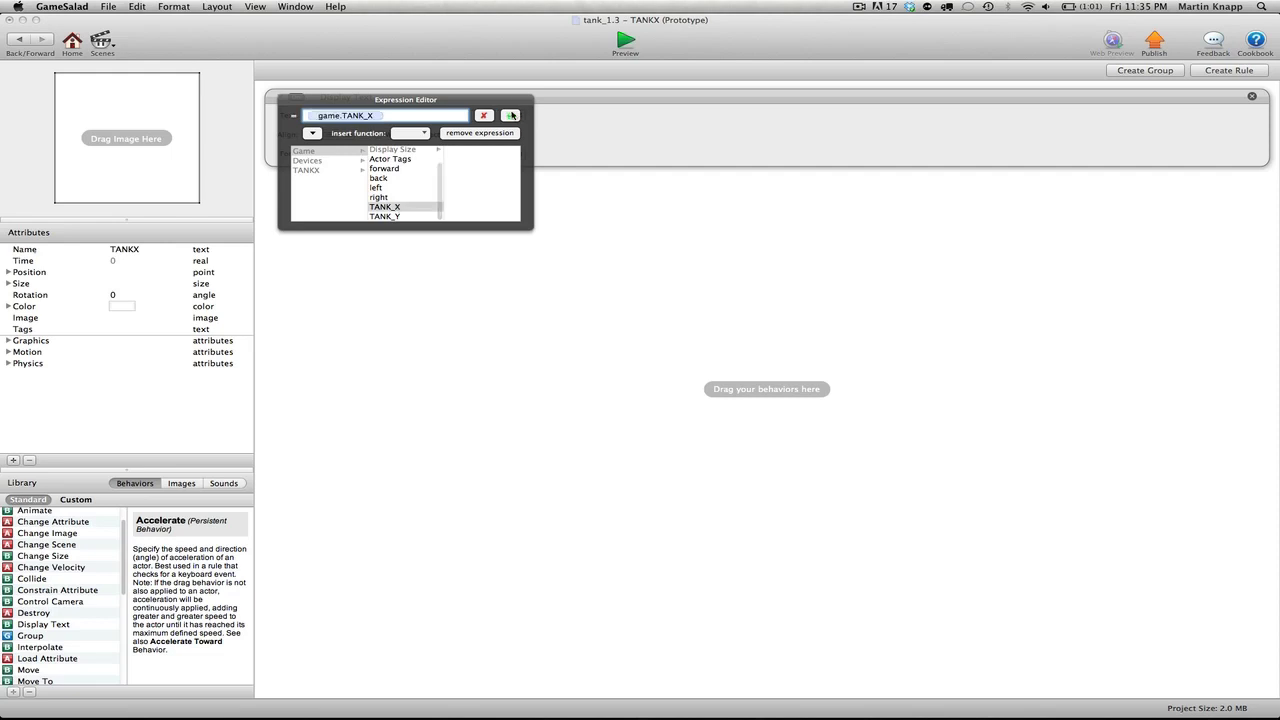
click(19, 38)
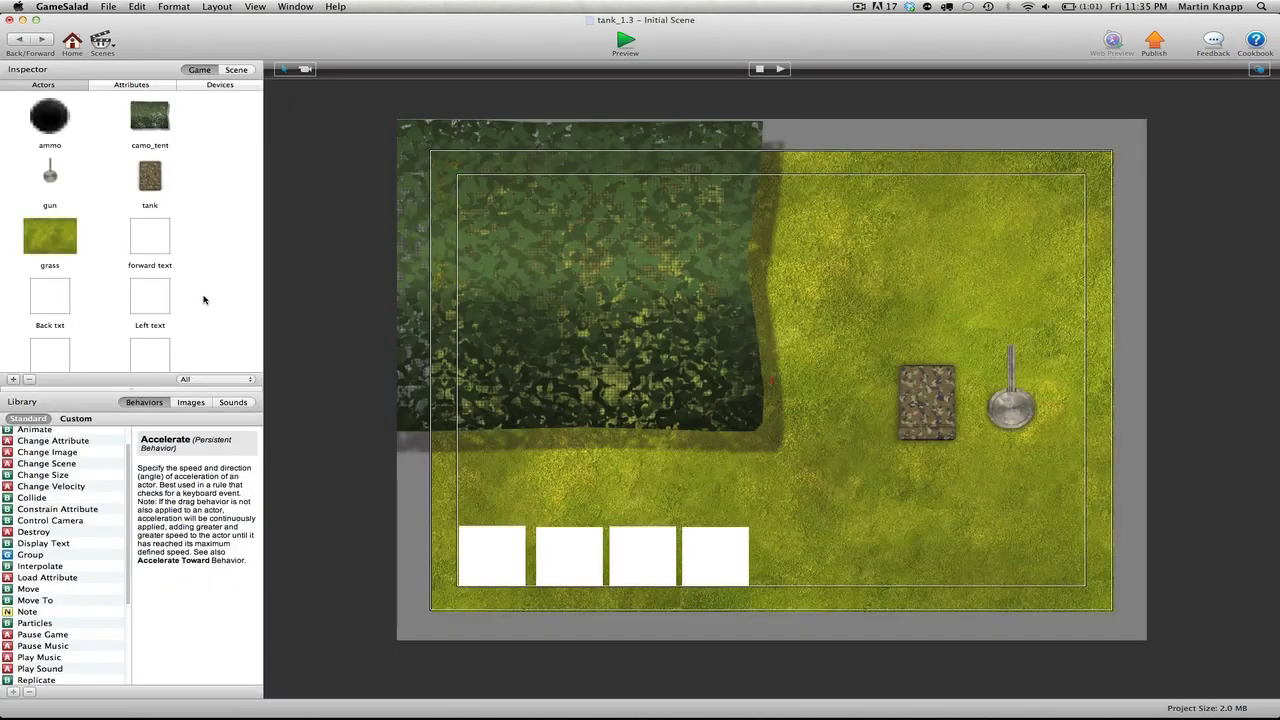
- Duplicate the TANKX actor and rename the copy TANKY
scroll(203, 338, down, 1)
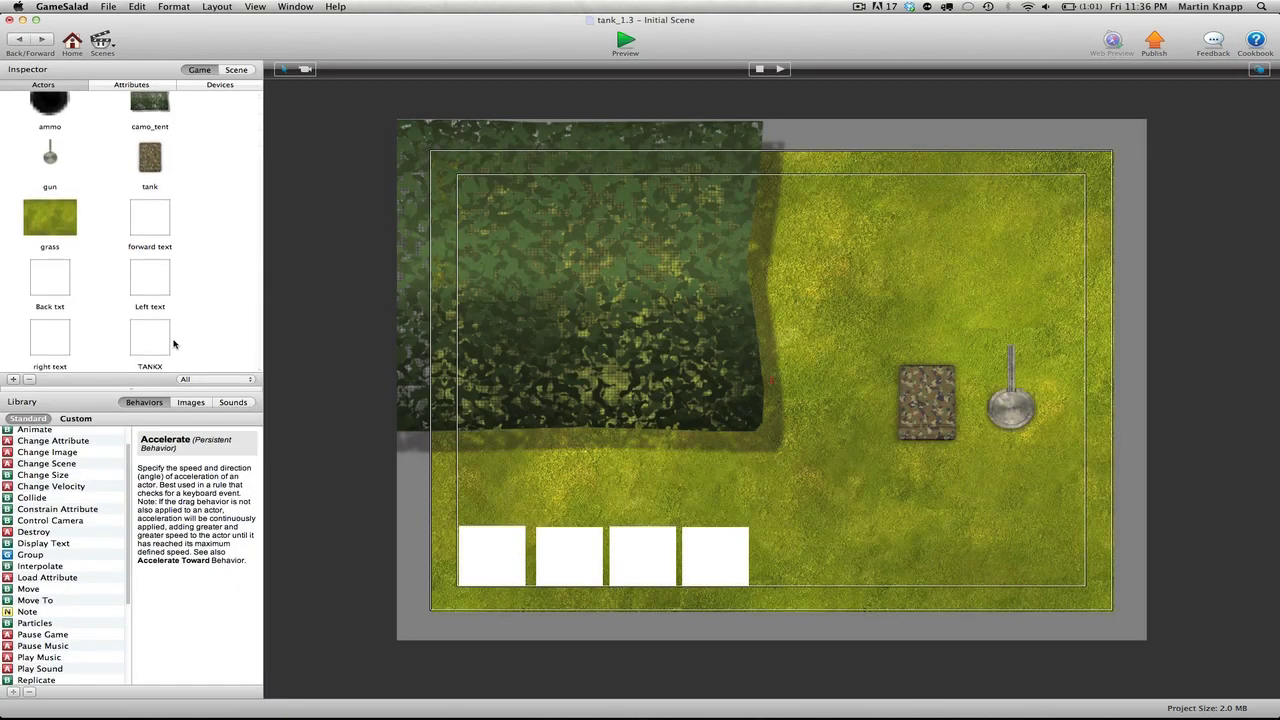
drag(163, 347, 214, 349)
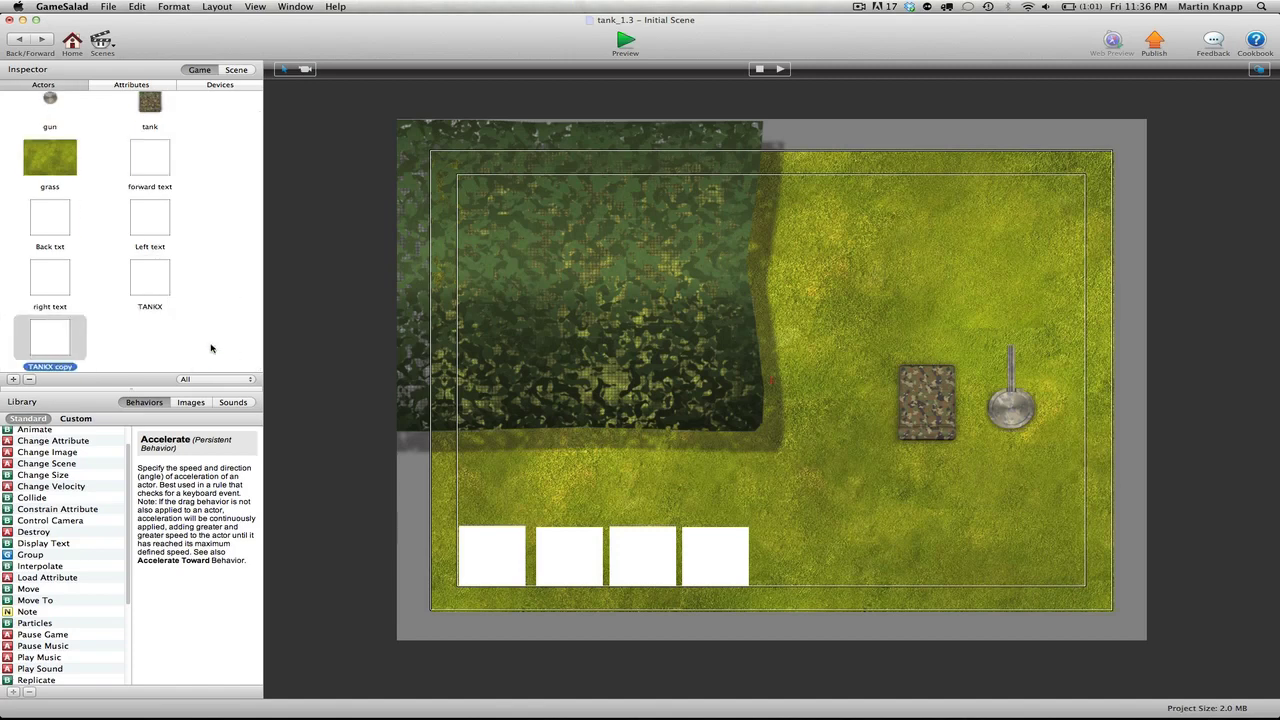
click(68, 368)
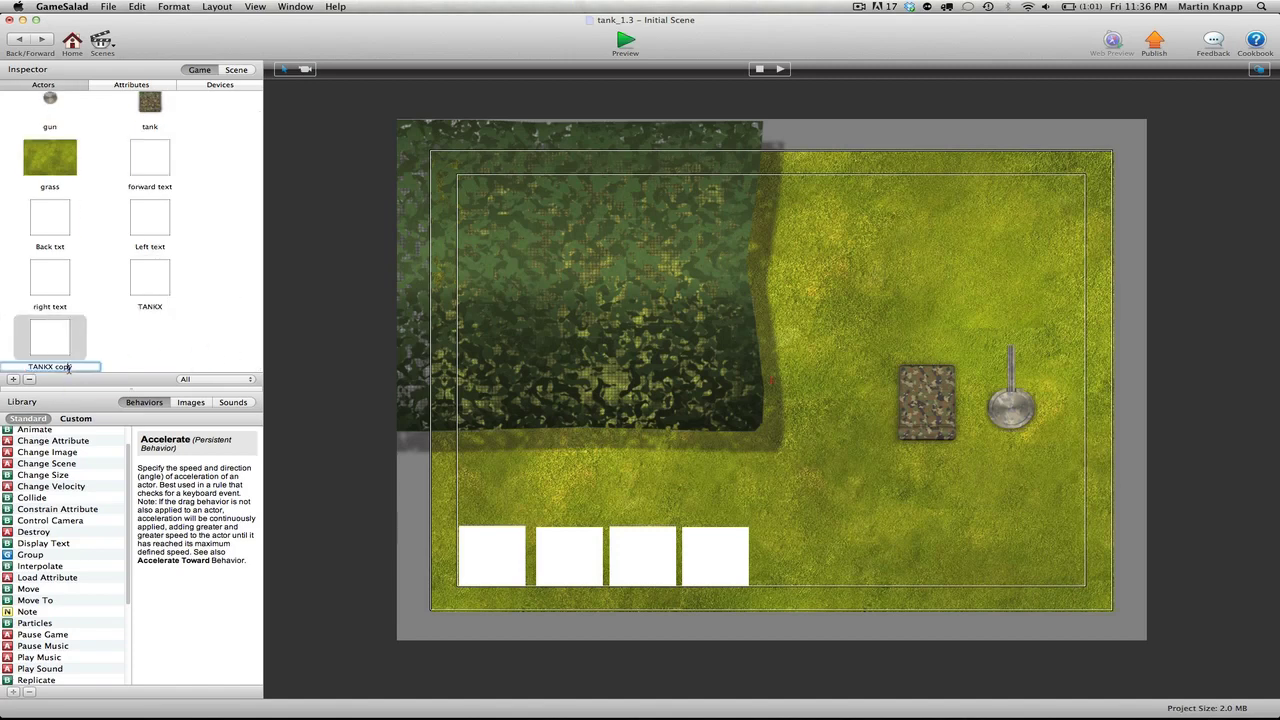
key(BackSpace)
key(BackSpace)
key(BackSpace)
key(BackSpace)
key(BackSpace)
key(BackSpace)
text(Y)
- Change TANKY's Display Text expression from game.TANK_X to game.TANK_Y
double_click(66, 349)
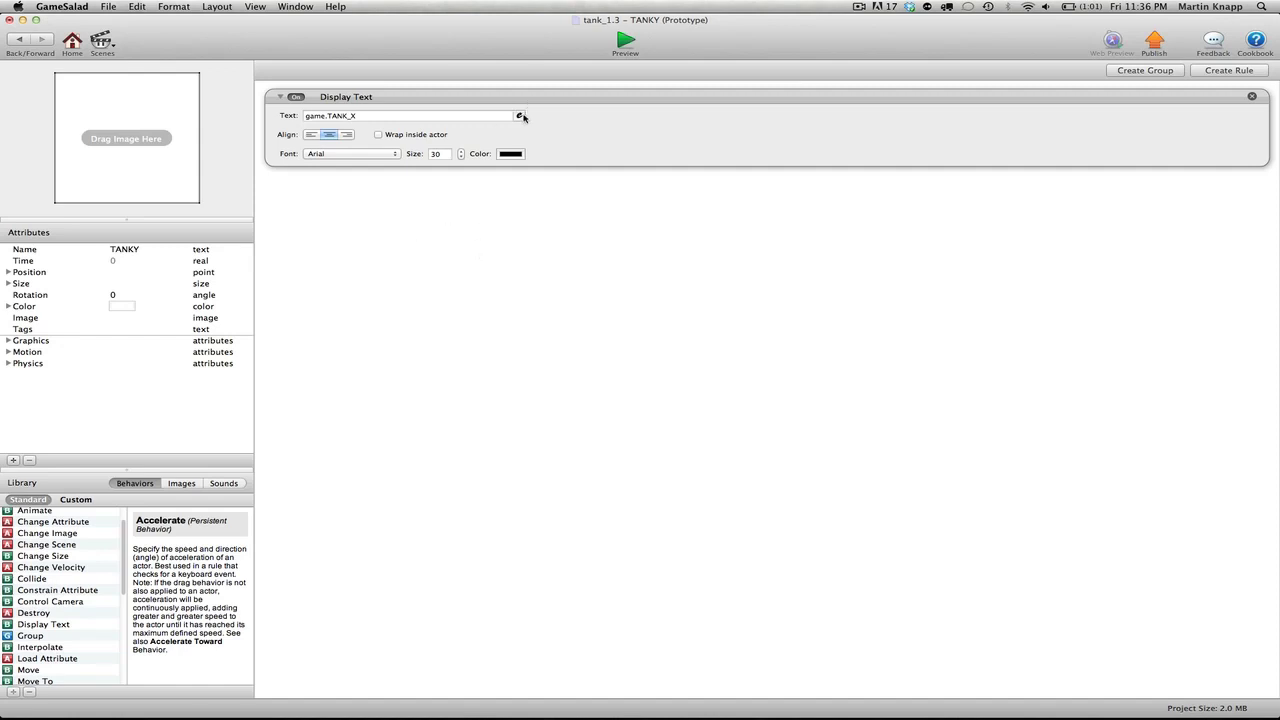
click(519, 116)
click(519, 133)
click(519, 116)
click(312, 133)
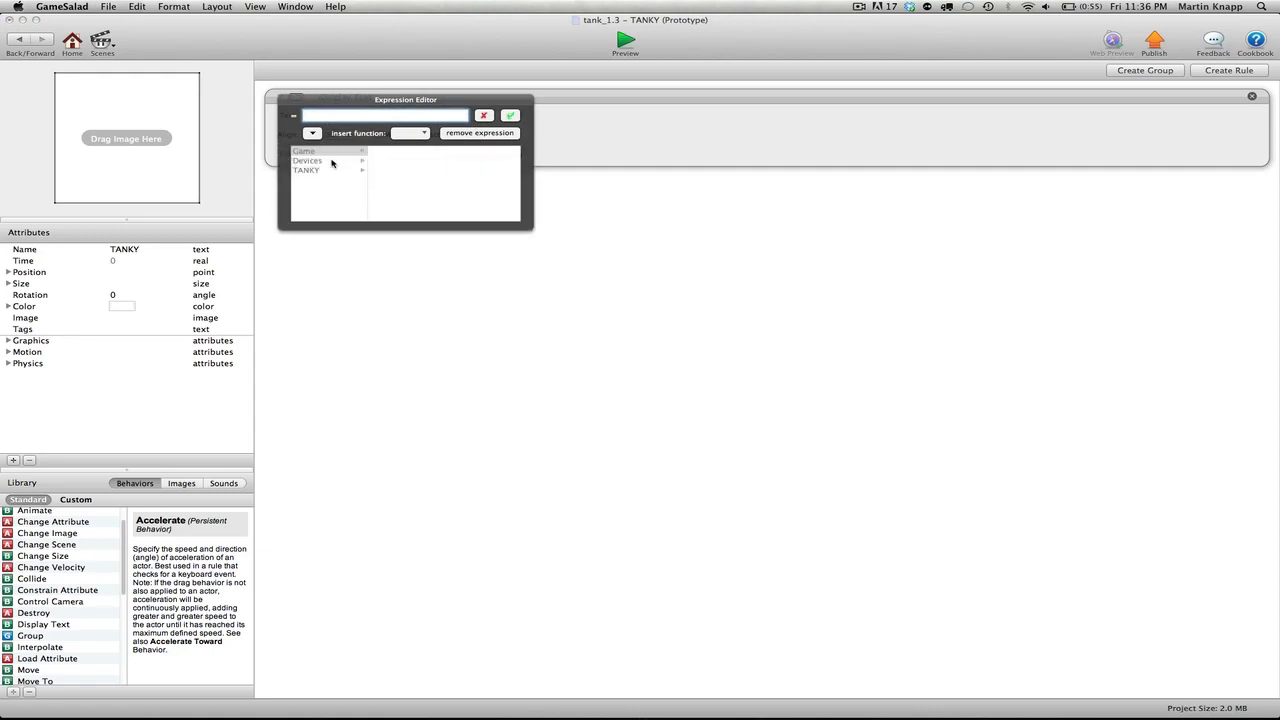
click(338, 154)
scroll(405, 212, down, 2)
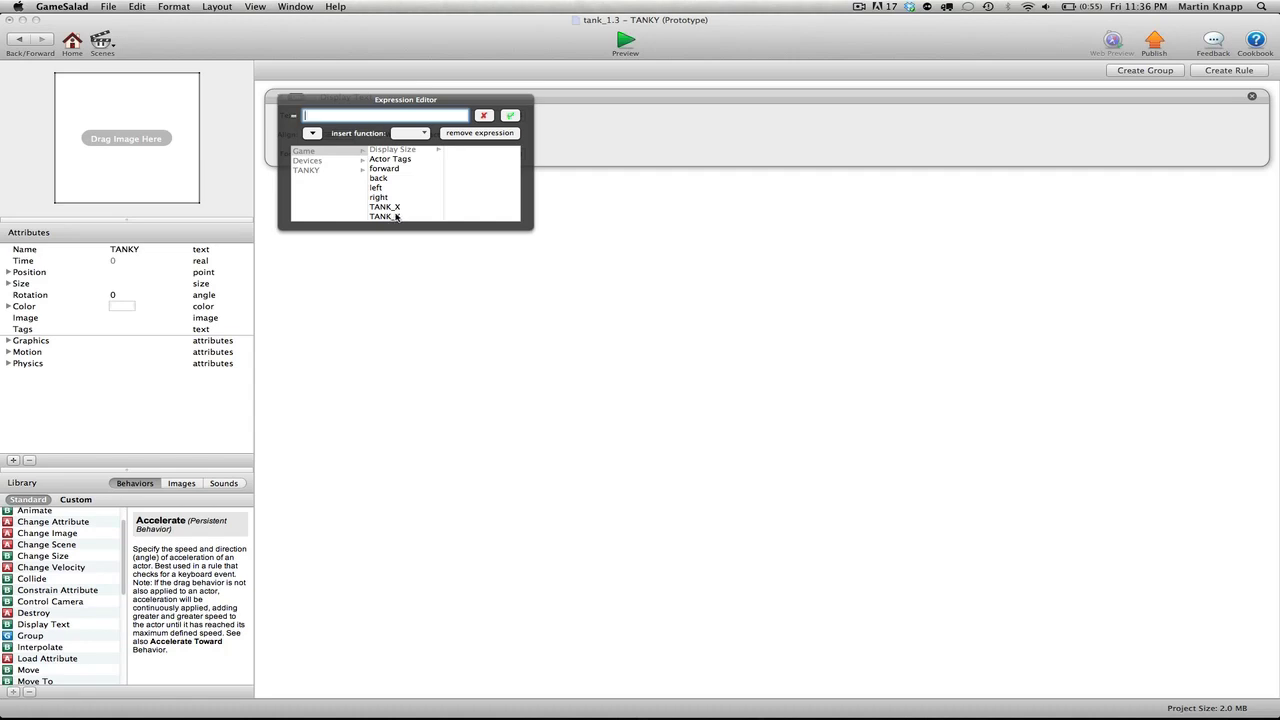
click(385, 216)
click(510, 115)
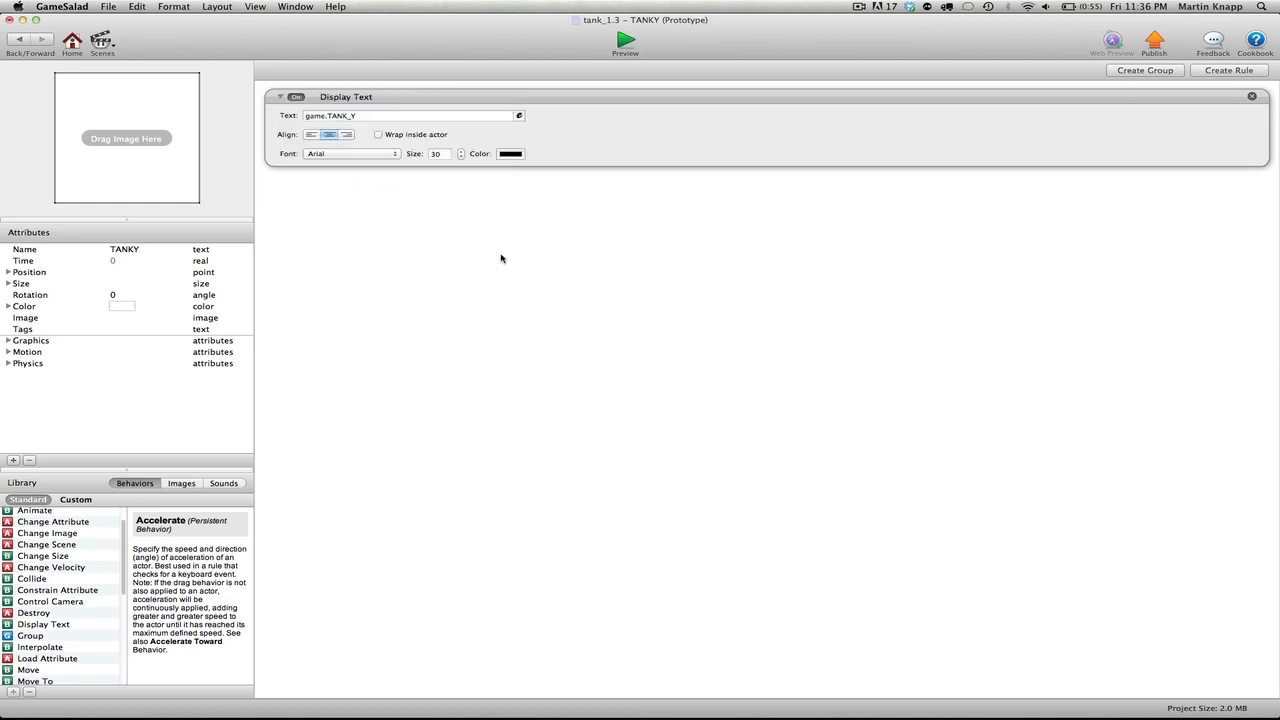
click(18, 38)
- Place TANKX and TANKY side by side at the top of the scene and preview
scroll(101, 294, down, 3)
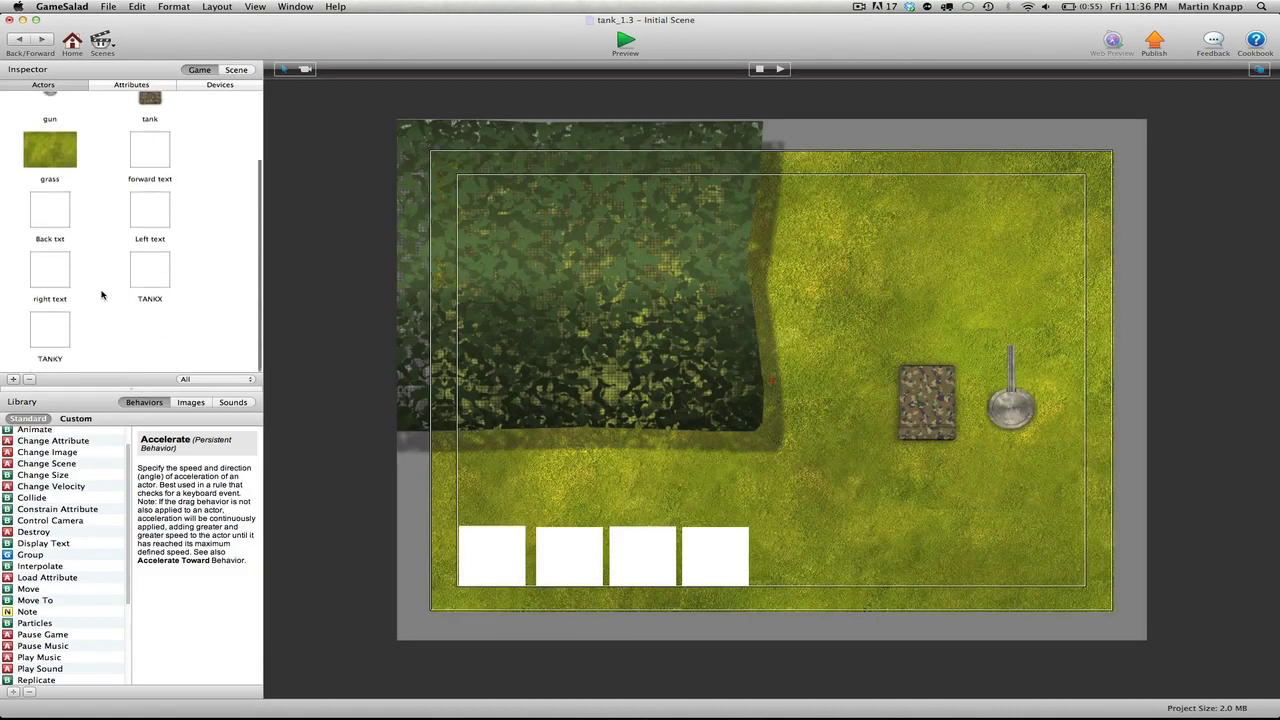
drag(150, 278, 814, 213)
drag(35, 343, 869, 205)
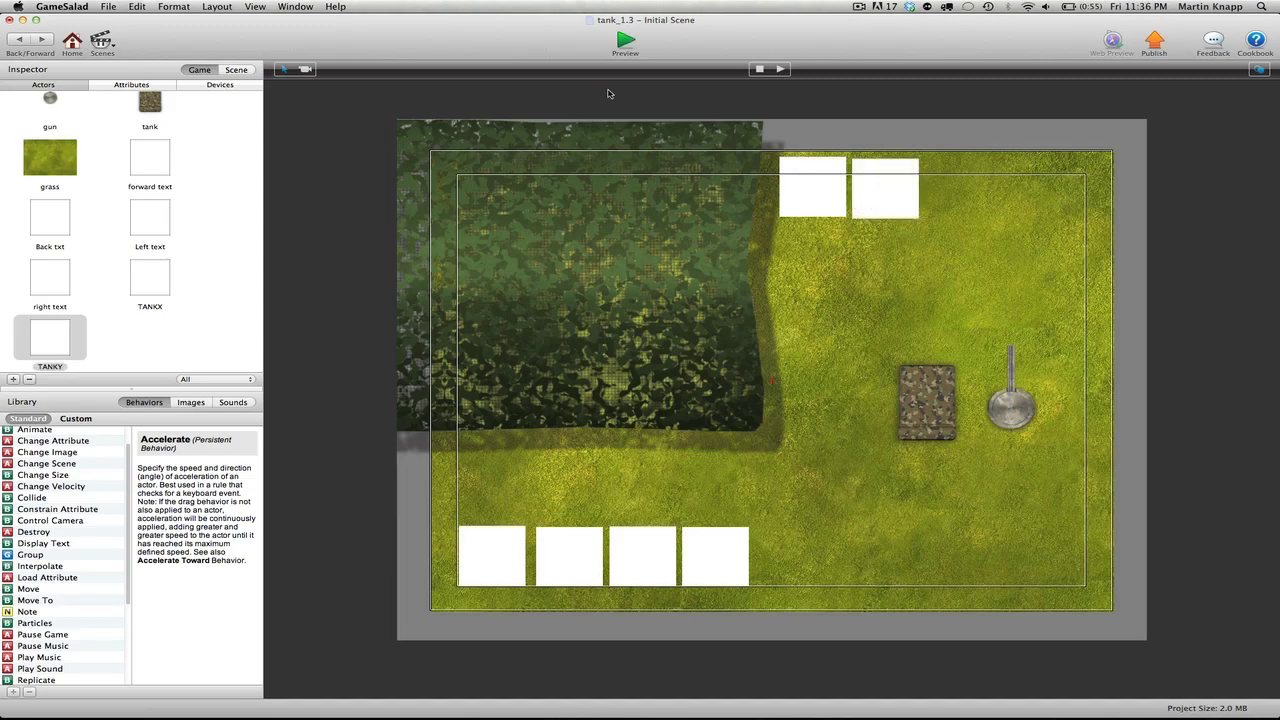
click(626, 42)
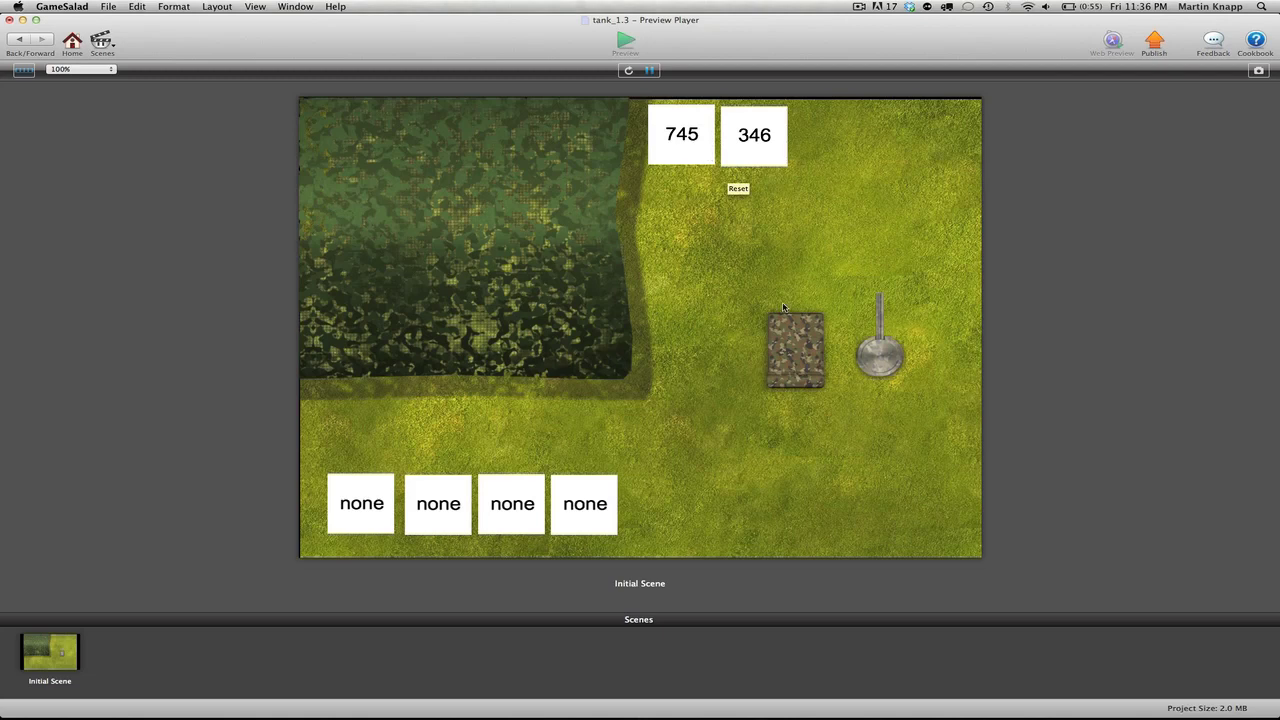
- Drive the tank with the arrow keys until the readouts show 837 and 571, then close the preview
key(Up)
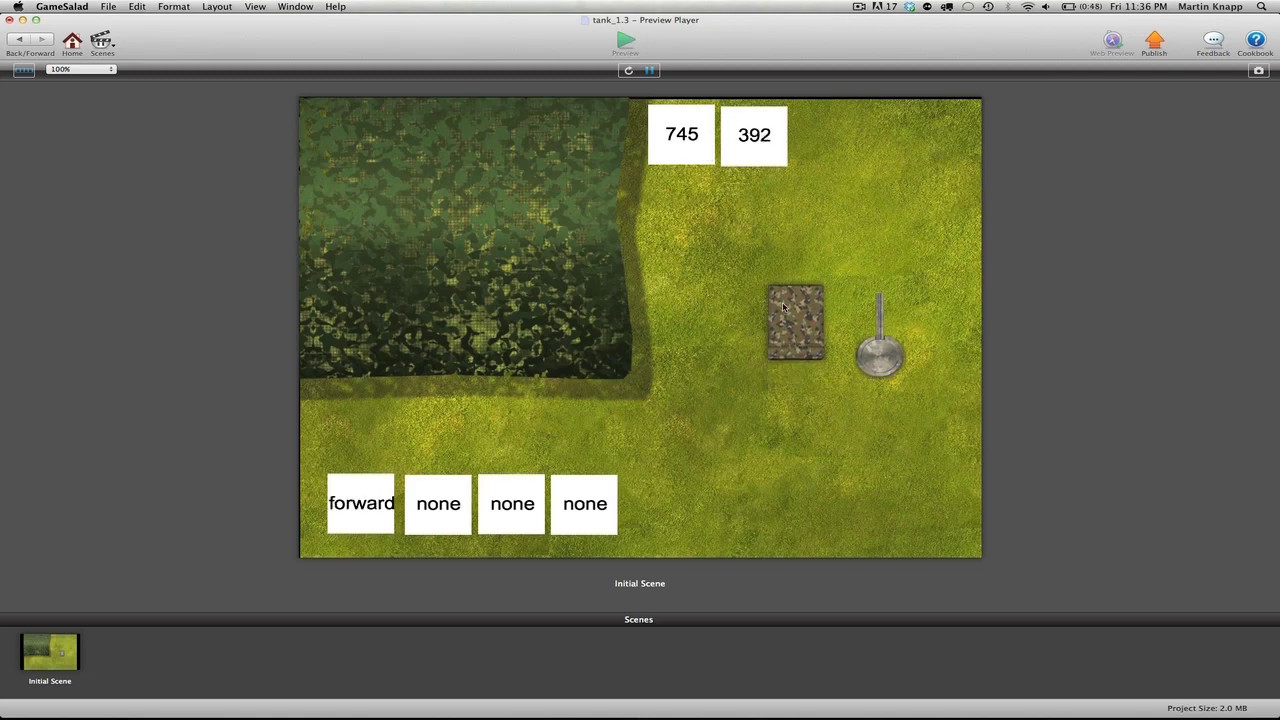
key(Down)
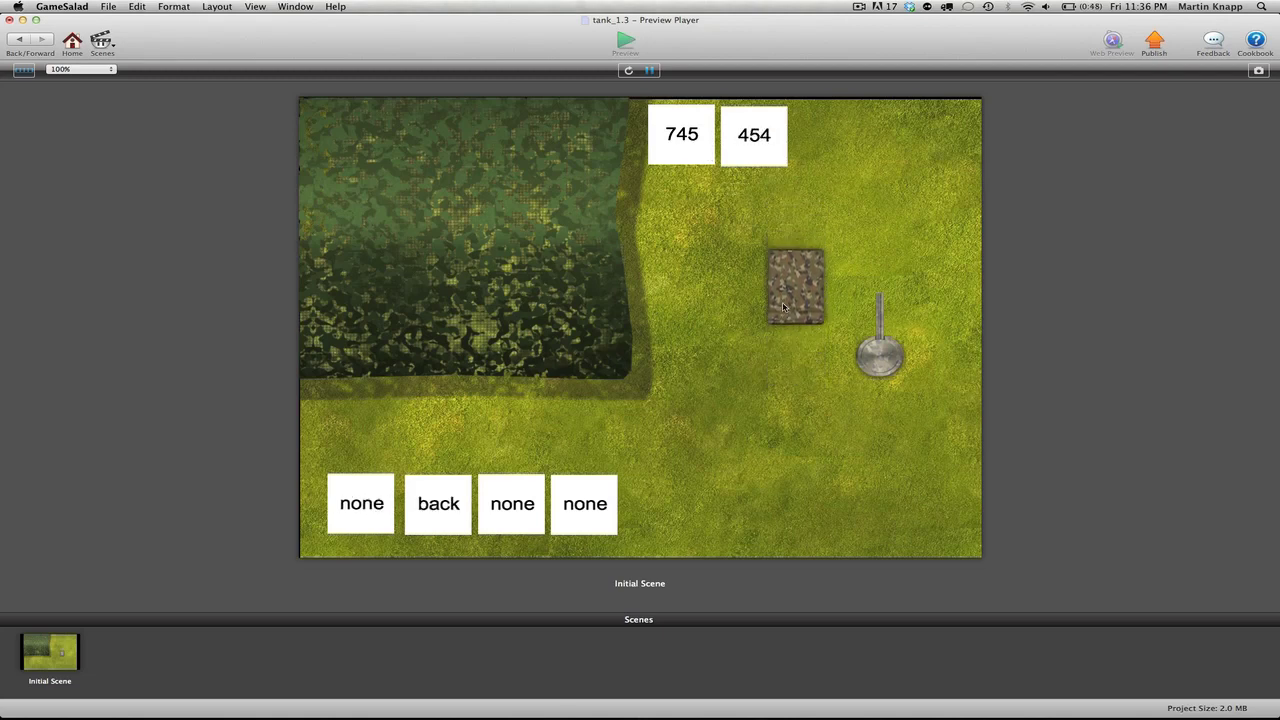
key(Left)
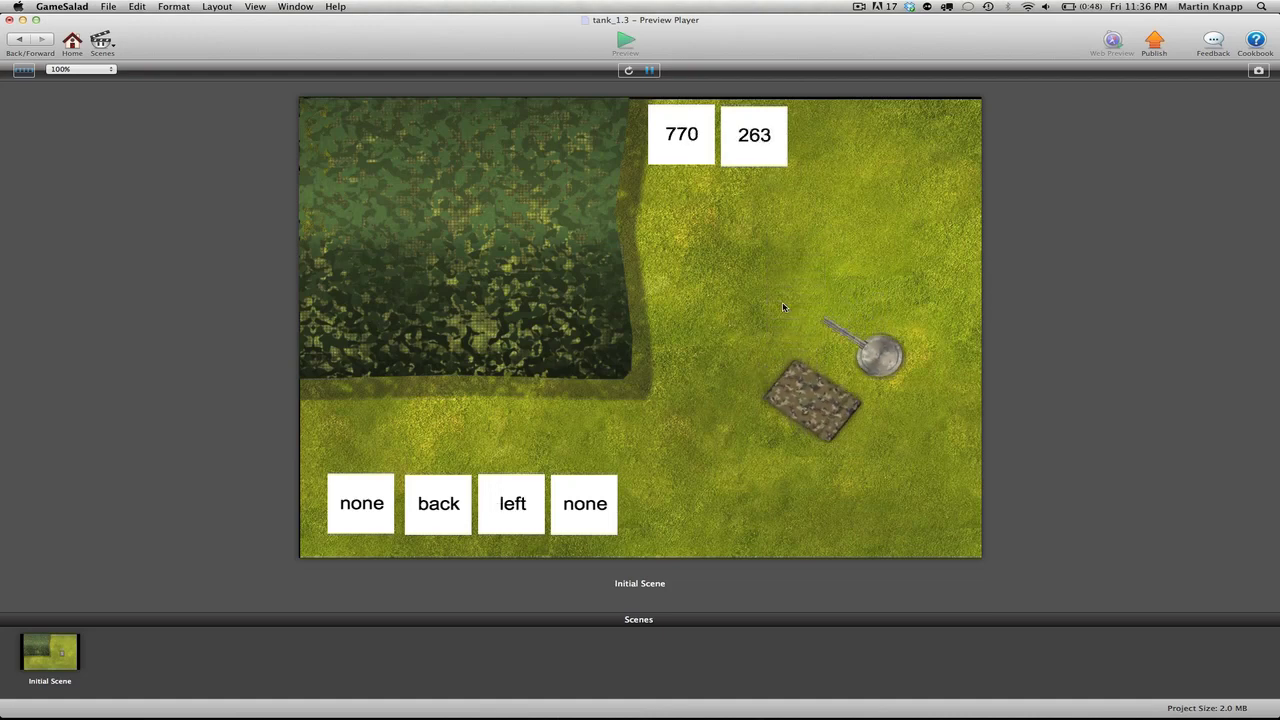
key(Up)
key(Right)
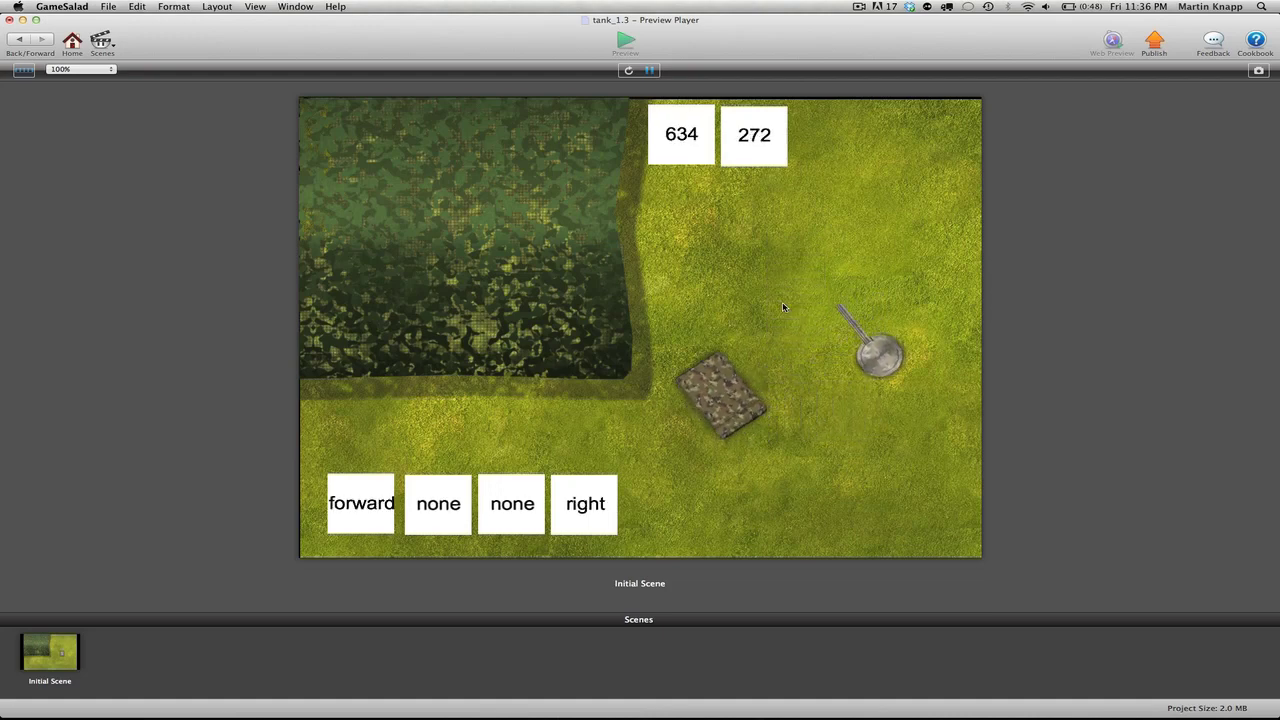
key(Right)
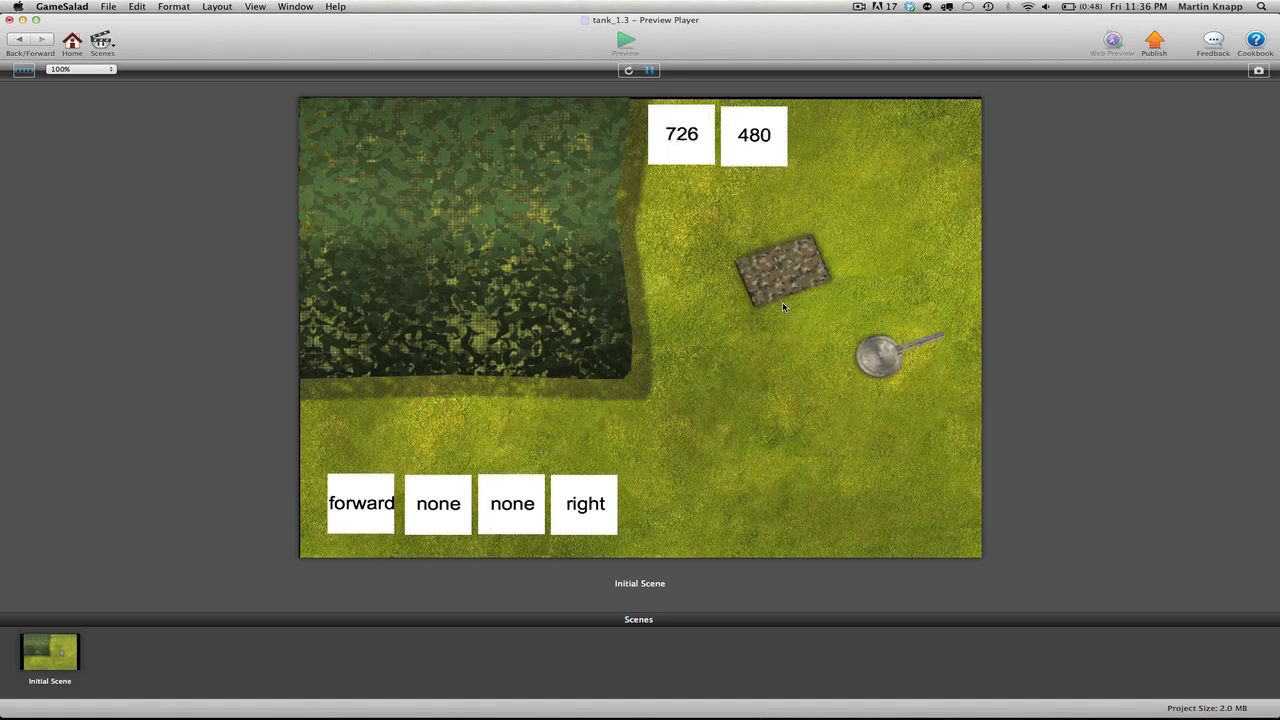
key(Left)
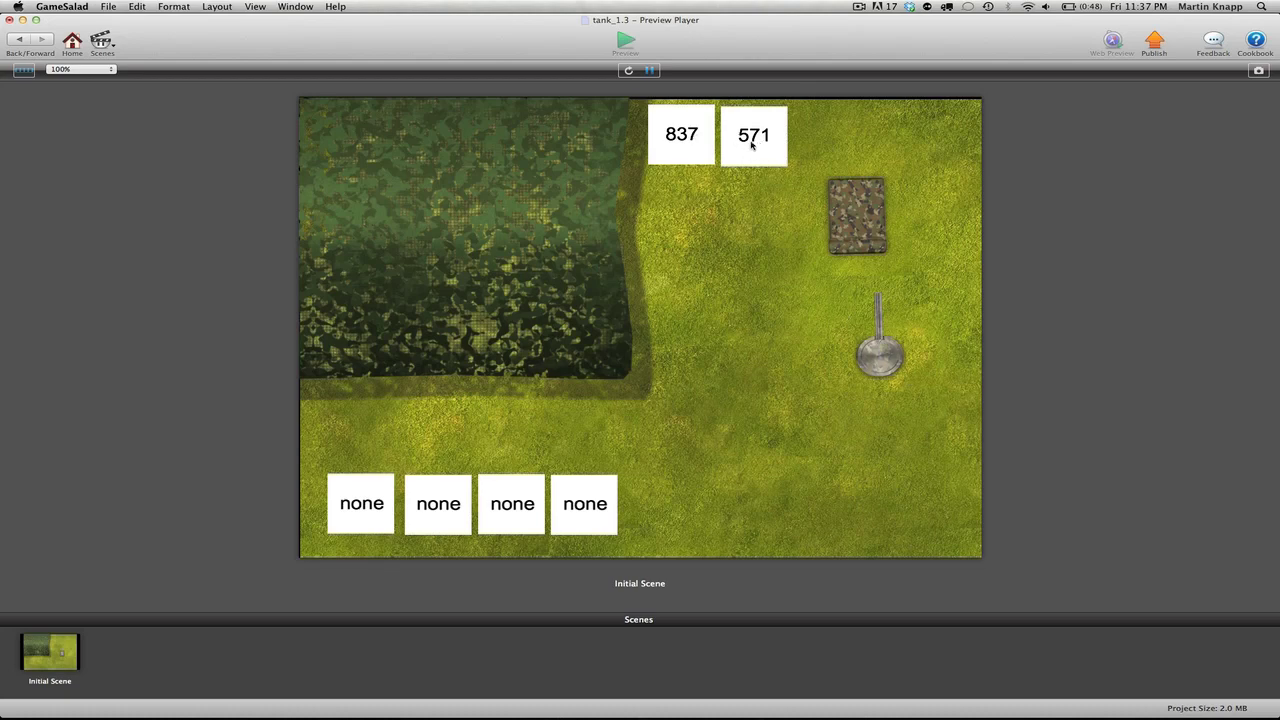
click(18, 38)
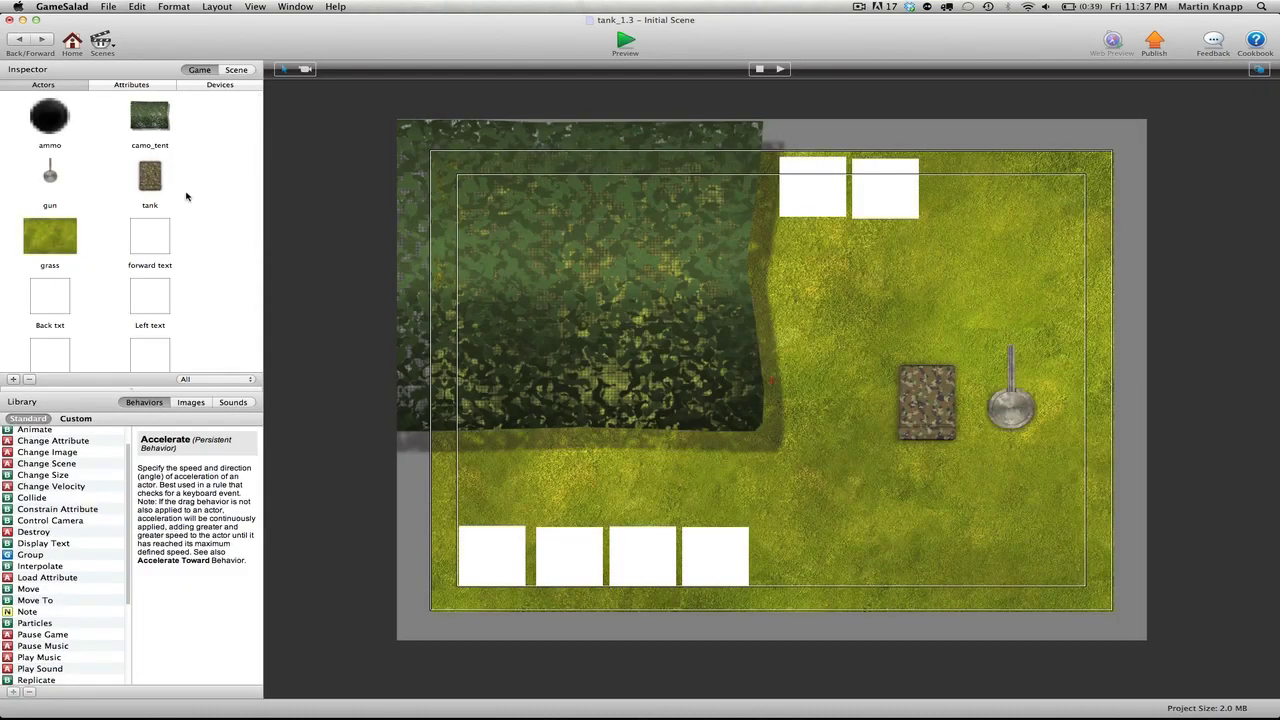
- Open the gun actor and collapse its left- and right-rotation rules
double_click(50, 177)
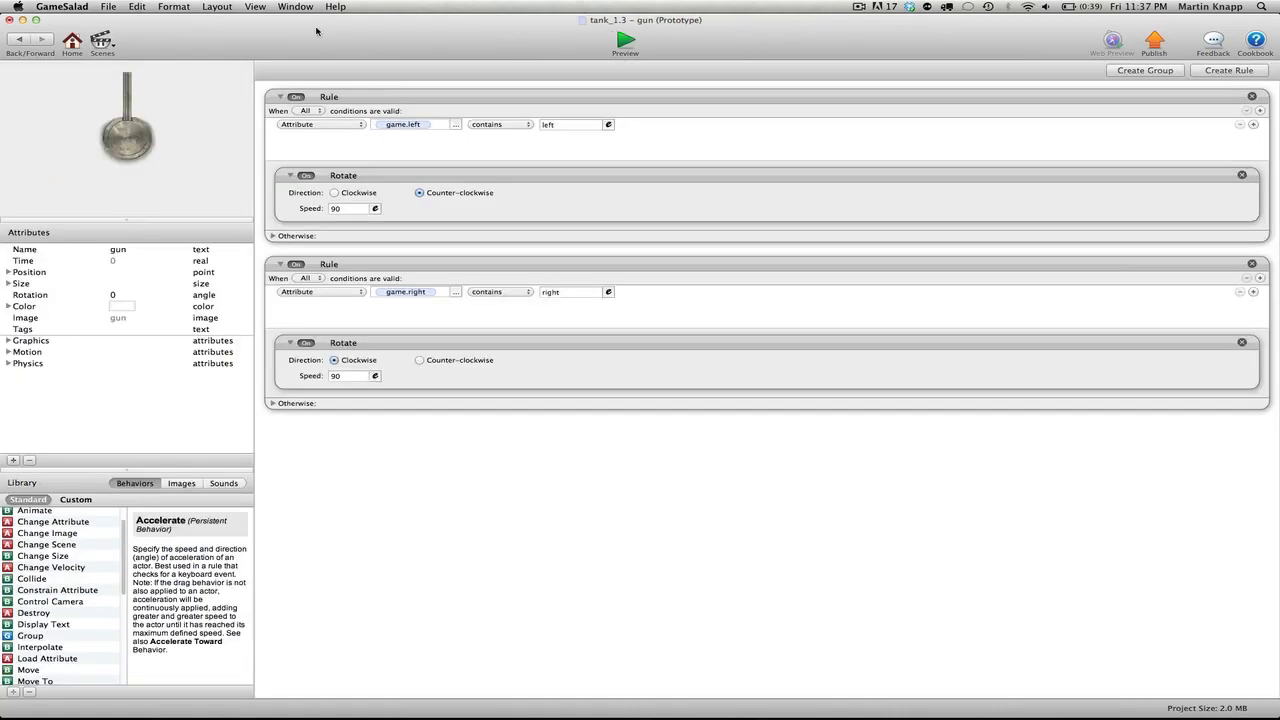
click(280, 97)
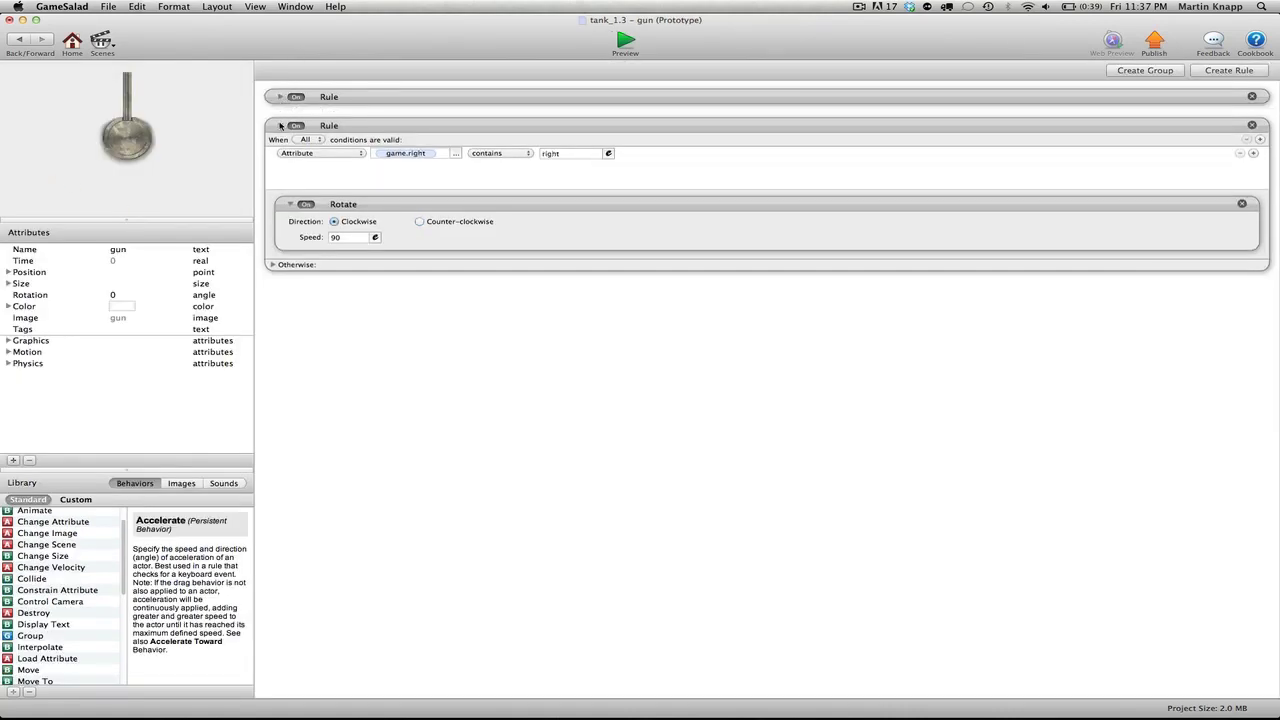
click(280, 125)
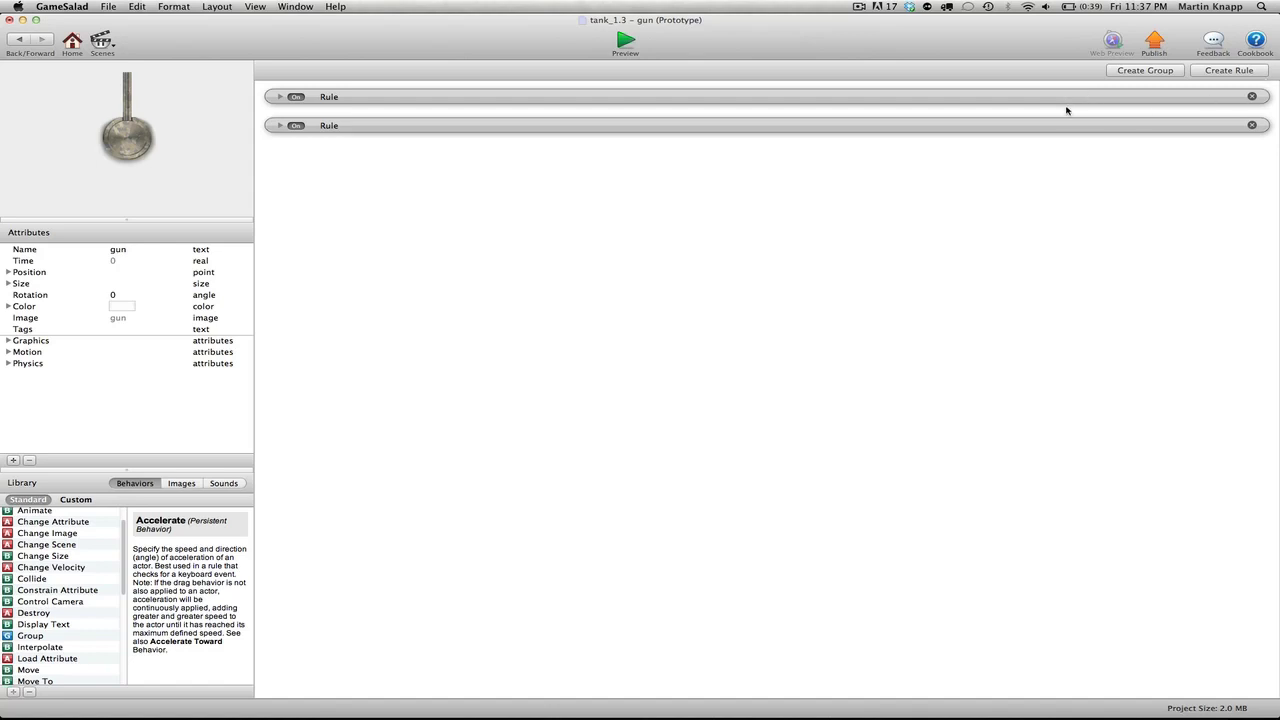
scroll(28, 620, down, 10)
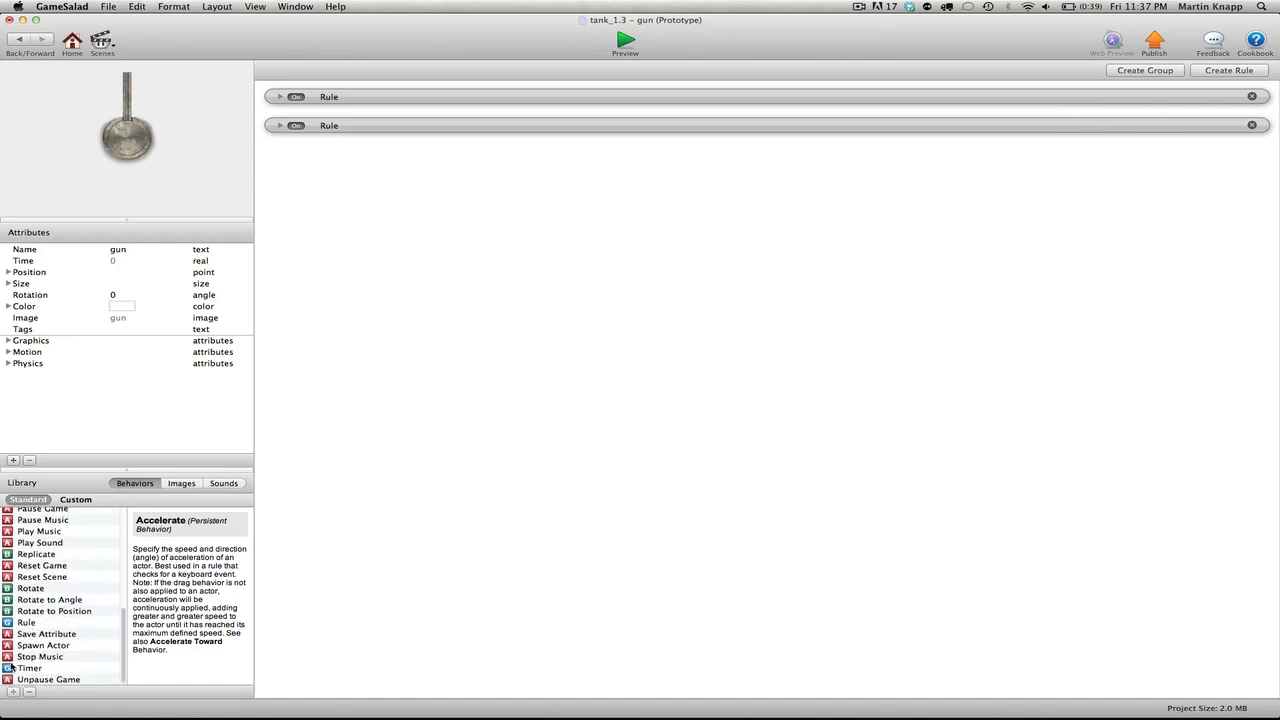
- Add a Timer set to Every 0.001 seconds with Run to Completion enabled
drag(28, 668, 474, 351)
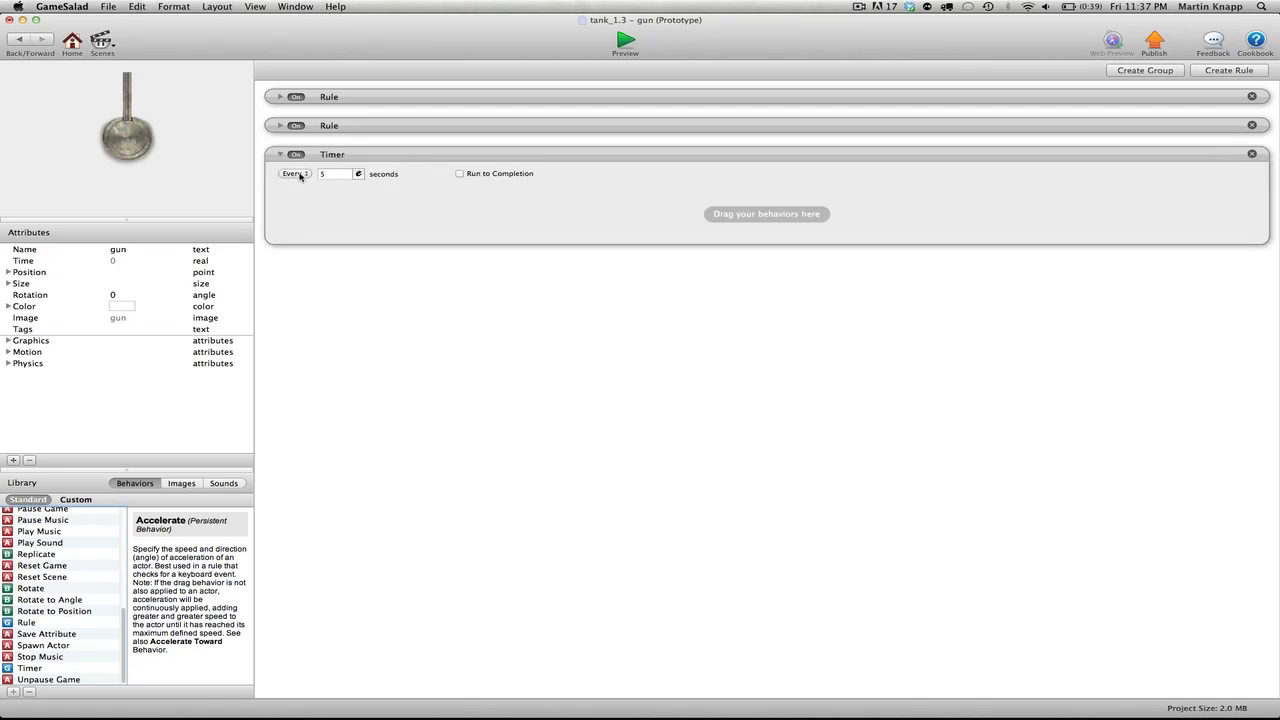
click(300, 176)
click(356, 178)
click(350, 174)
click(459, 174)
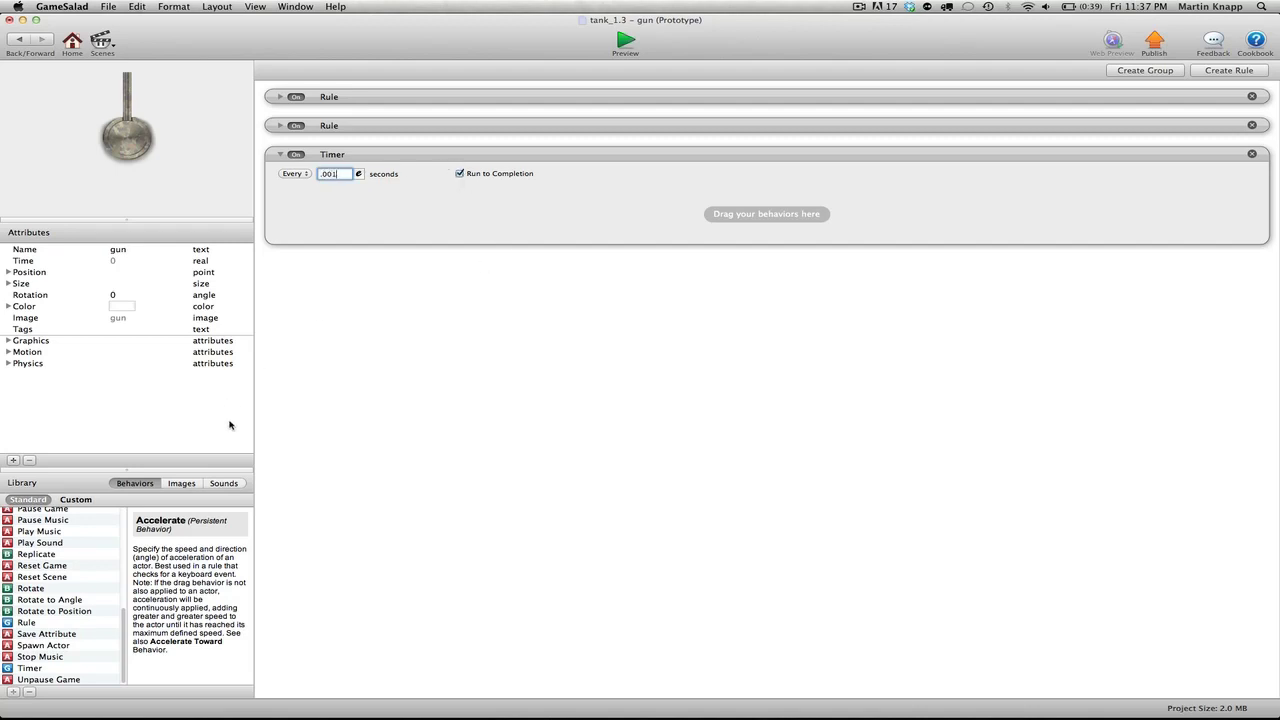
- Place a Change Attribute behaviour inside the Timer
scroll(84, 630, up, 5)
scroll(84, 630, up, 8)
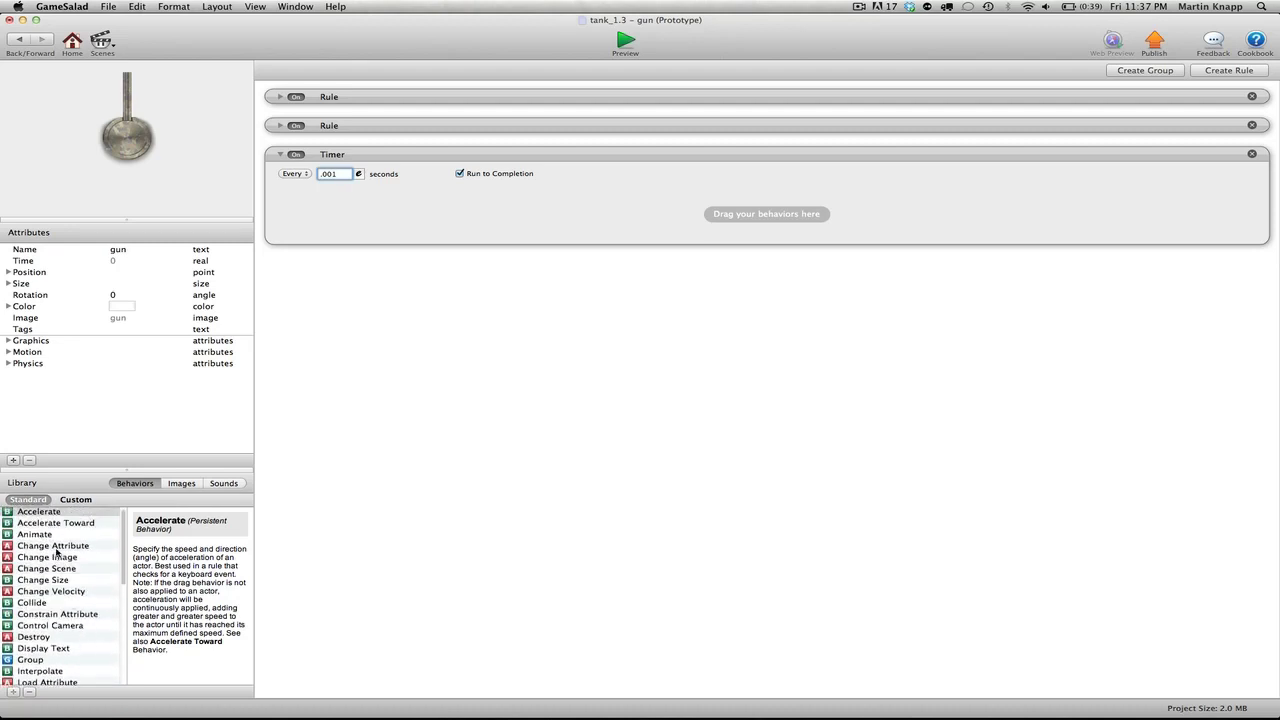
drag(58, 550, 378, 218)
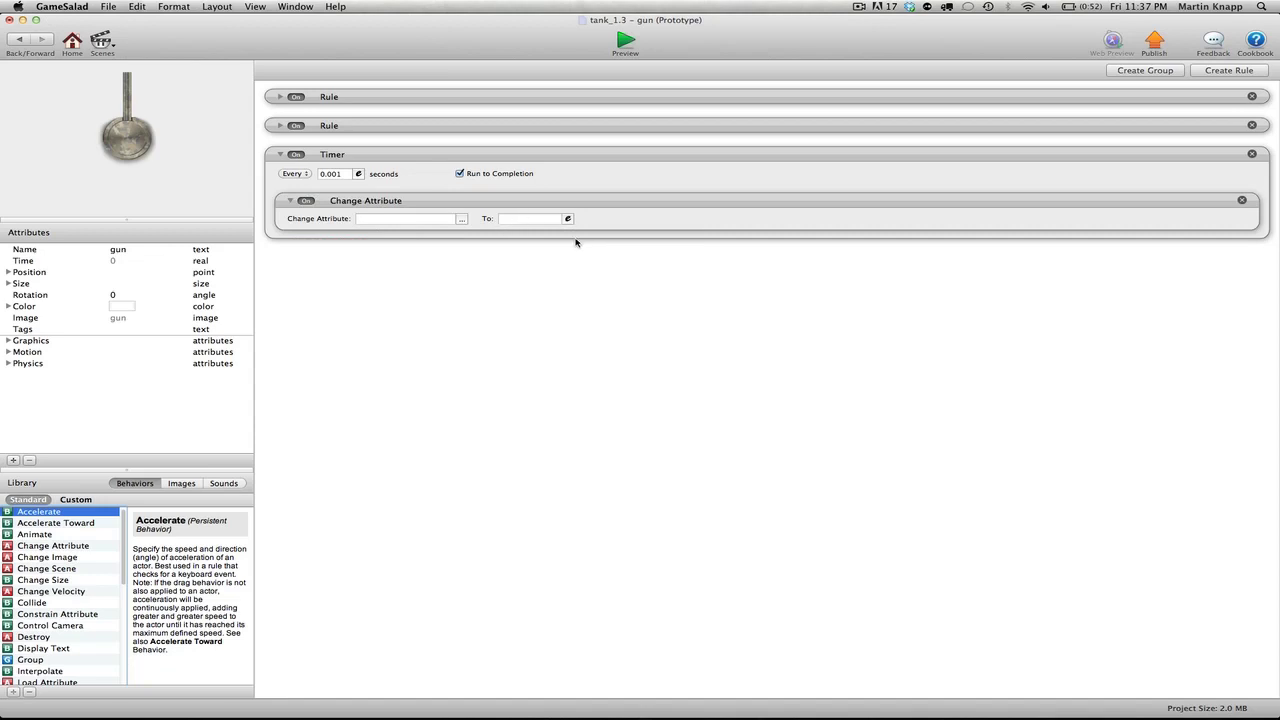
- Set the Change Attribute's target to the gun's self.Position.X
click(462, 219)
click(482, 250)
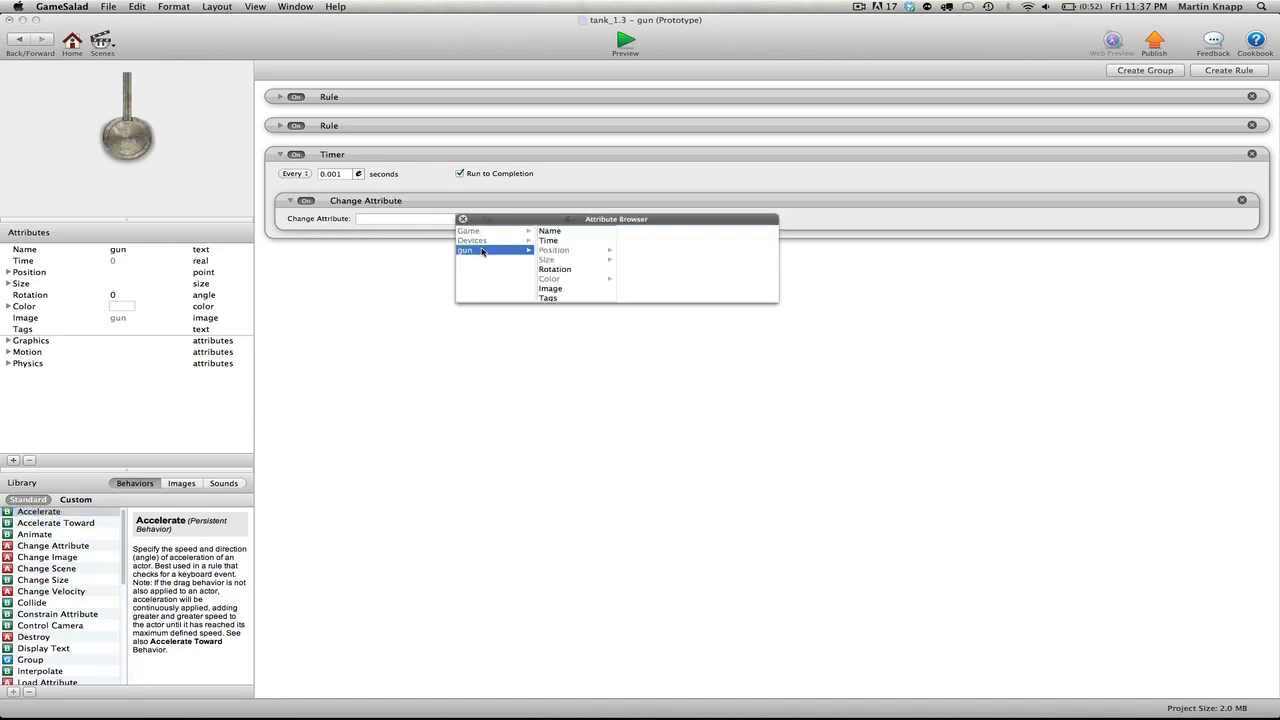
click(563, 251)
double_click(633, 232)
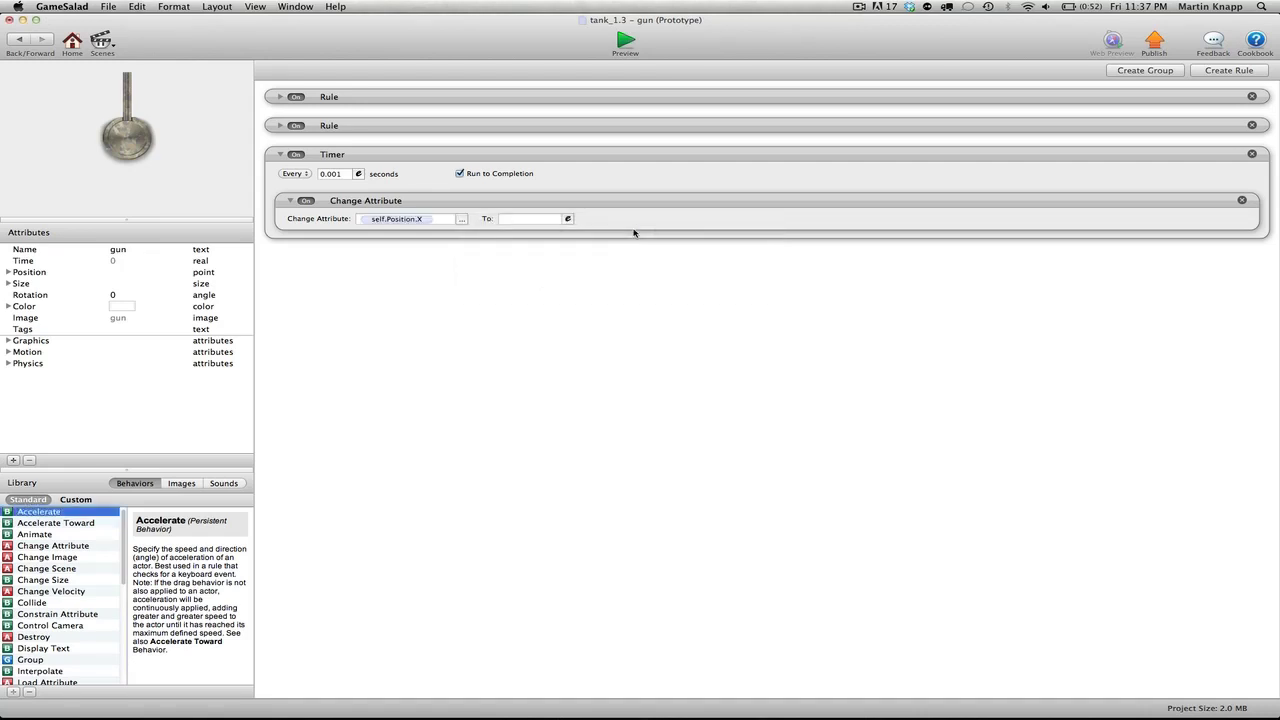
- Set its value to the expression game.TANK_X, then duplicate the behaviour below itself
click(567, 218)
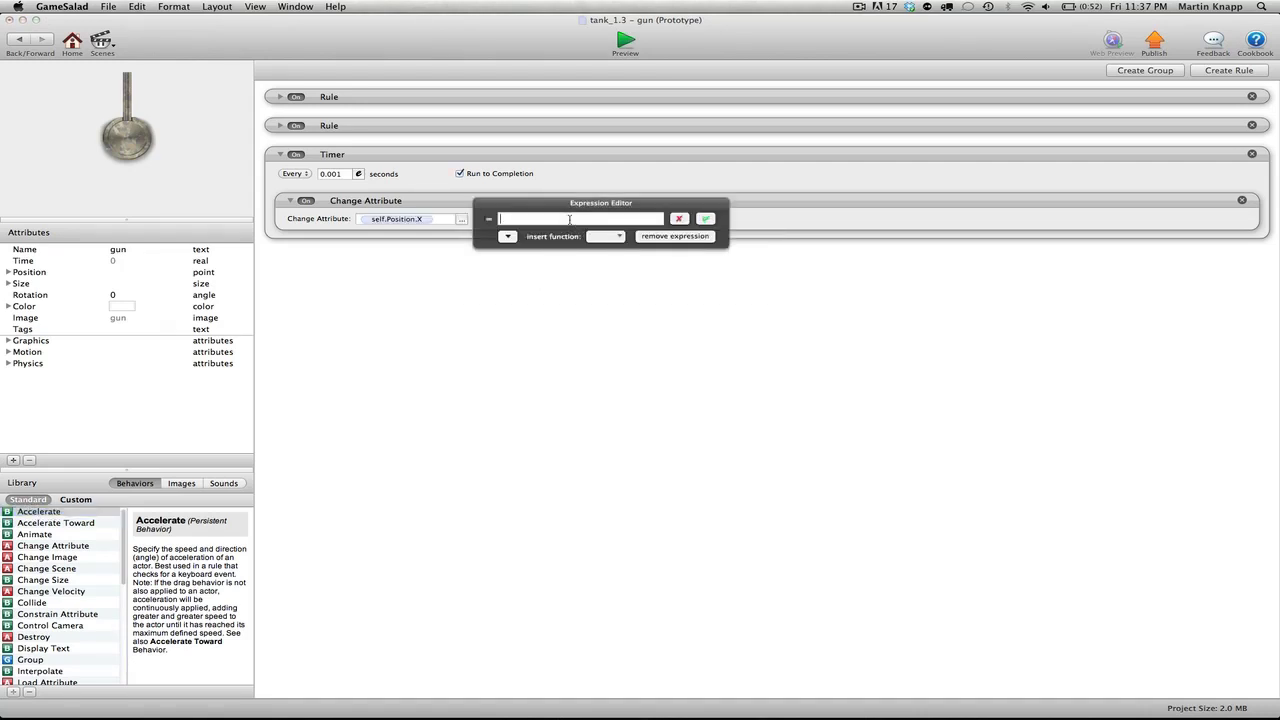
click(508, 237)
click(520, 258)
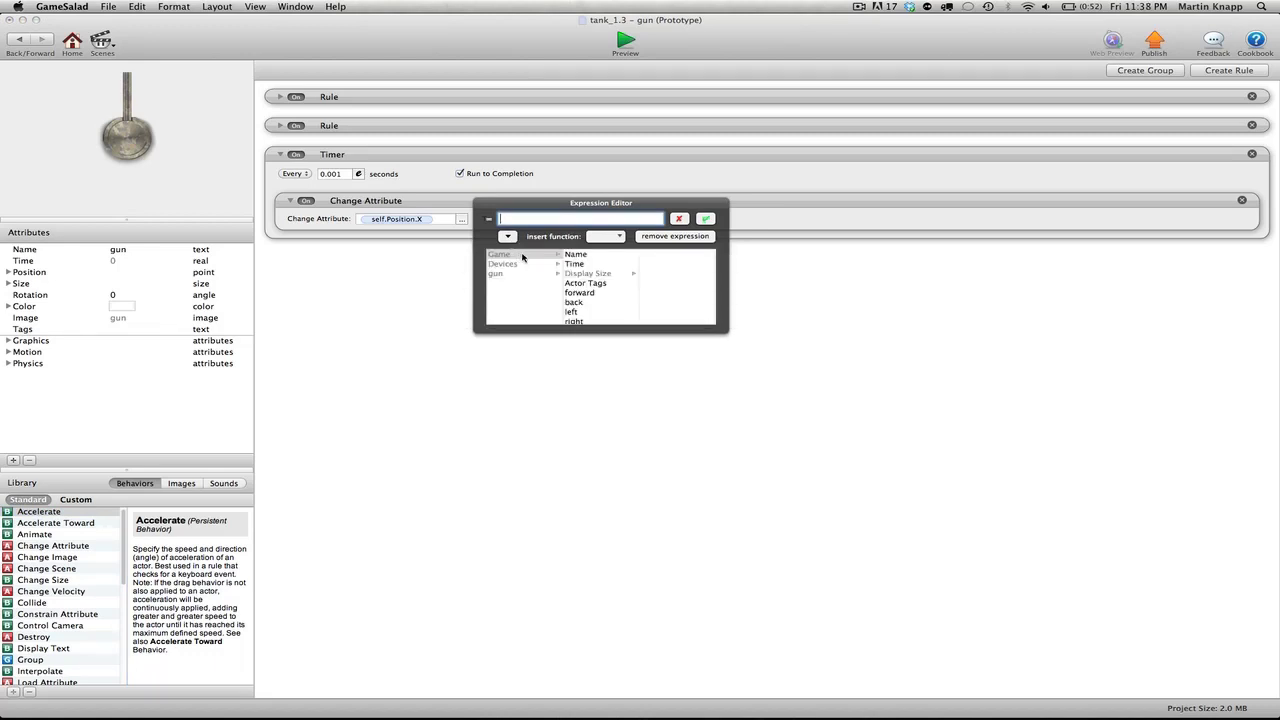
scroll(591, 306, down, 3)
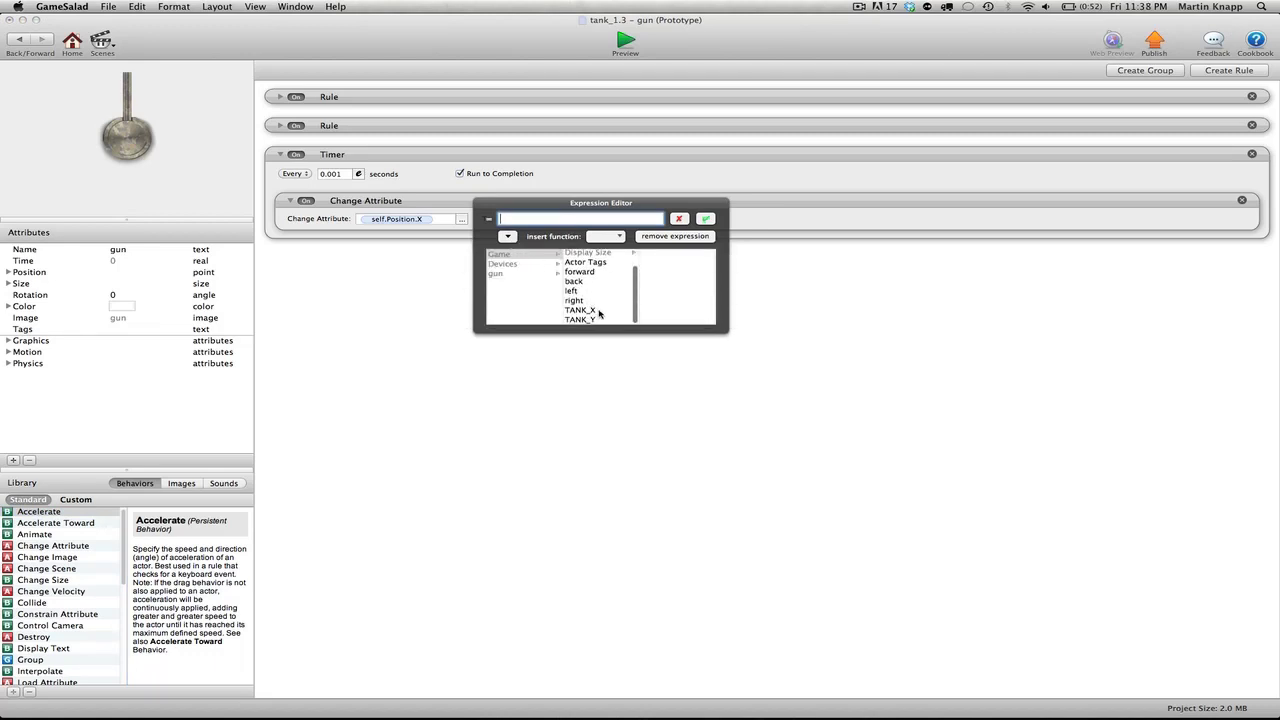
click(589, 309)
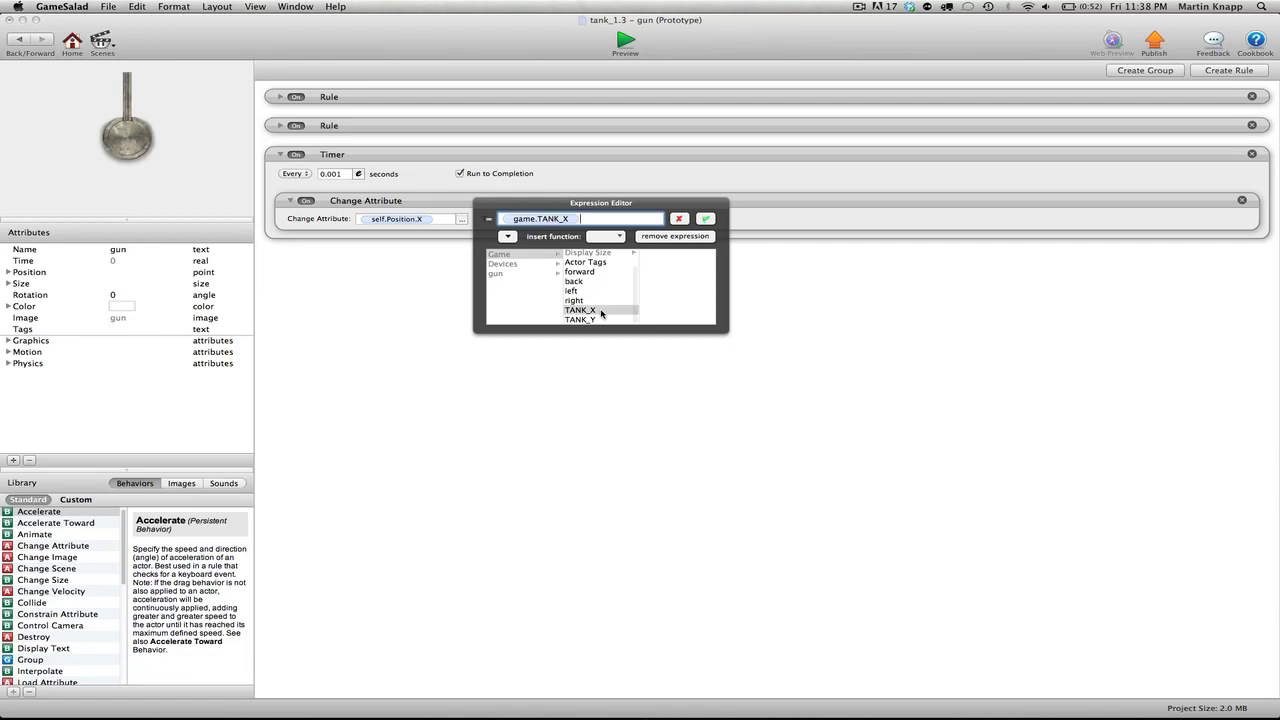
click(706, 219)
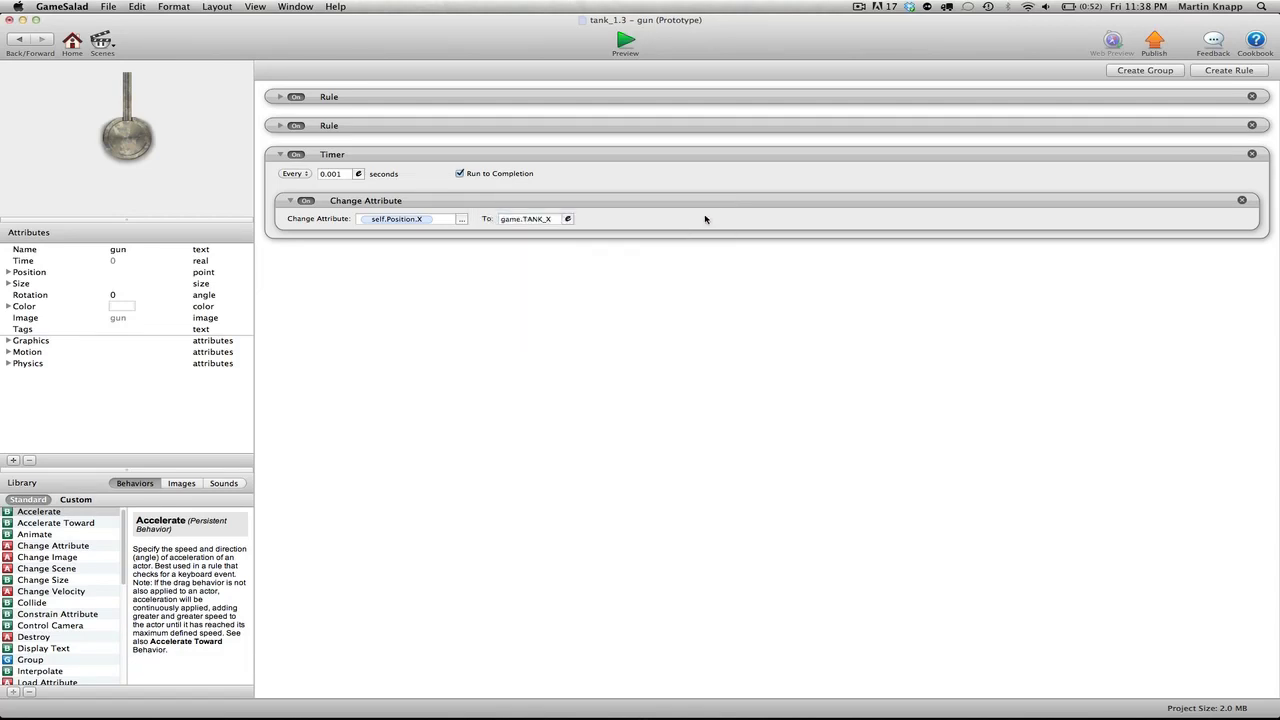
alt+drag(685, 204, 690, 245)
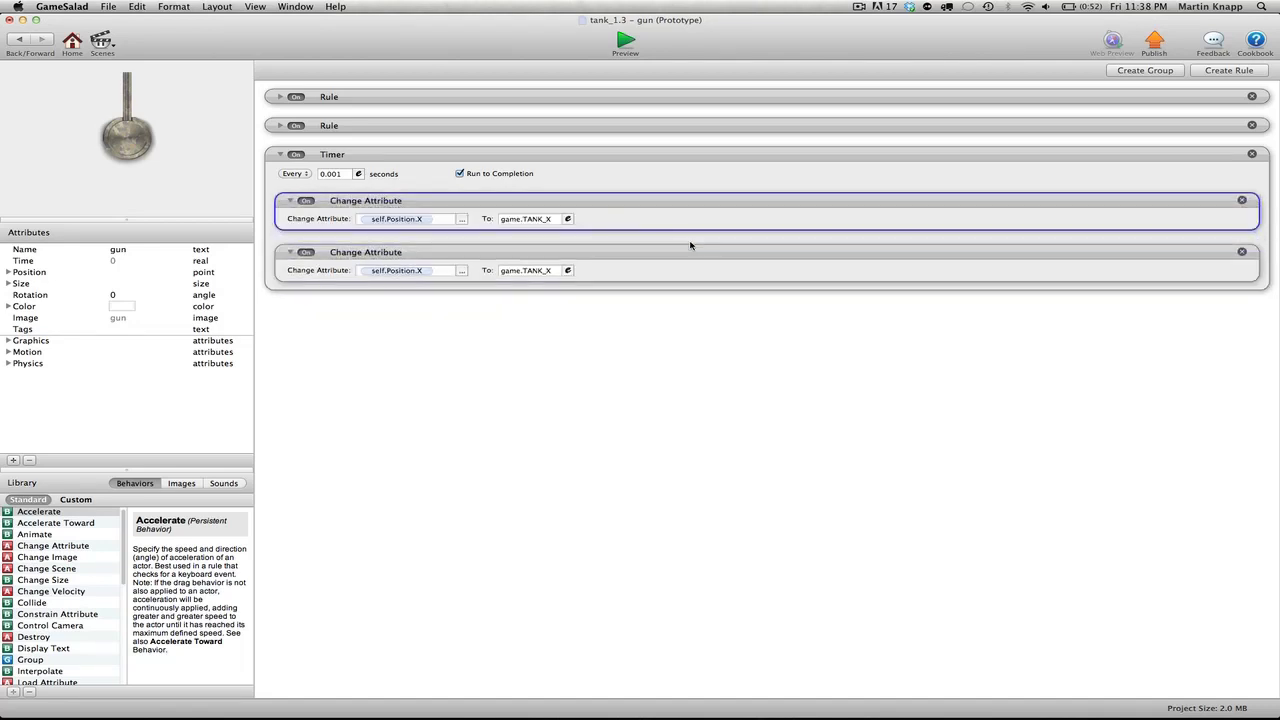
- Change the copied behaviour's target attribute to the gun's self.Position.Y
click(464, 272)
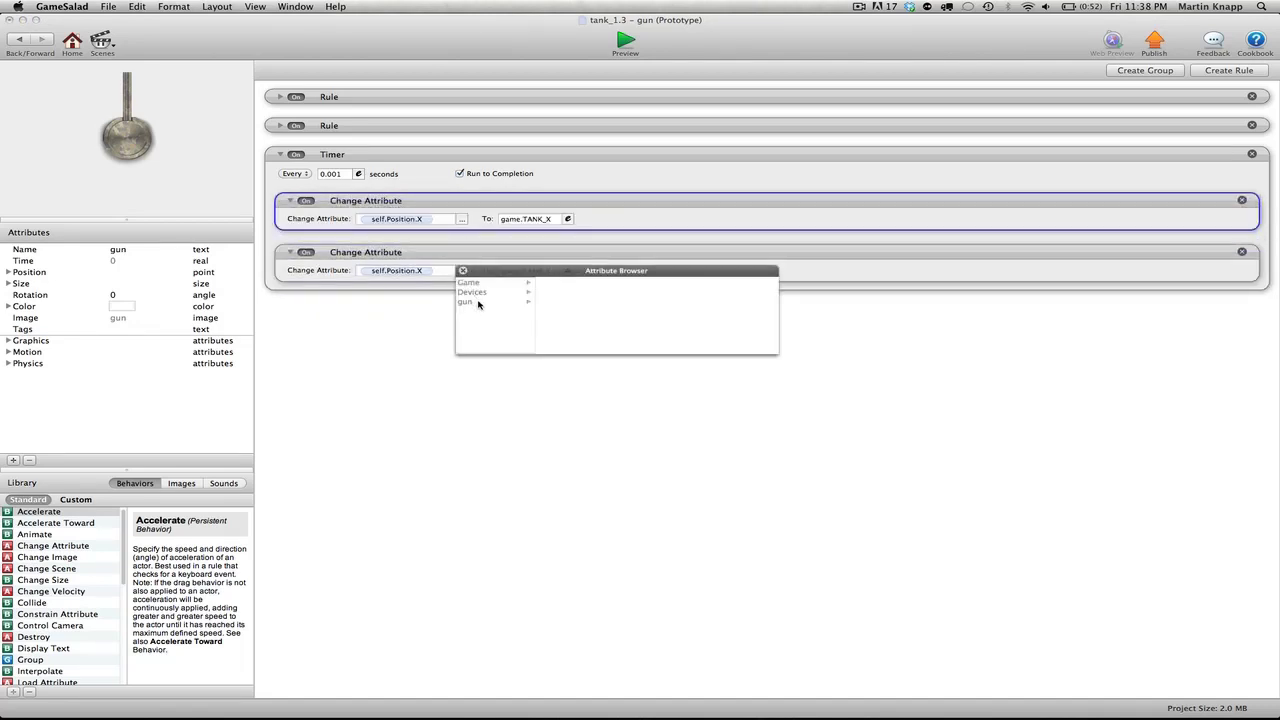
click(476, 301)
click(566, 302)
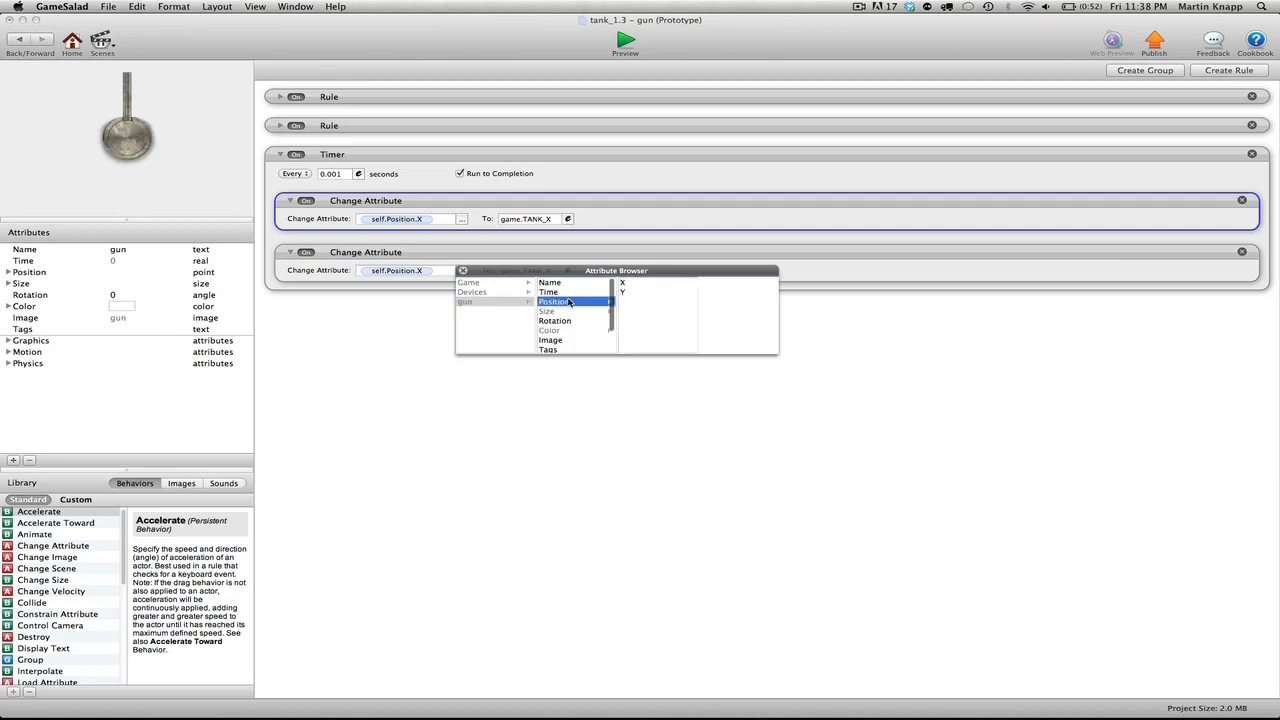
click(632, 293)
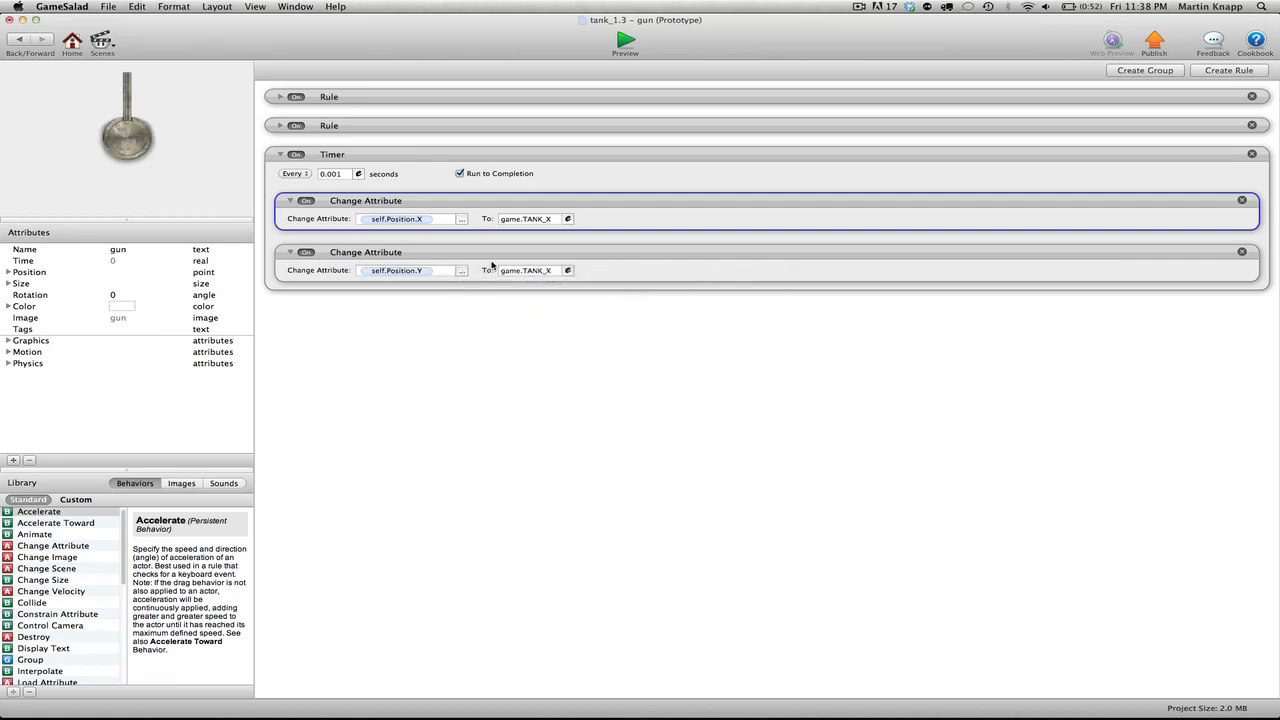
- Replace the copied TANK_X value with game.TANK_Y and return to the scene
click(567, 271)
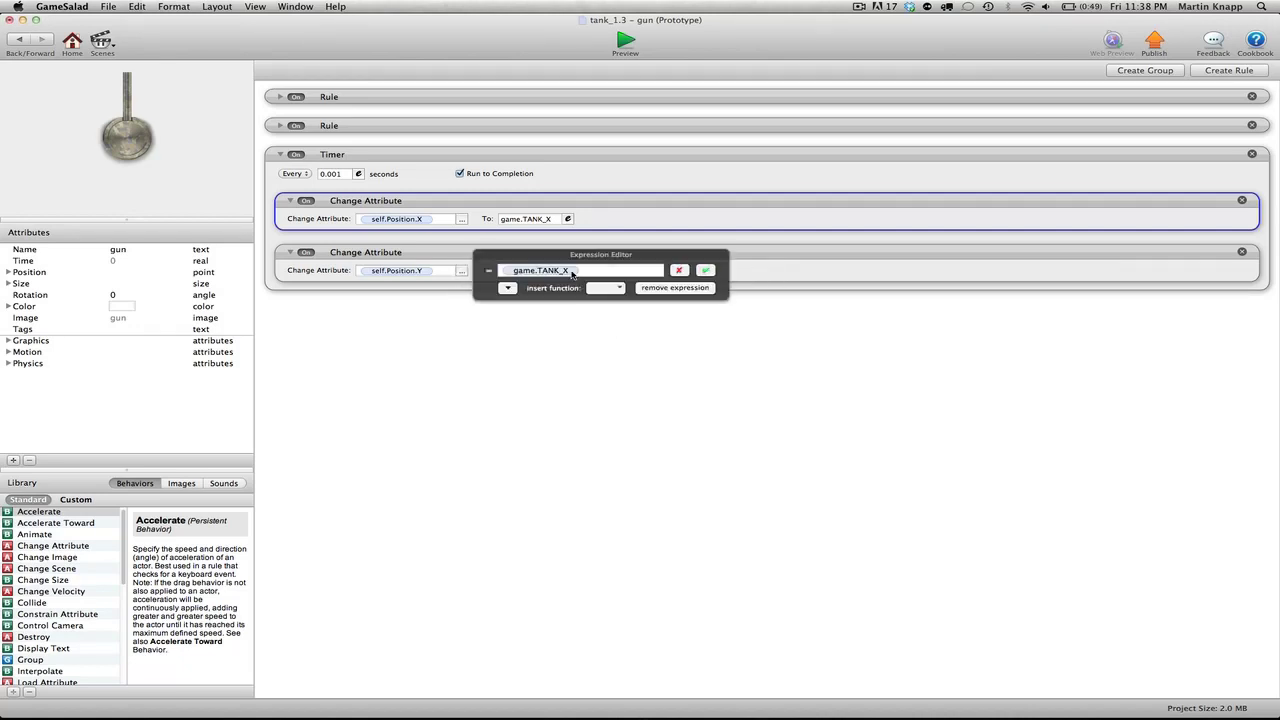
click(675, 288)
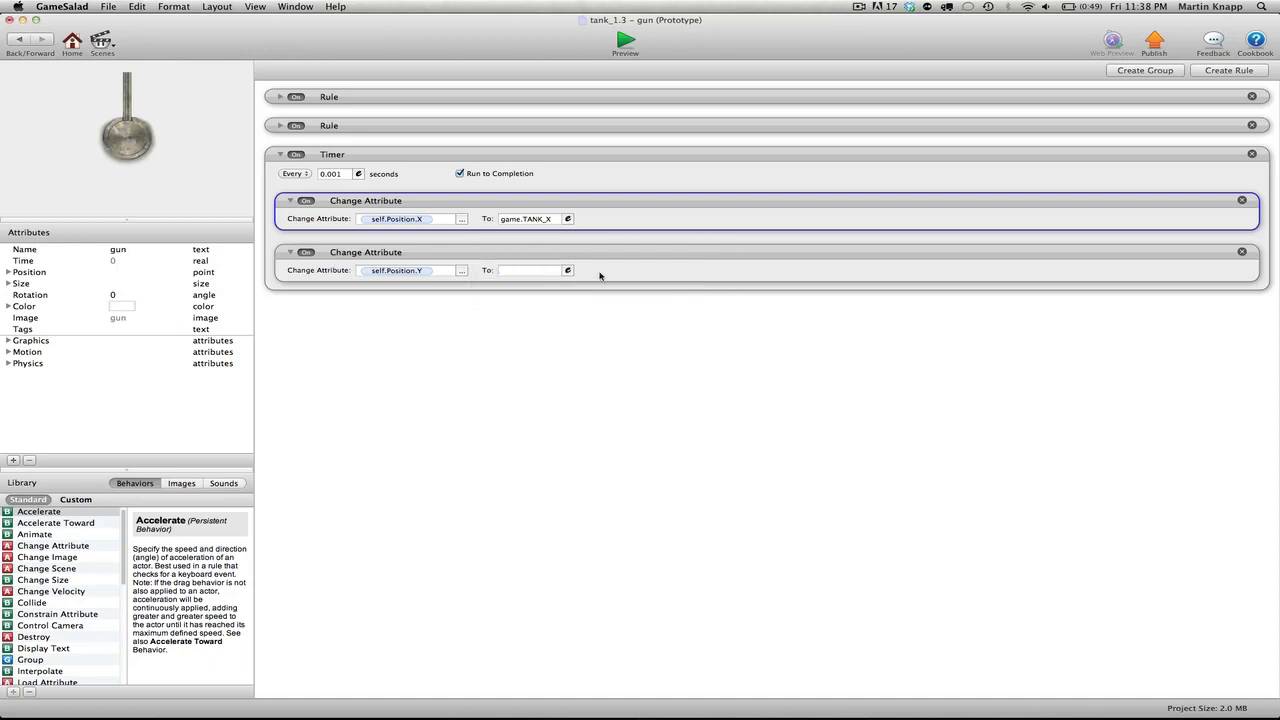
click(567, 271)
click(507, 288)
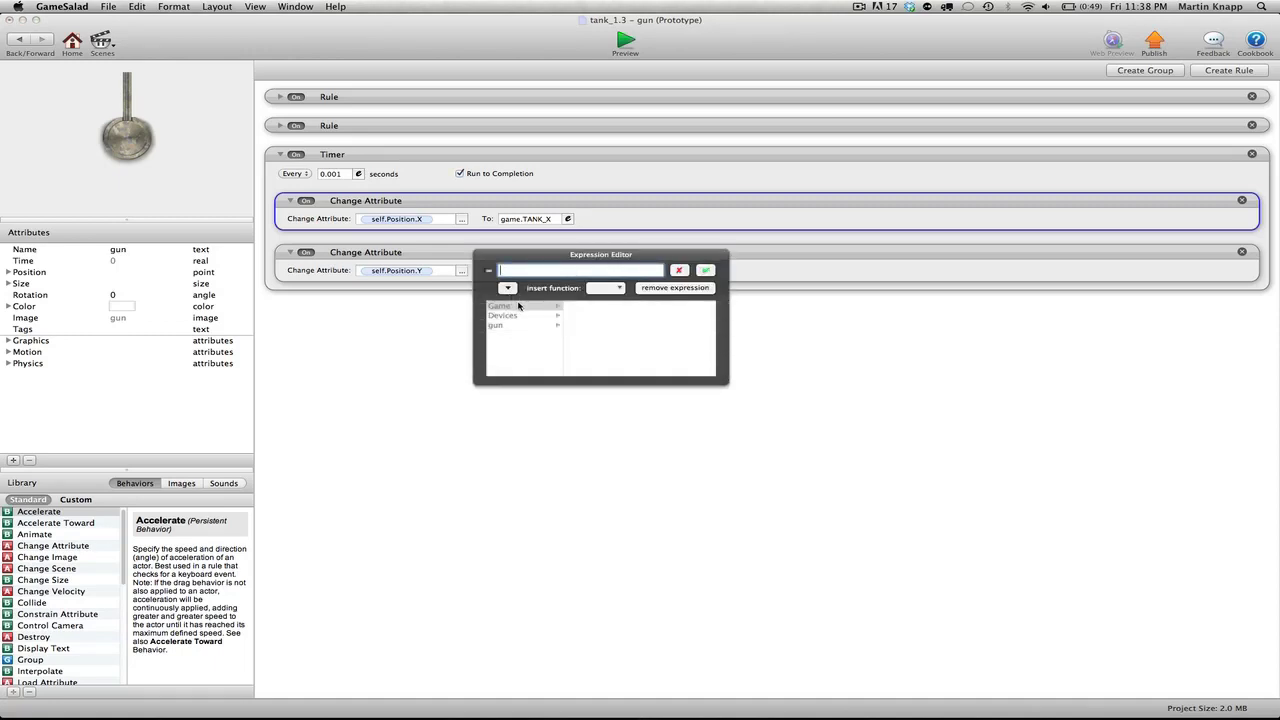
click(520, 307)
scroll(585, 368, down, 3)
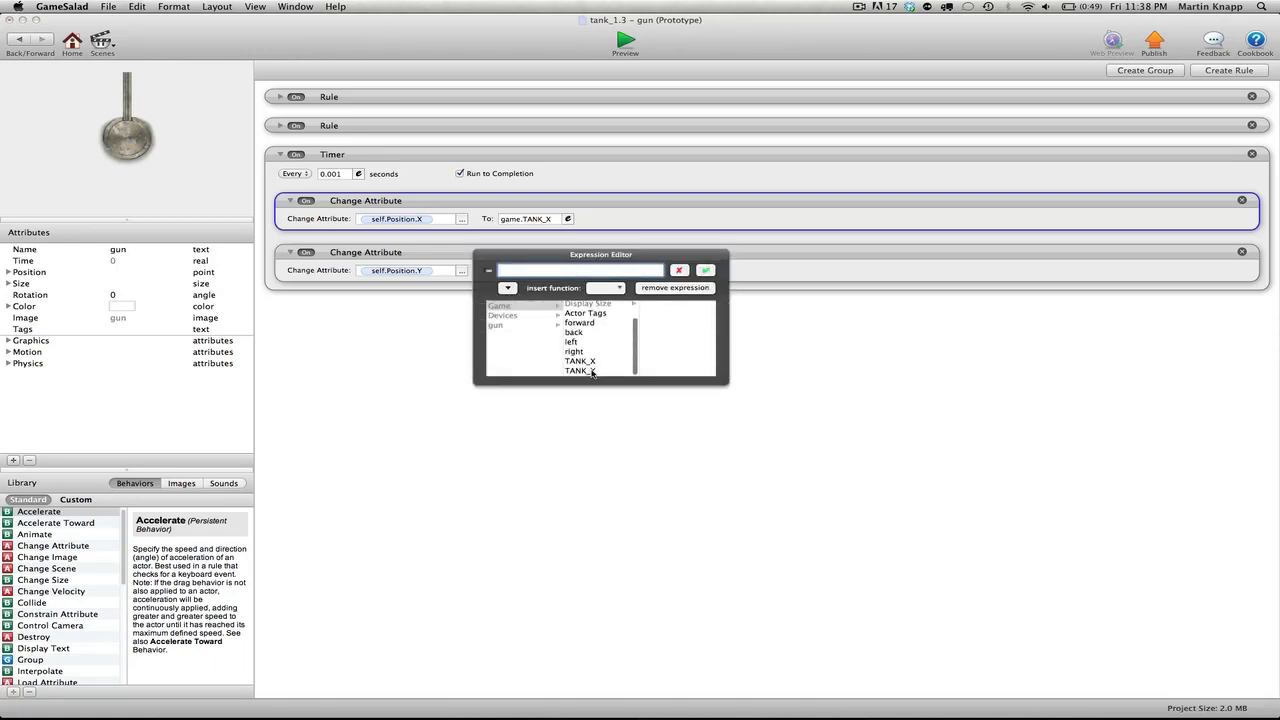
click(580, 371)
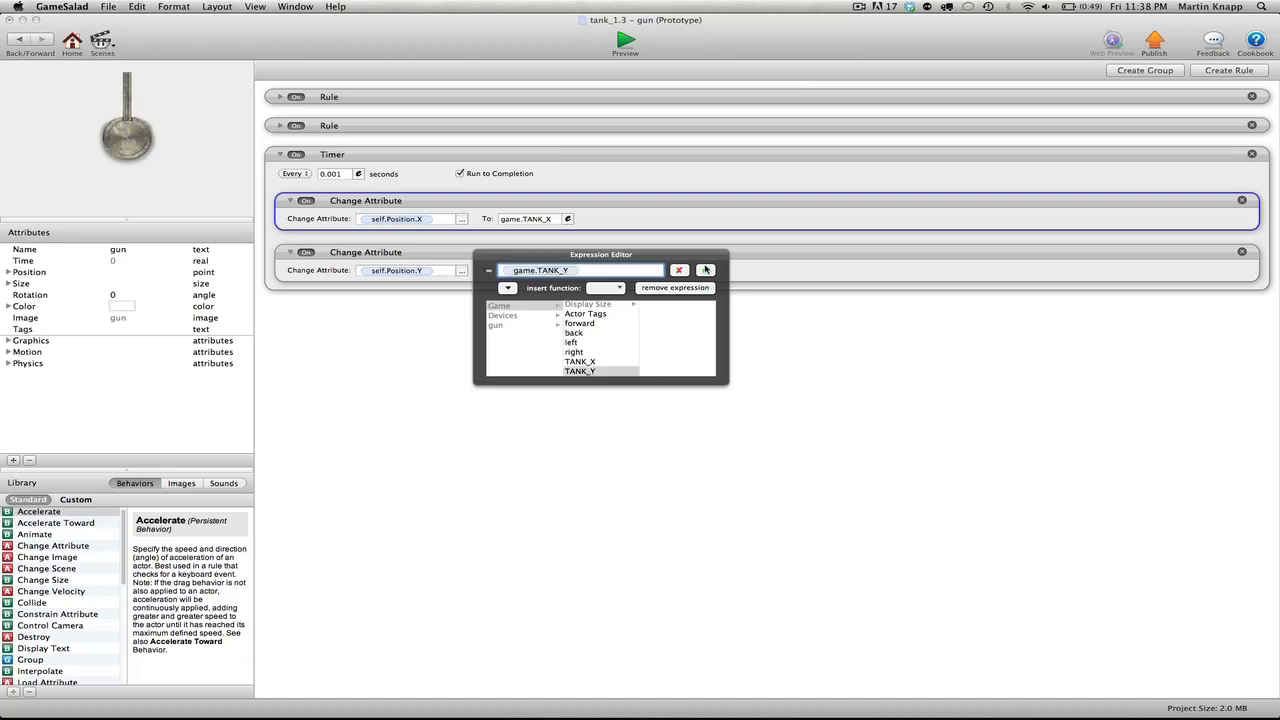
click(705, 270)
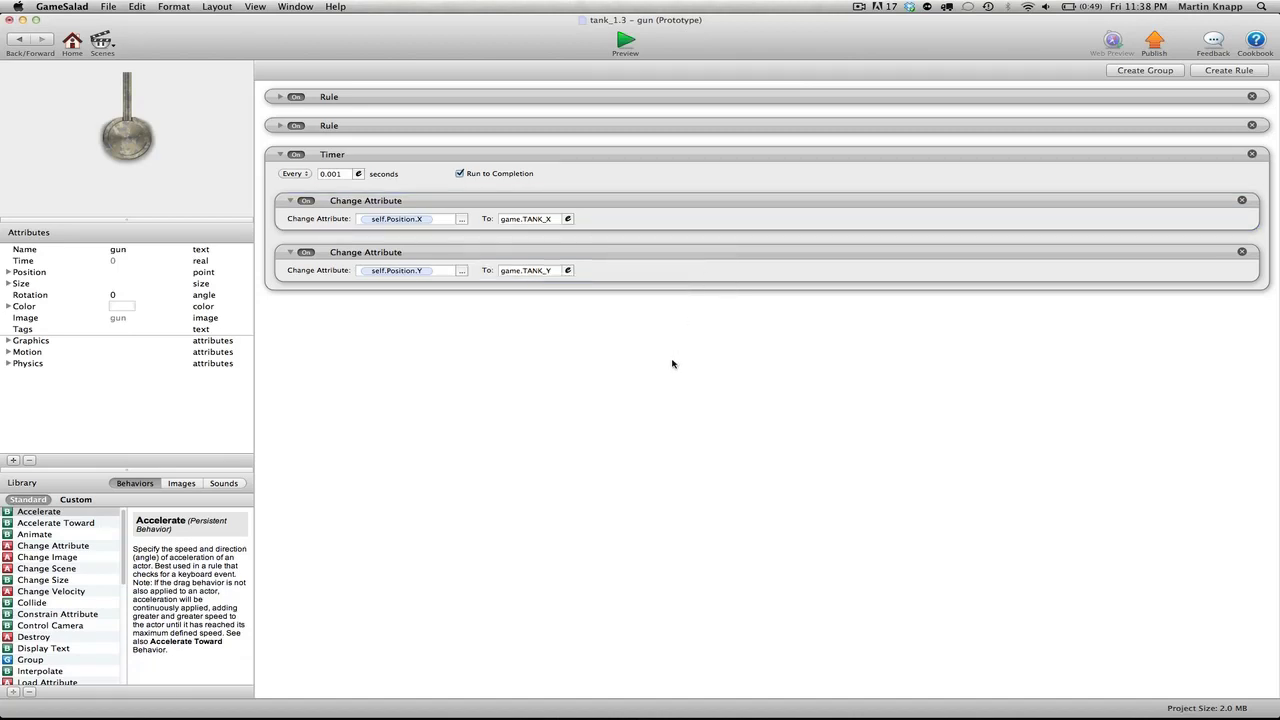
click(22, 39)
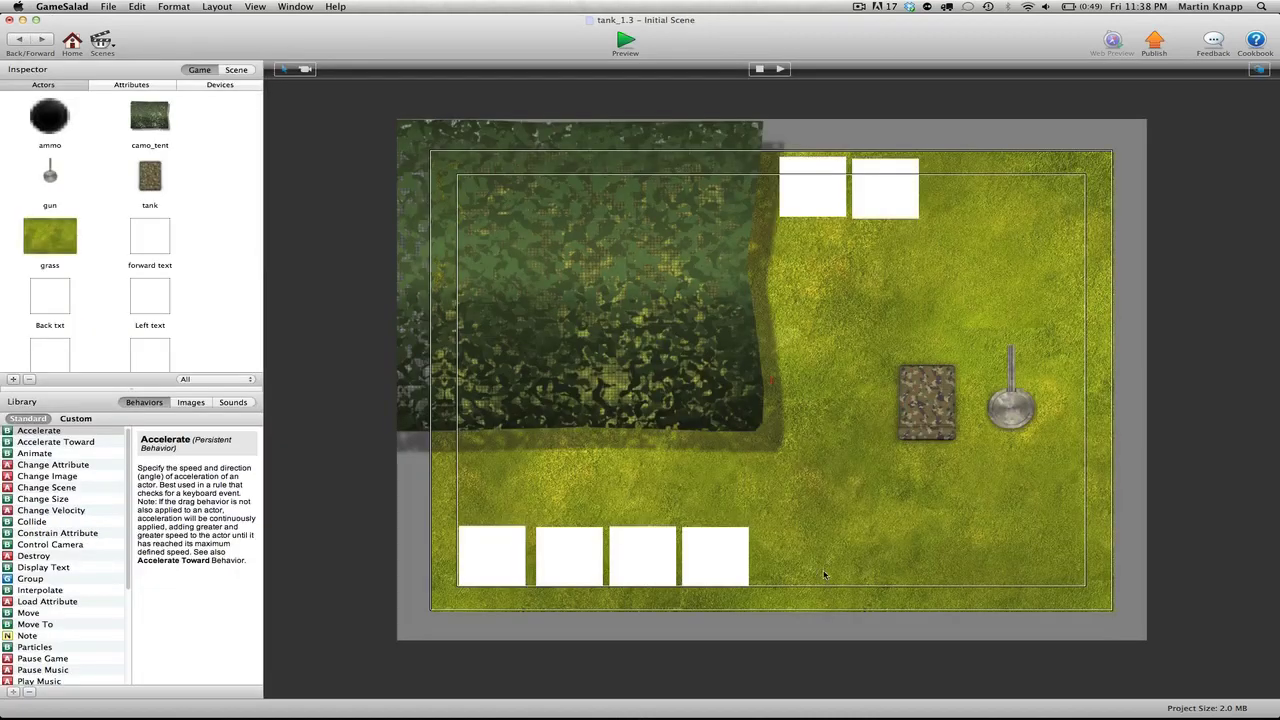
- Move the gun to the scene's lower-right corner and test it in a preview
drag(1032, 418, 1078, 545)
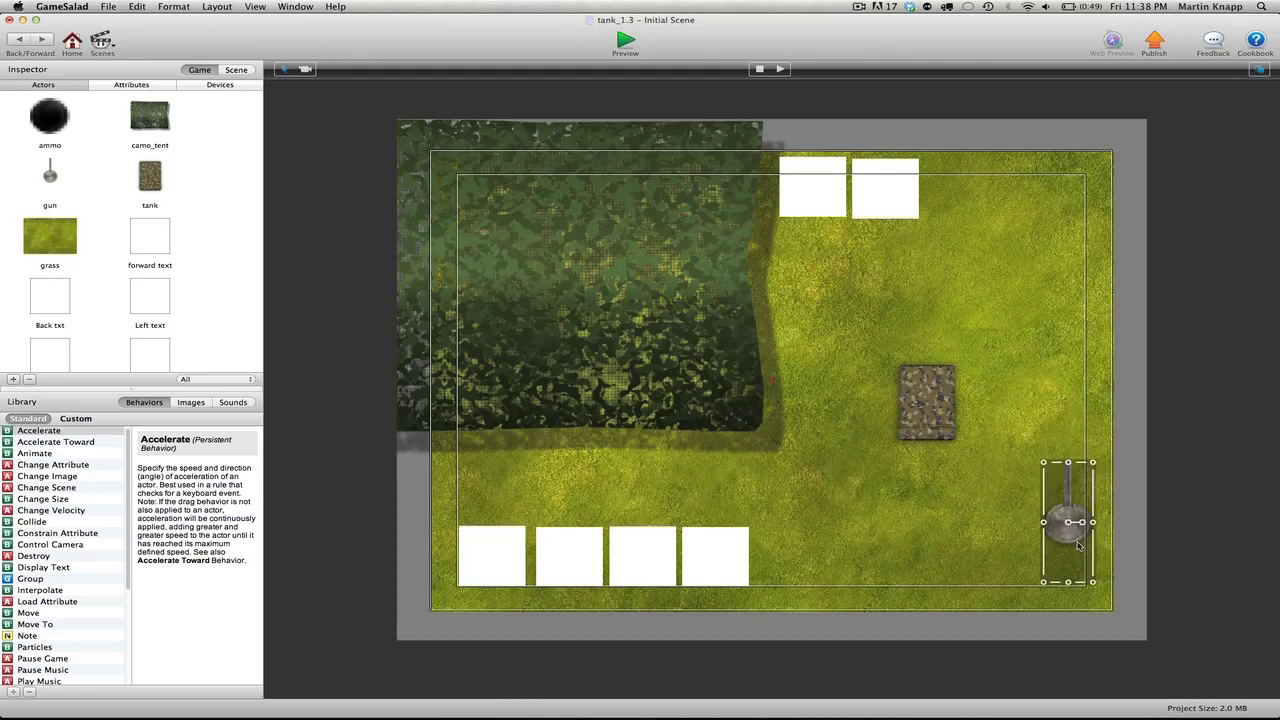
click(1136, 561)
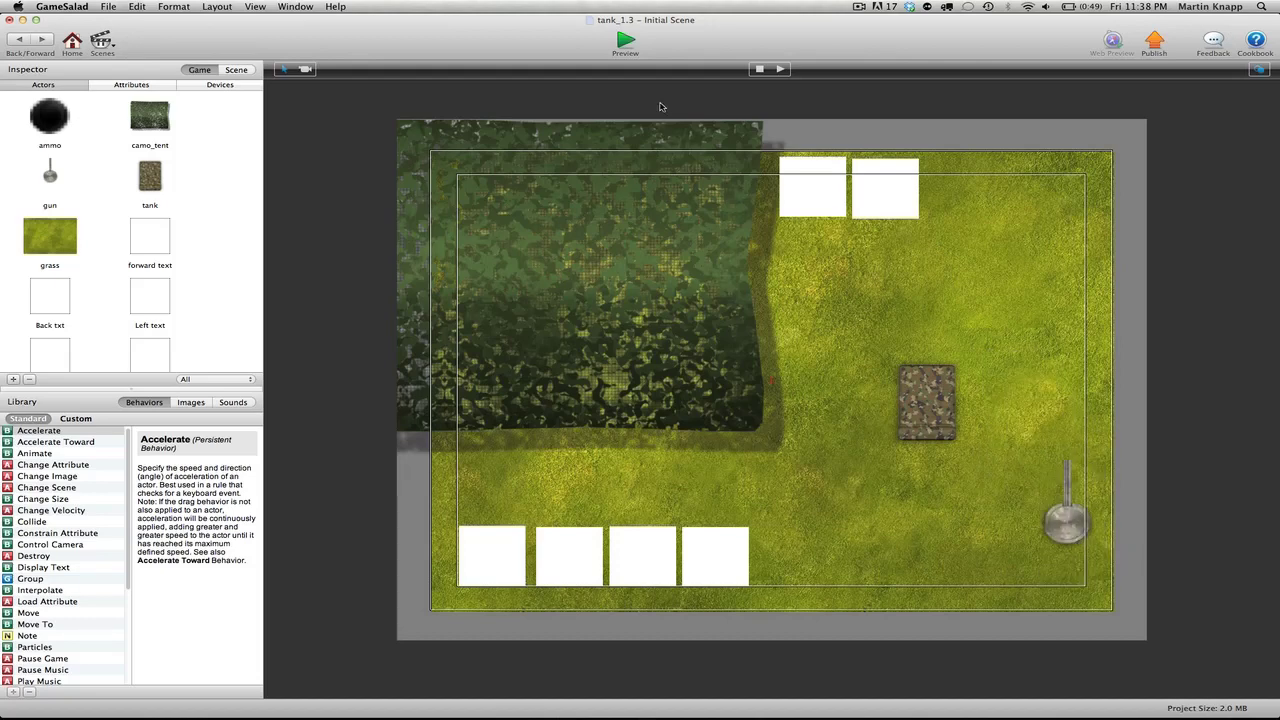
click(627, 42)
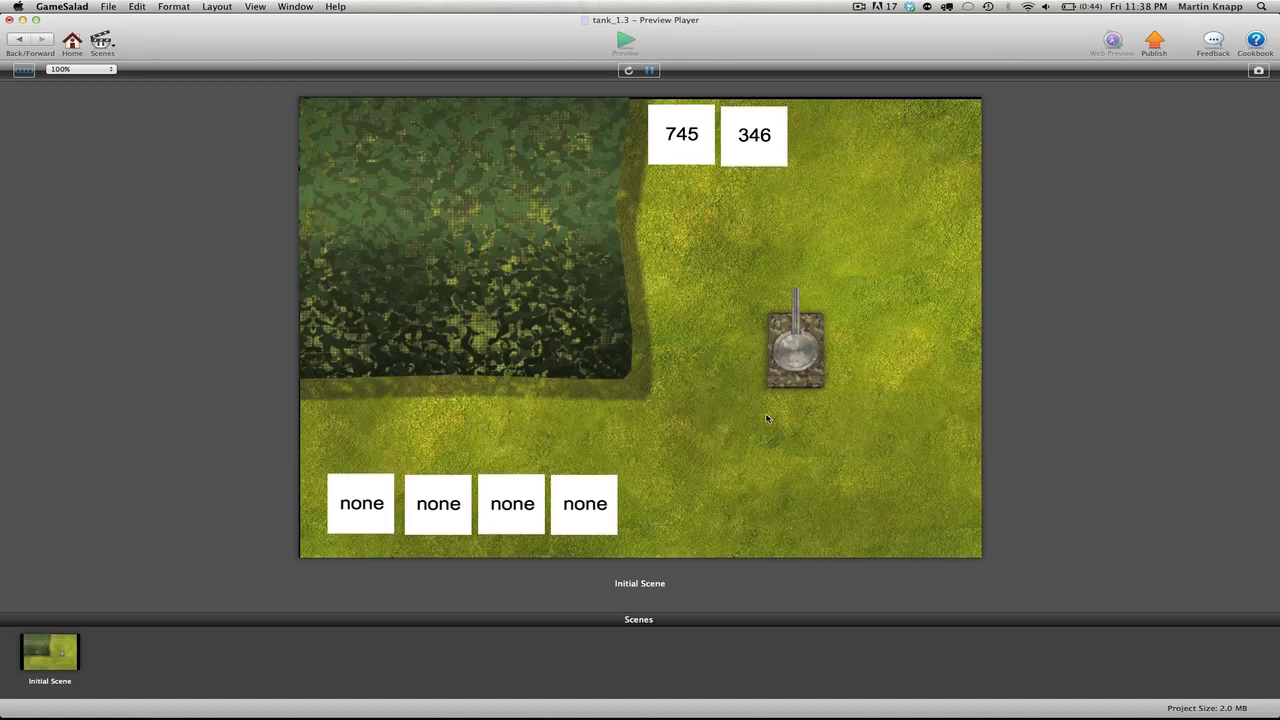
click(17, 42)
- Position the gun on top of the tank and run the preview again
click(1070, 531)
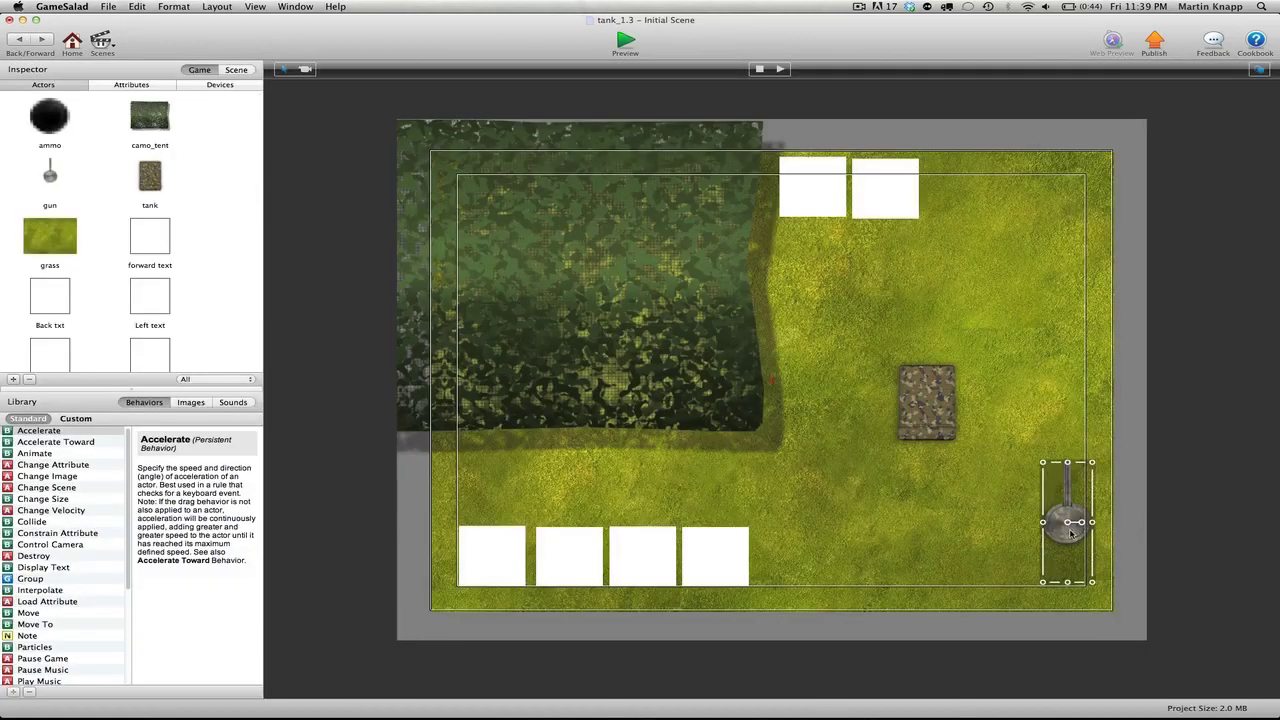
drag(1070, 531, 935, 429)
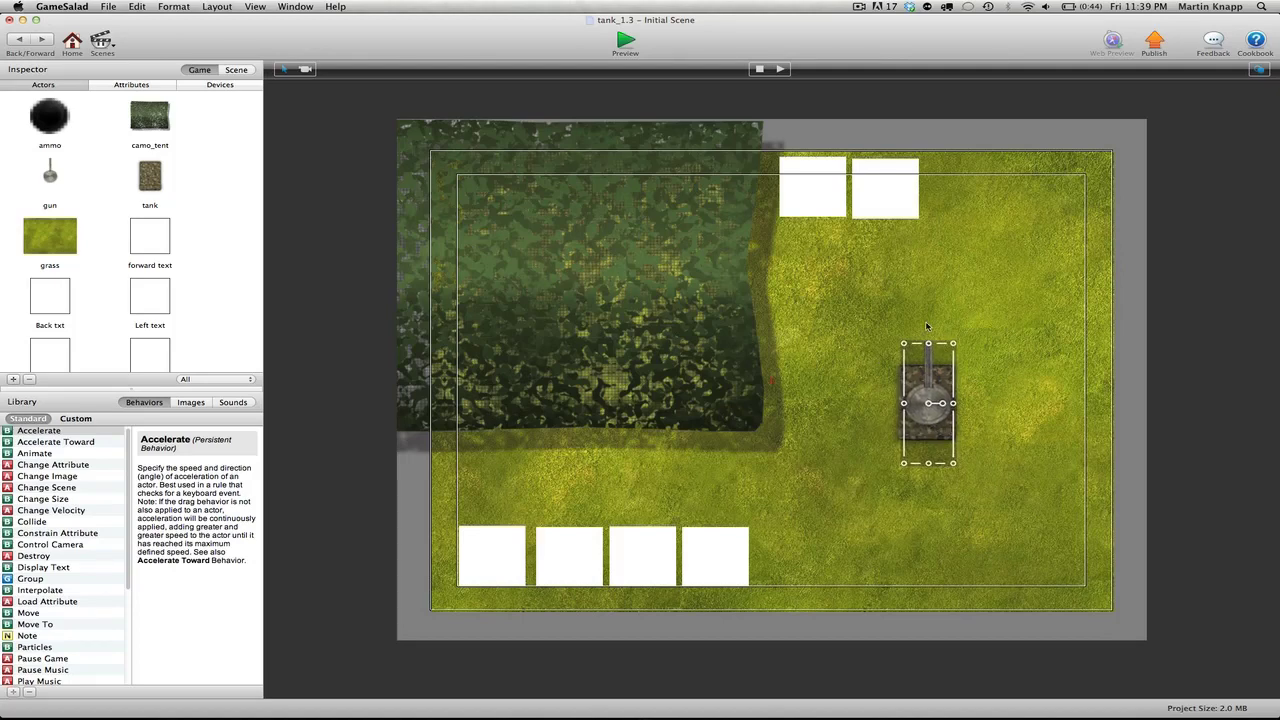
drag(925, 439, 923, 439)
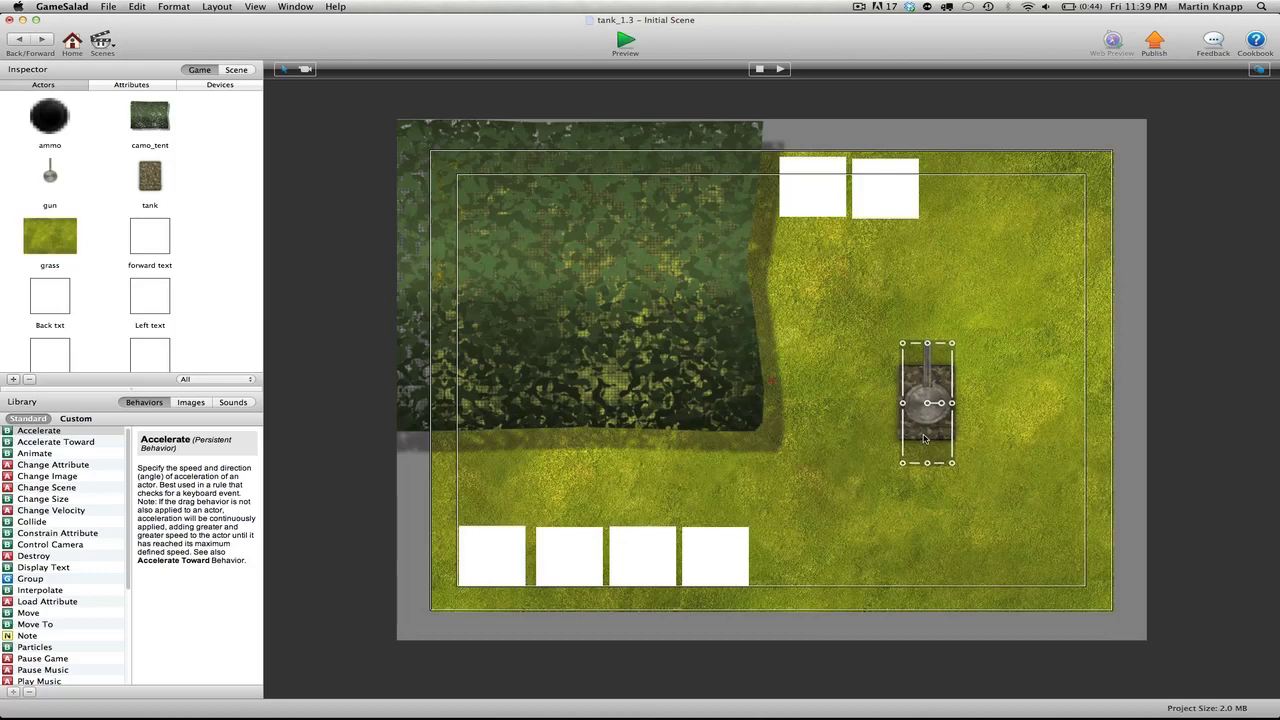
click(626, 41)
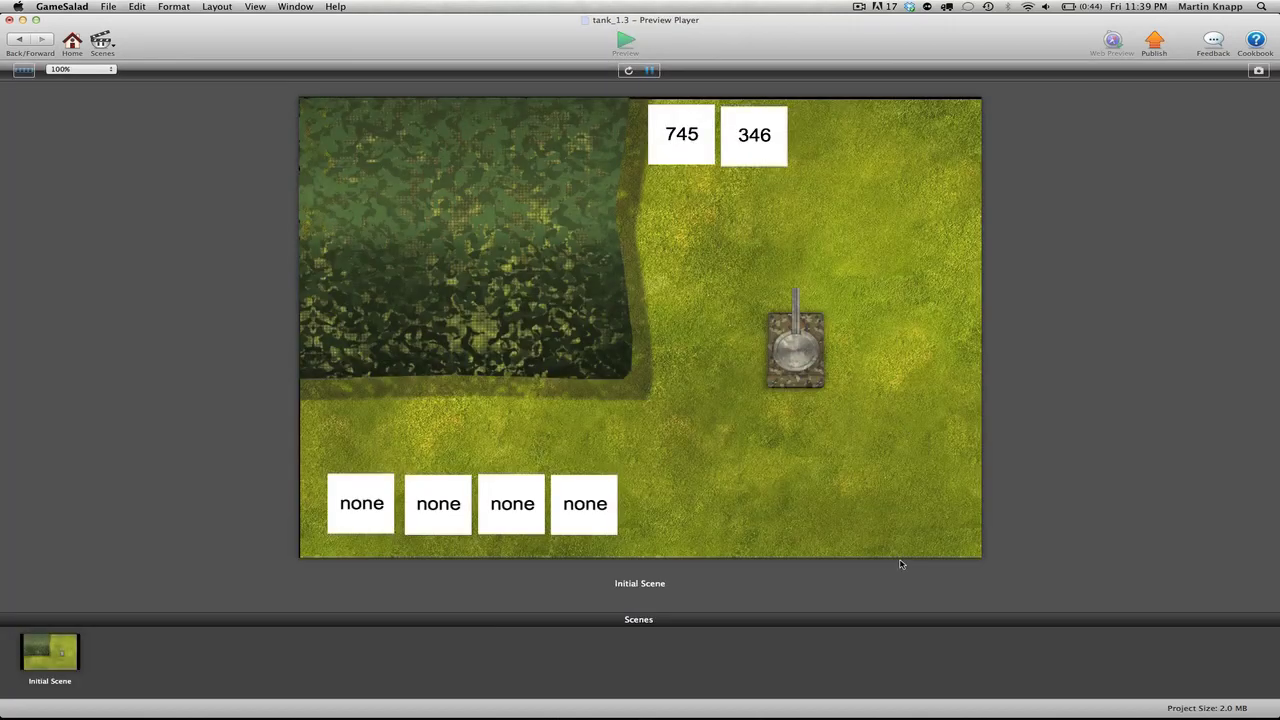
- Drive the tank forward and back and turn it left and right, with the gun riding along
key(Up)
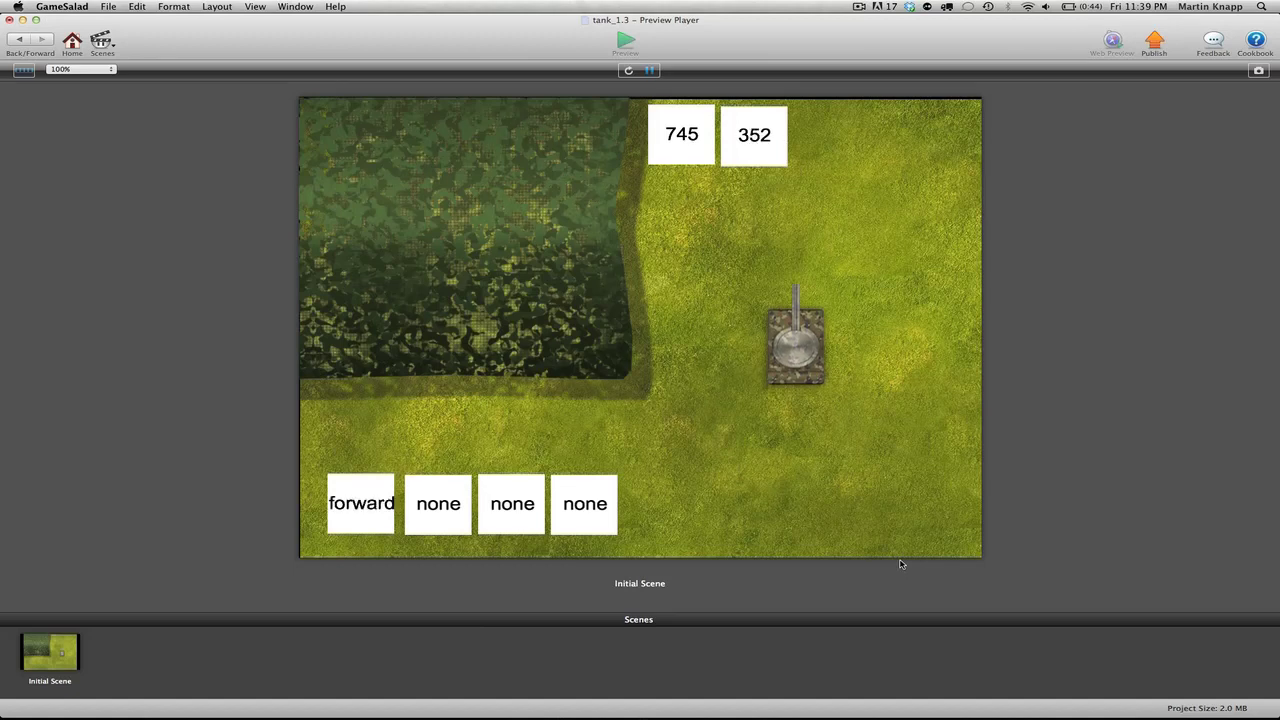
key(Down)
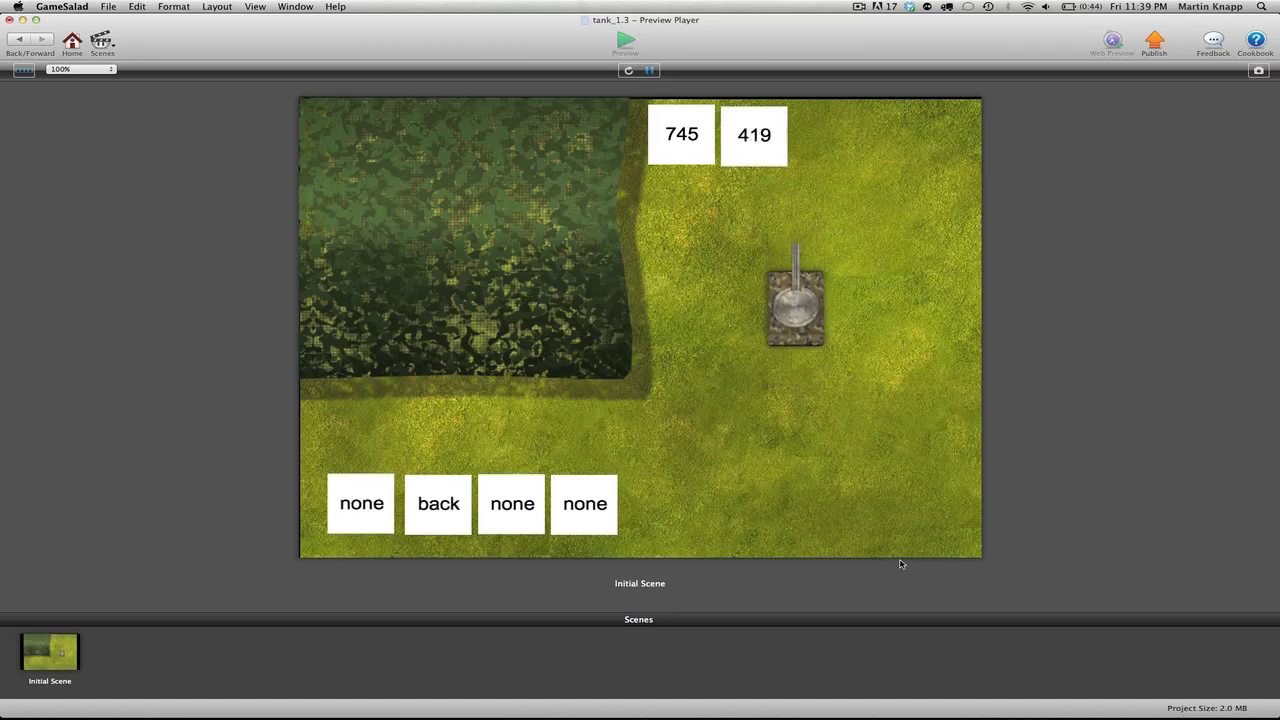
key(Left)
key(Right)
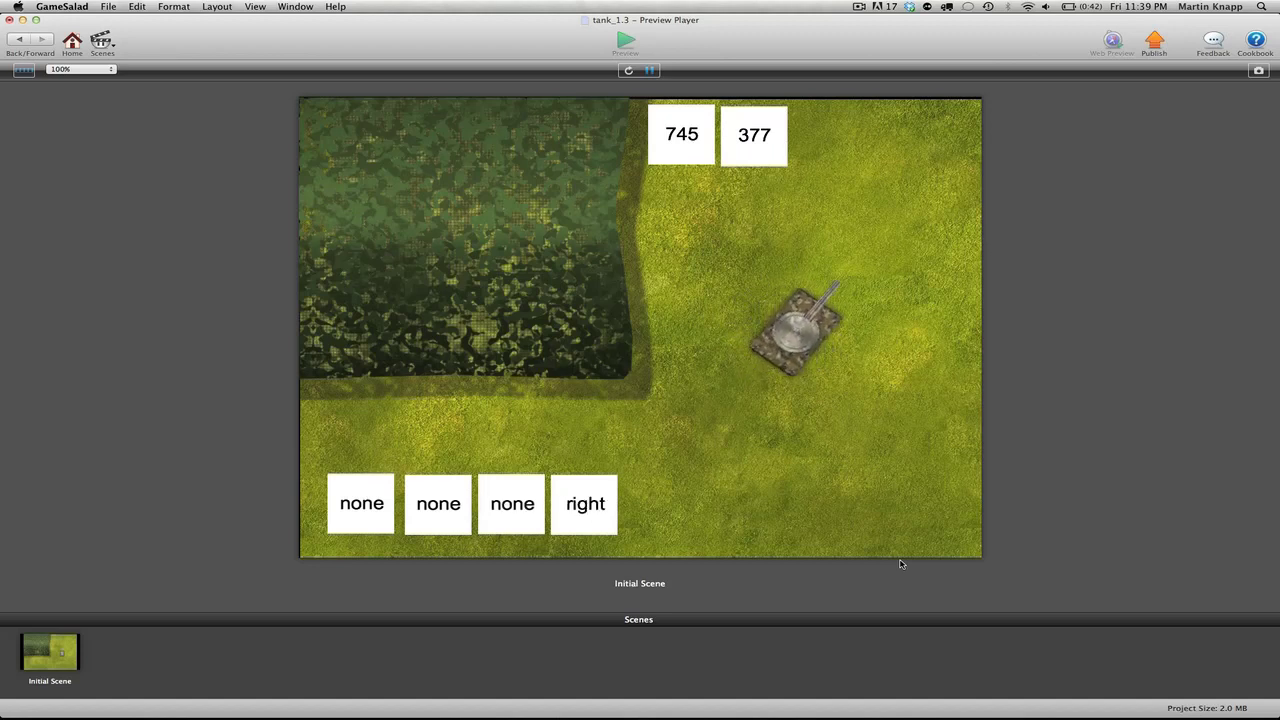